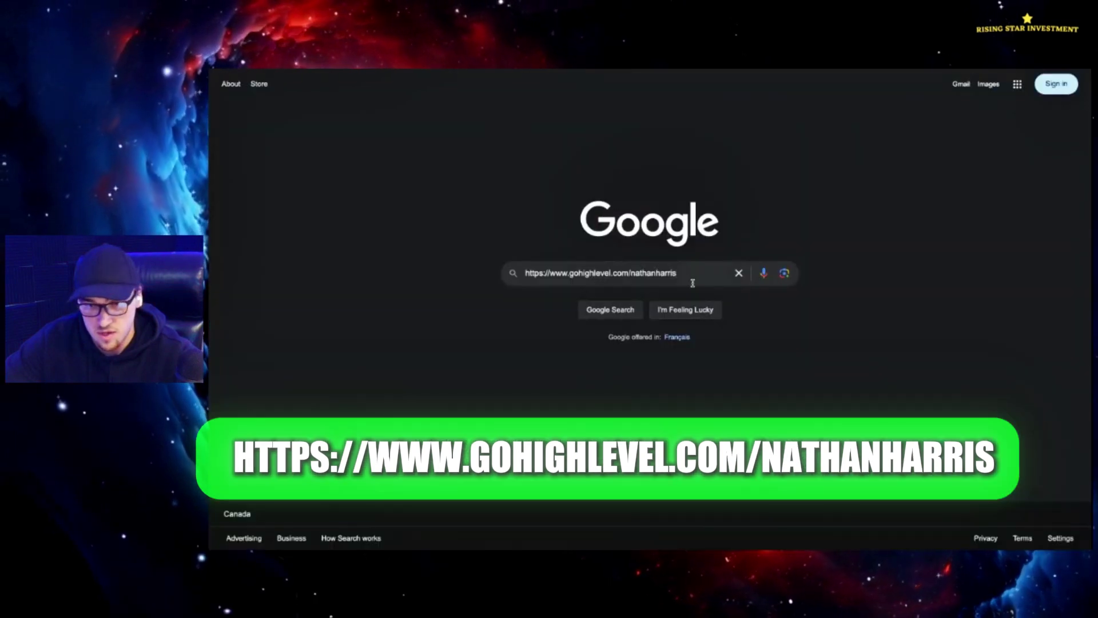
Load the gohighlevel.com referral URL from the Google search box
{"action": "key", "text": "ctrl+a"}
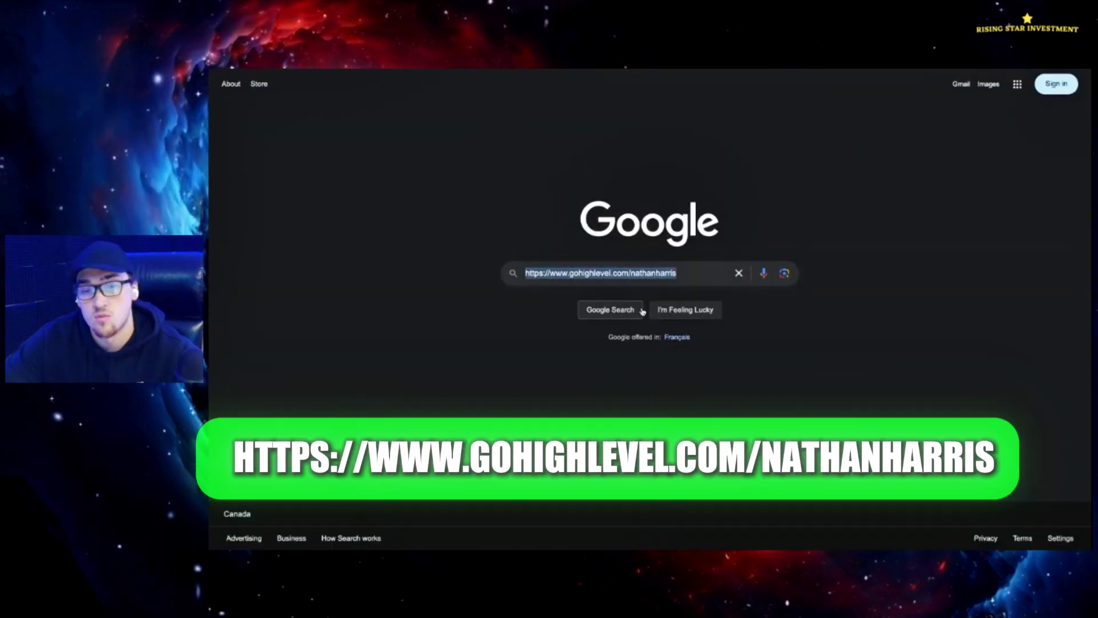
{"action": "left_click", "coordinate": [682, 279]}
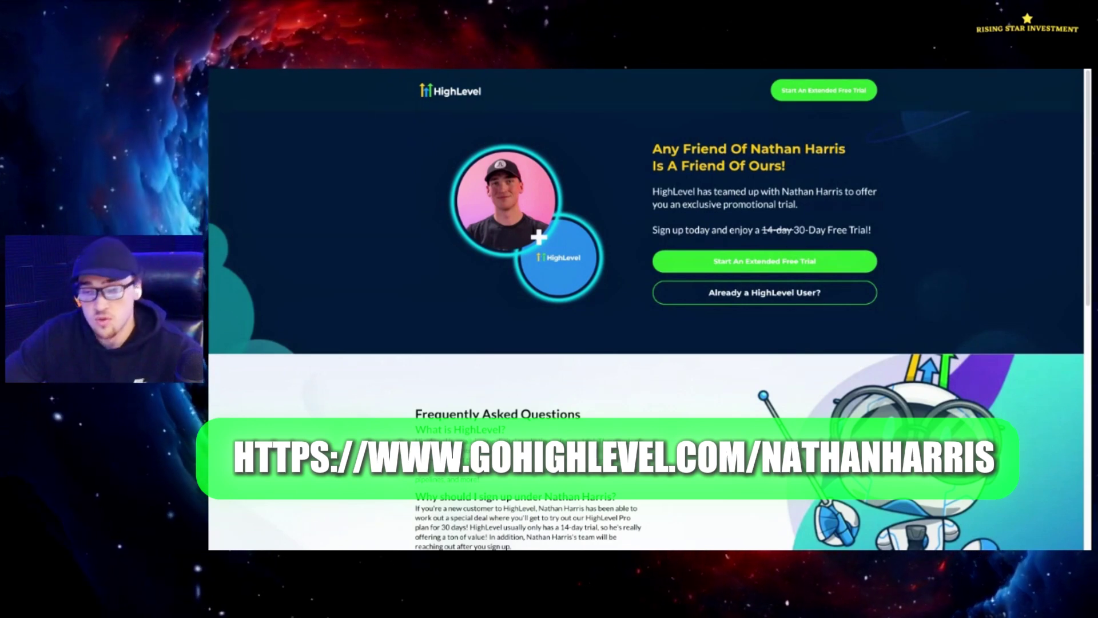
Start the extended free trial, entering company name Rising Star Investment LLC and submitting step one
{"action": "left_click", "coordinate": [783, 261]}
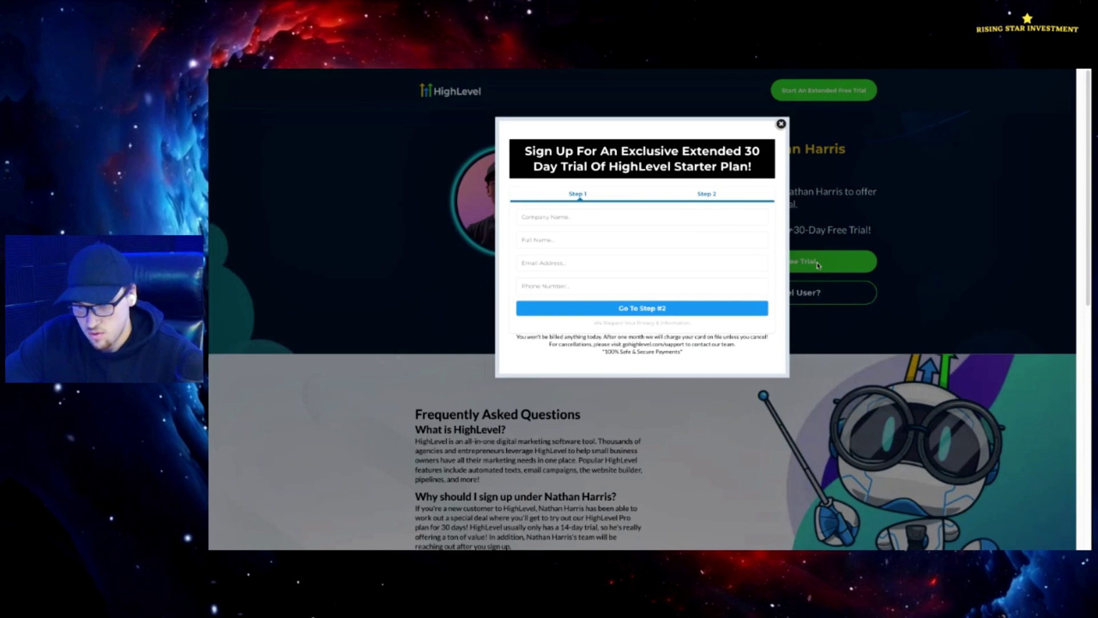
{"action": "left_click", "coordinate": [614, 217]}
{"action": "type", "text": "Rising Star Investment LLC"}
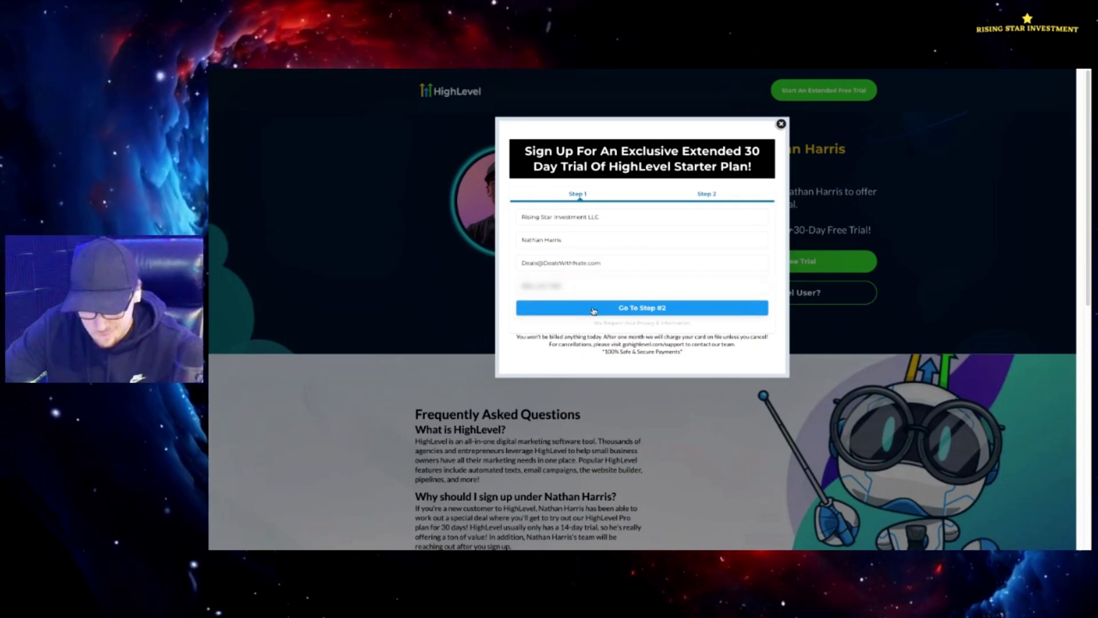
{"action": "left_click", "coordinate": [640, 308]}
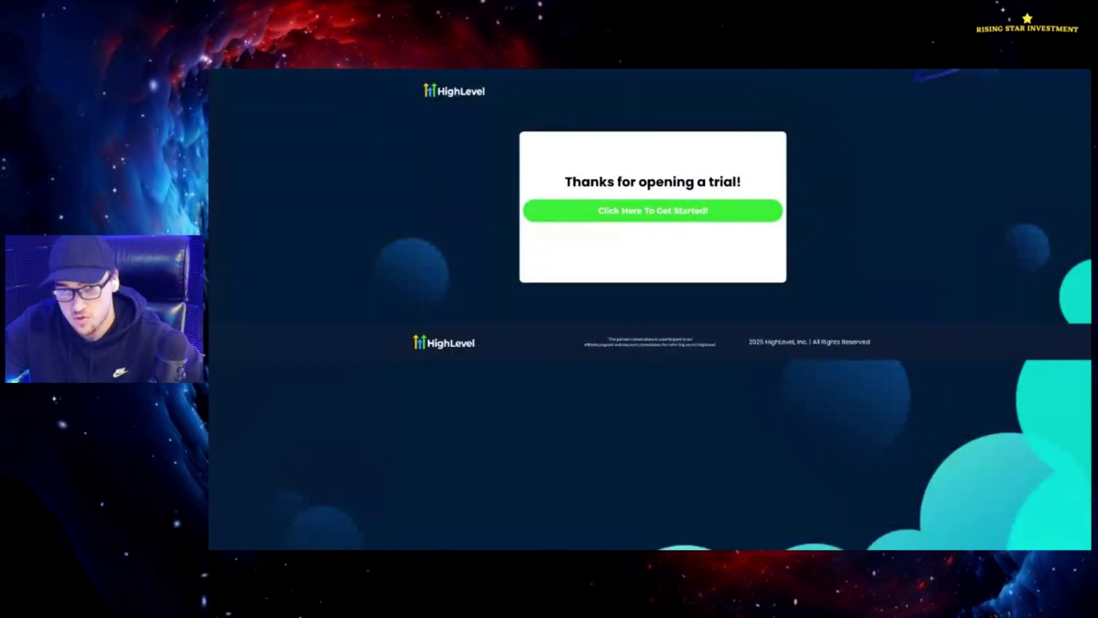
Paste a strong password into the new account's Password field and continue
{"action": "left_click", "coordinate": [647, 212]}
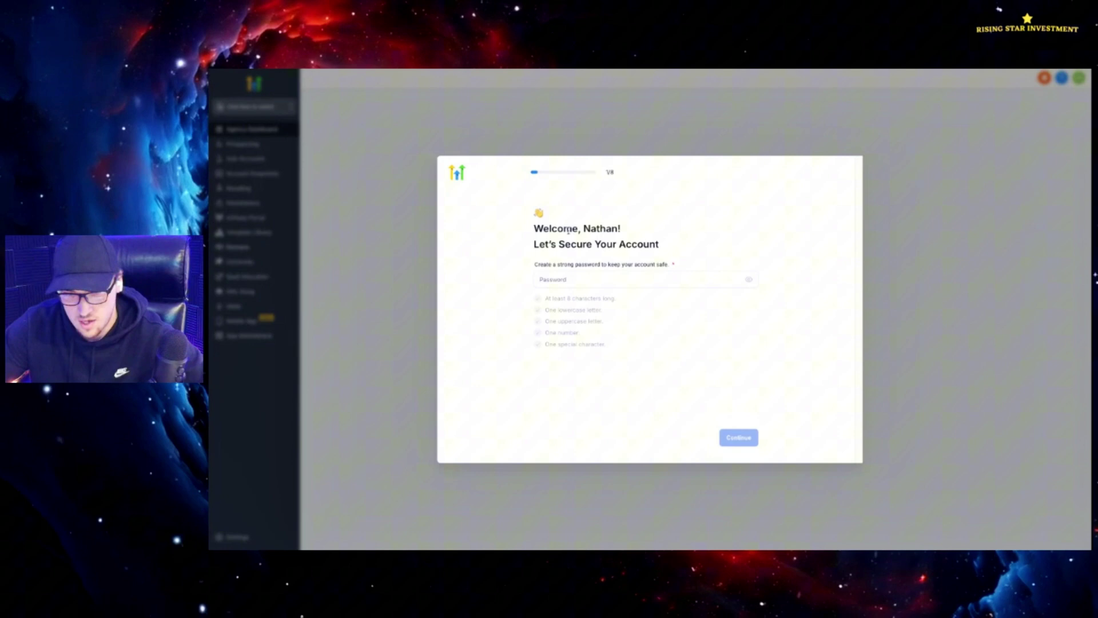
{"action": "left_click", "coordinate": [604, 281]}
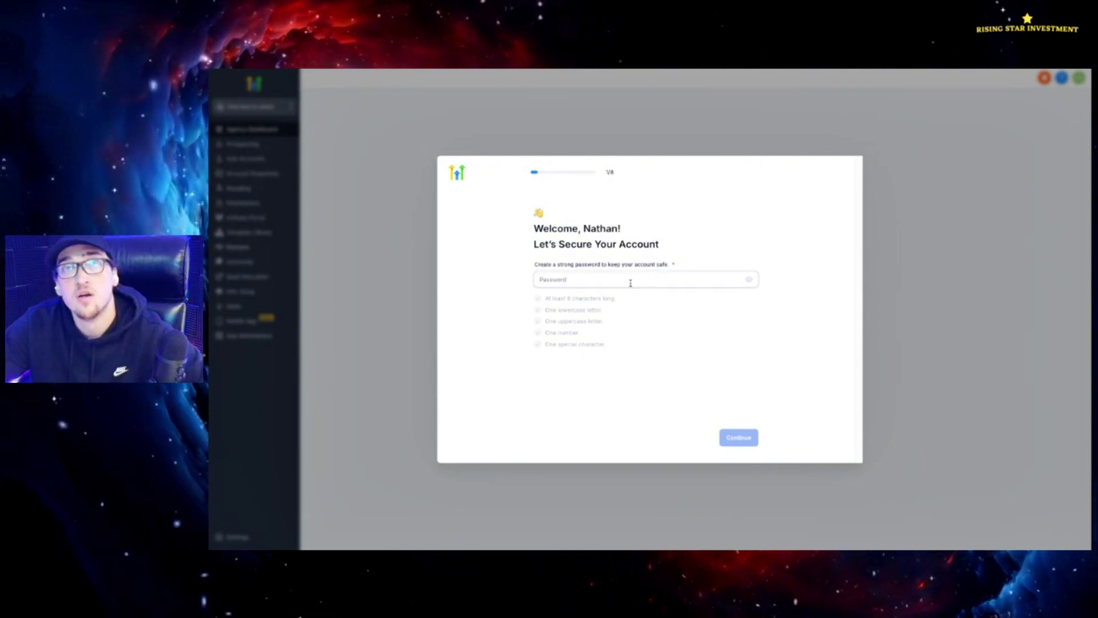
{"action": "key", "text": "ctrl+v"}
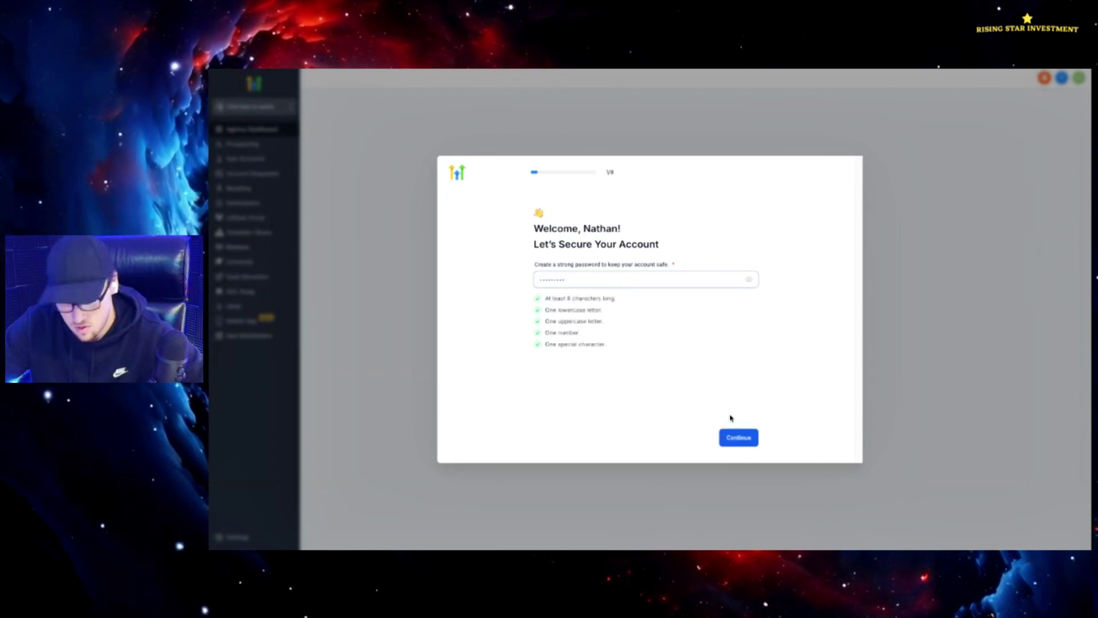
{"action": "left_click", "coordinate": [738, 437]}
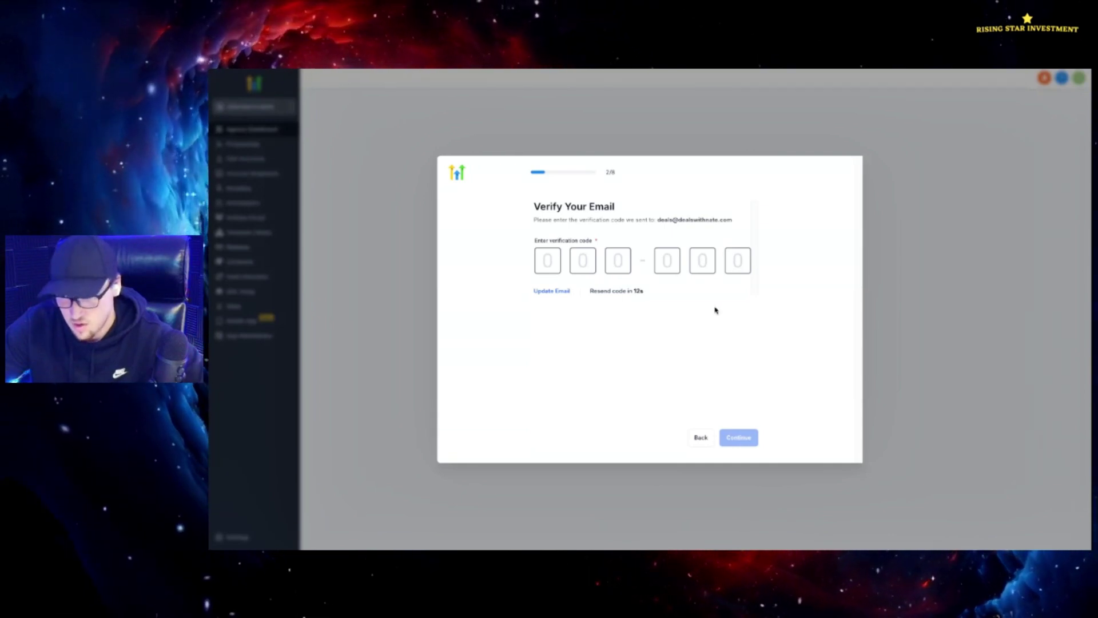
Verify the email address with the pasted six-digit code
{"action": "left_click", "coordinate": [547, 260]}
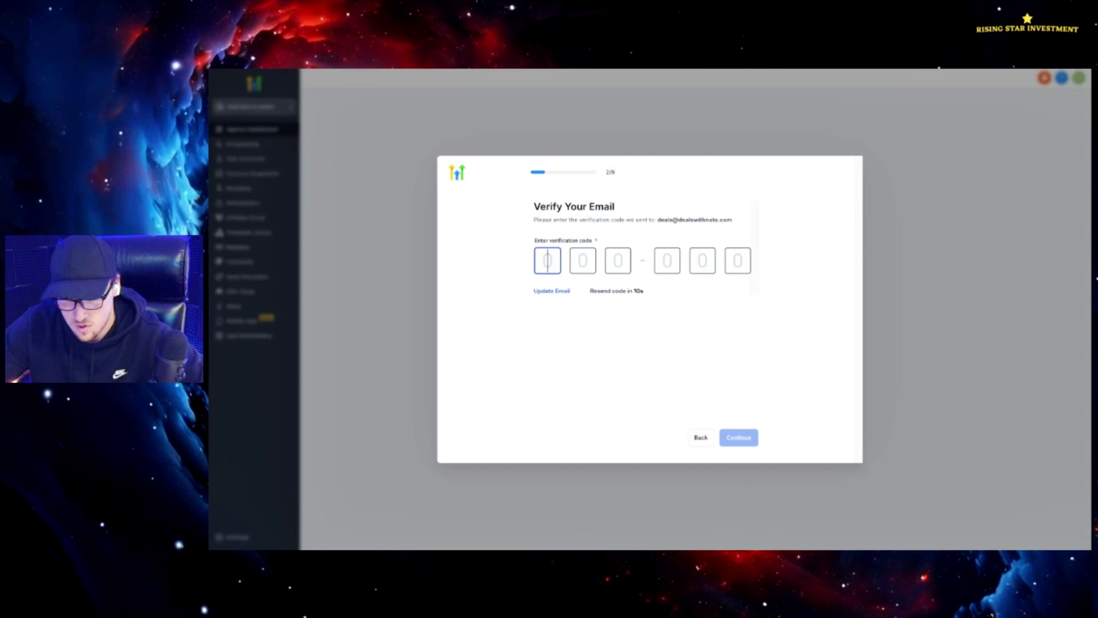
{"action": "left_click", "coordinate": [747, 438]}
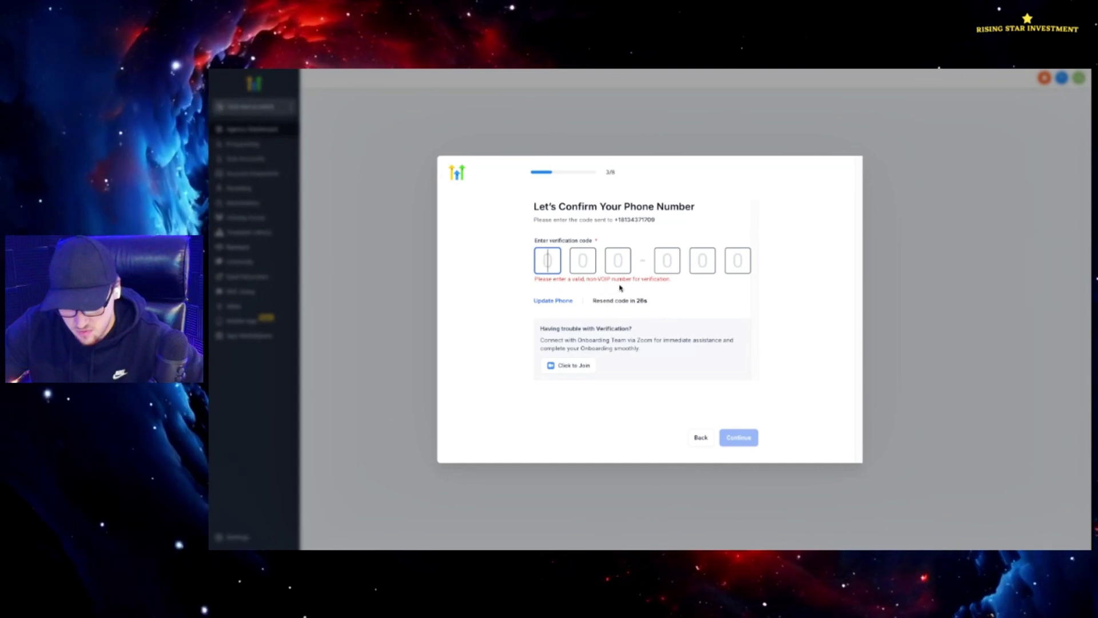
Replace the phone number with the corrected one and enter its SMS verification code
{"action": "left_click", "coordinate": [560, 301]}
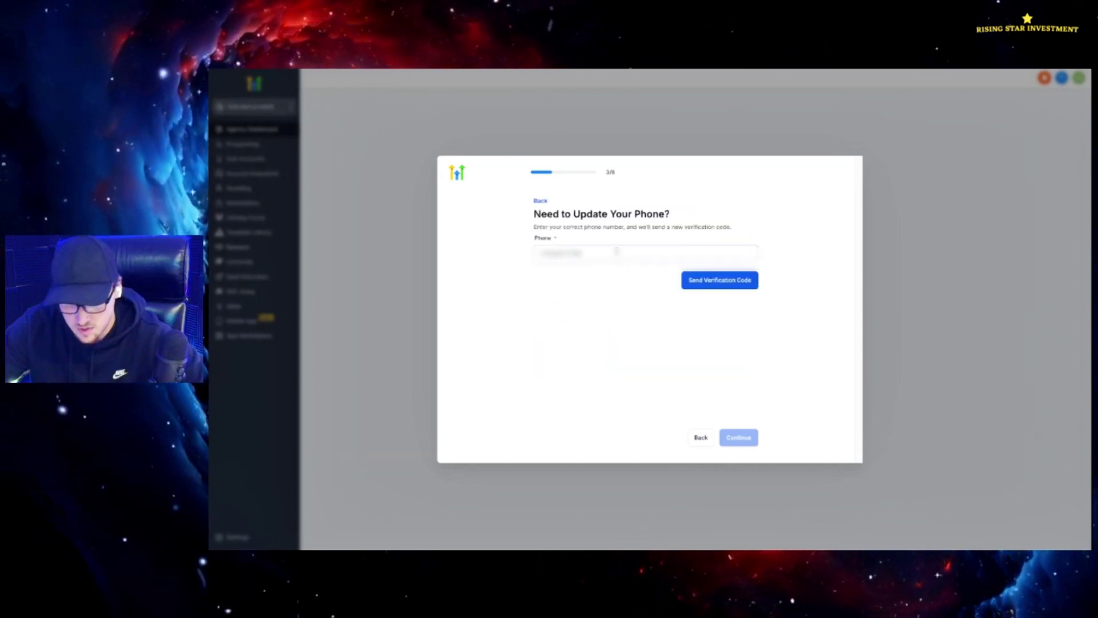
{"action": "triple_click", "coordinate": [616, 251]}
{"action": "key", "text": "BackSpace"}
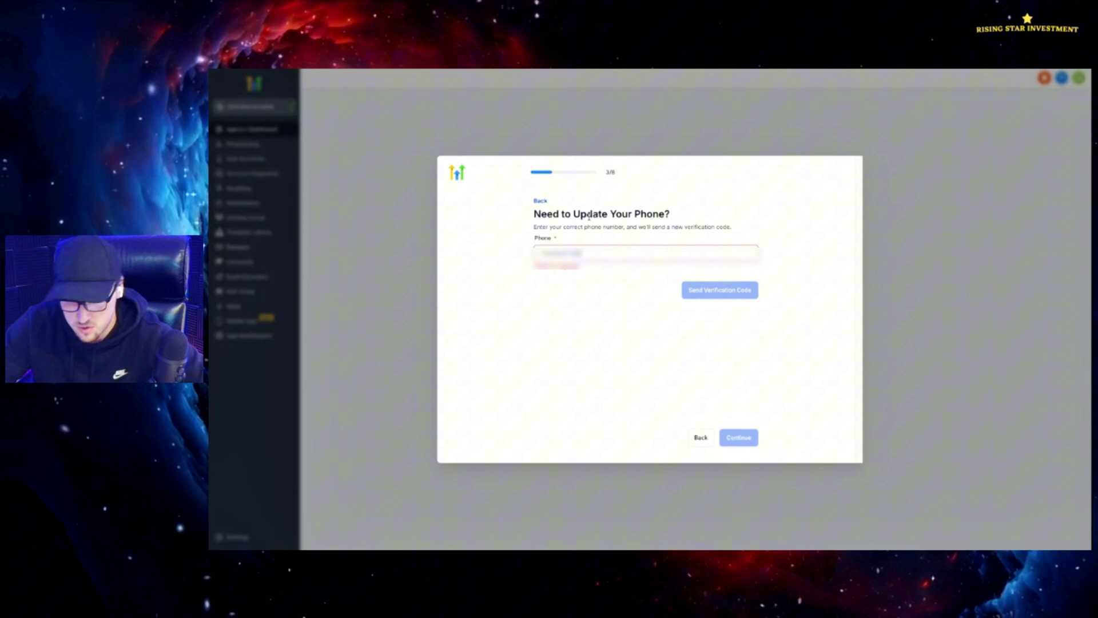
{"action": "key", "text": "ctrl+v"}
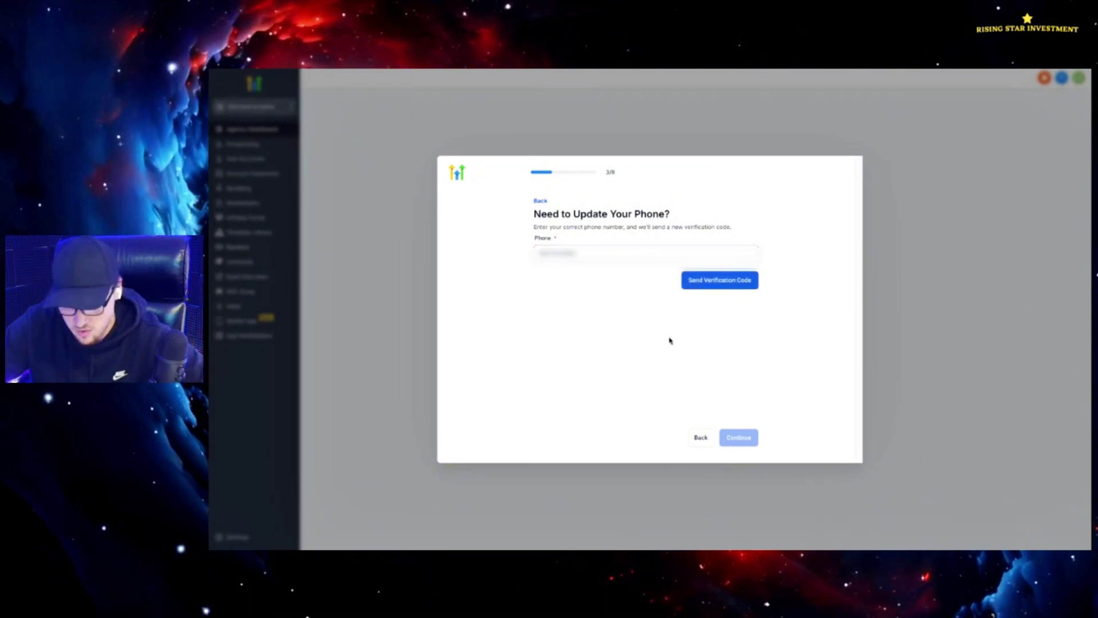
{"action": "left_click", "coordinate": [733, 285]}
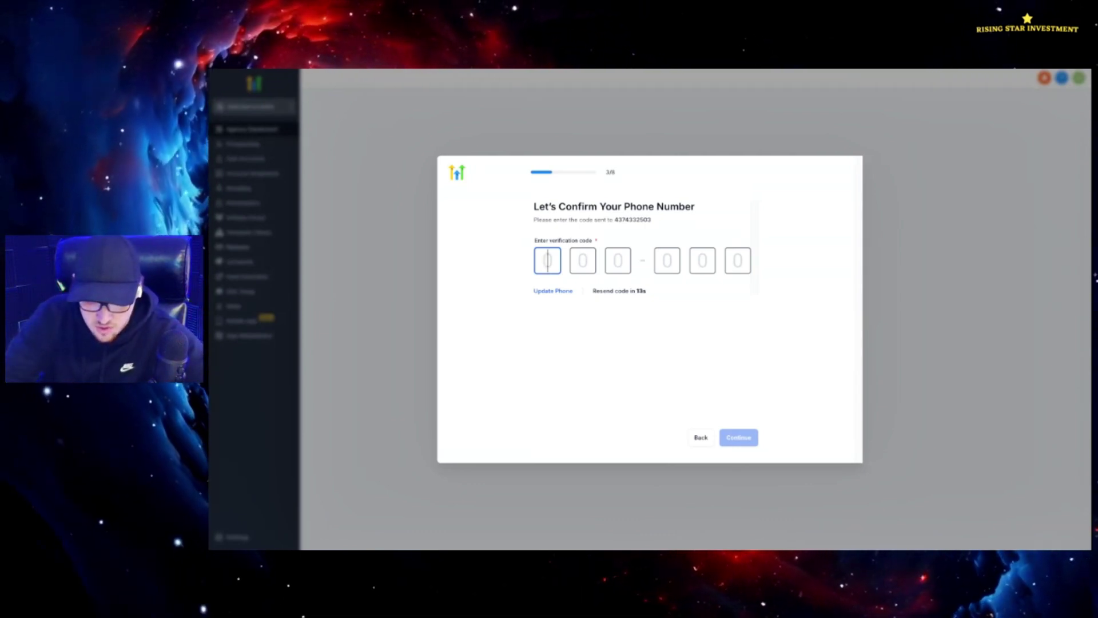
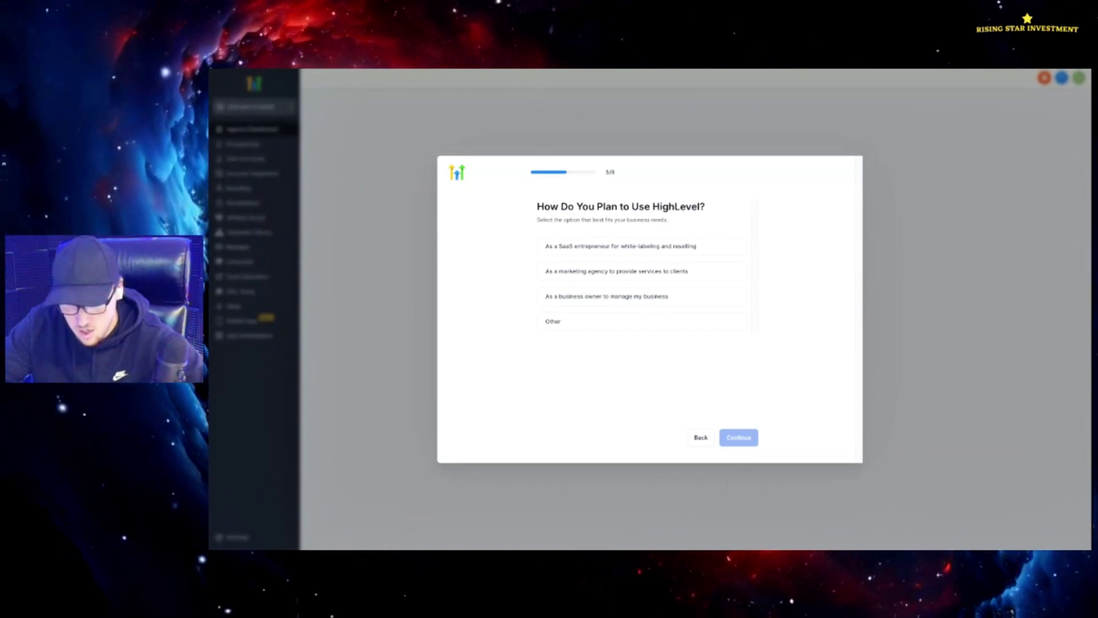
Answer Other as the intended use and say there are no resale plans
{"action": "left_click", "coordinate": [575, 323]}
{"action": "type", "text": "other"}
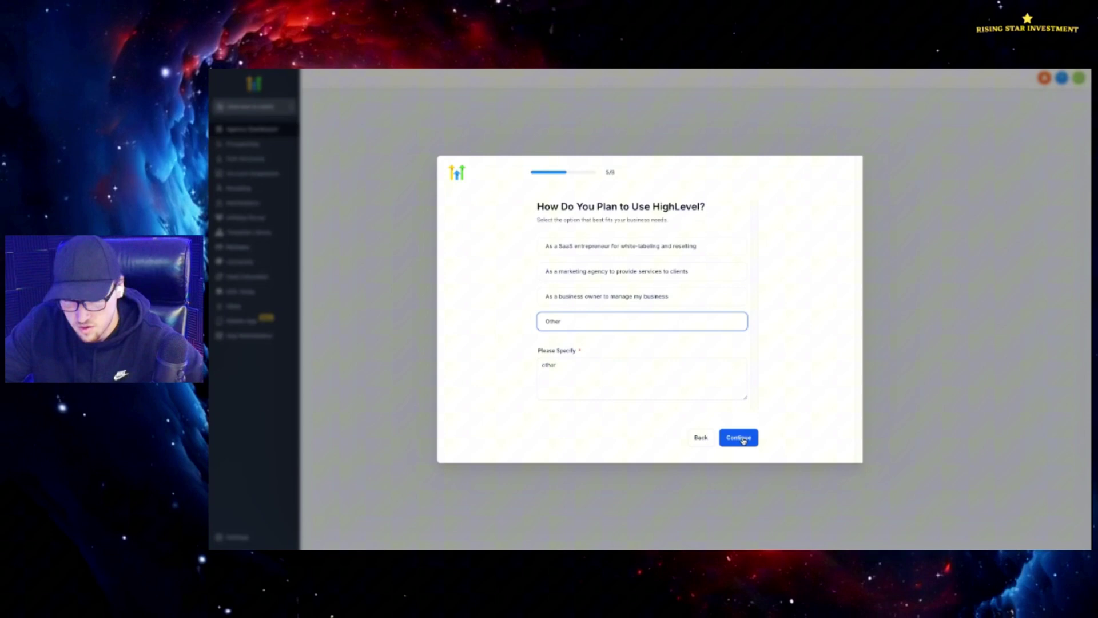
{"action": "left_click", "coordinate": [740, 439]}
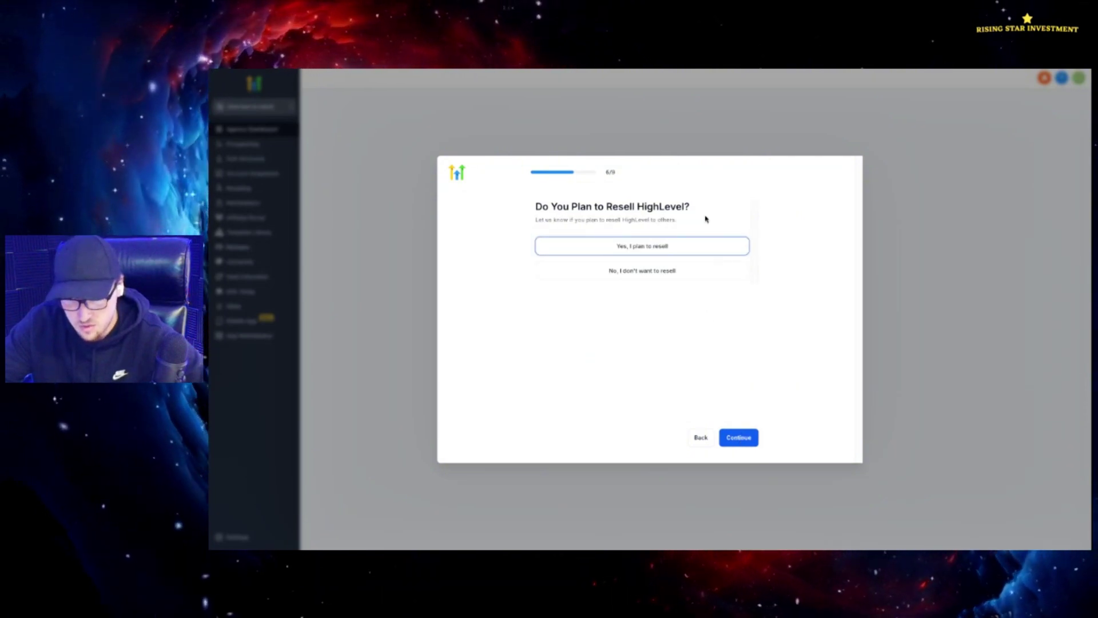
{"action": "left_click", "coordinate": [642, 272]}
{"action": "left_click", "coordinate": [733, 436]}
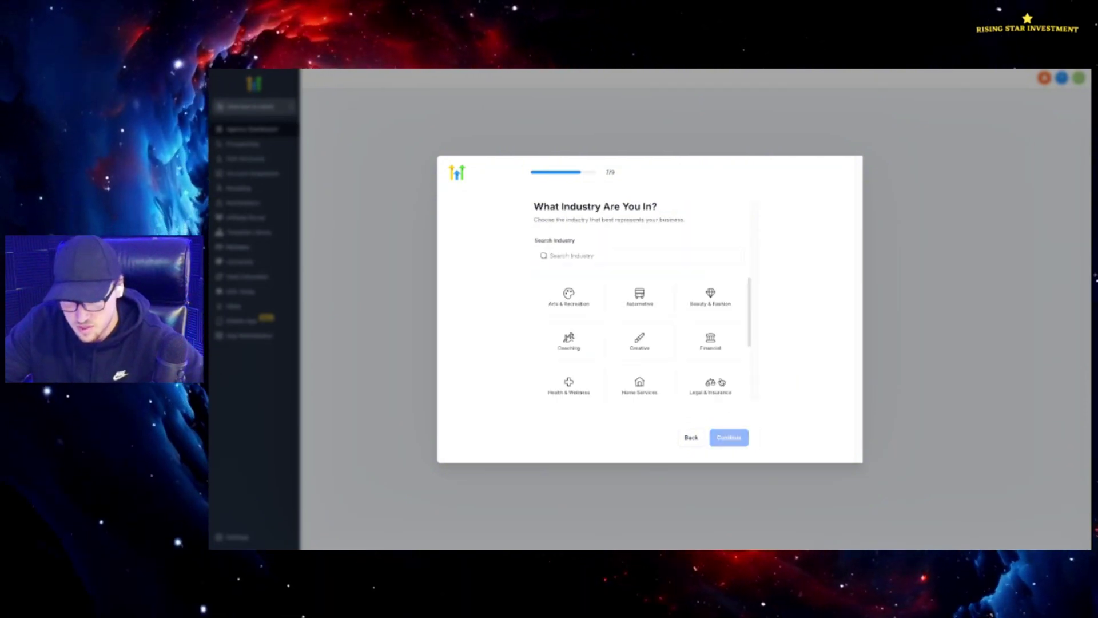
Set the industry to Real Estate Agency
{"action": "left_click", "coordinate": [597, 256]}
{"action": "left_click", "coordinate": [597, 257]}
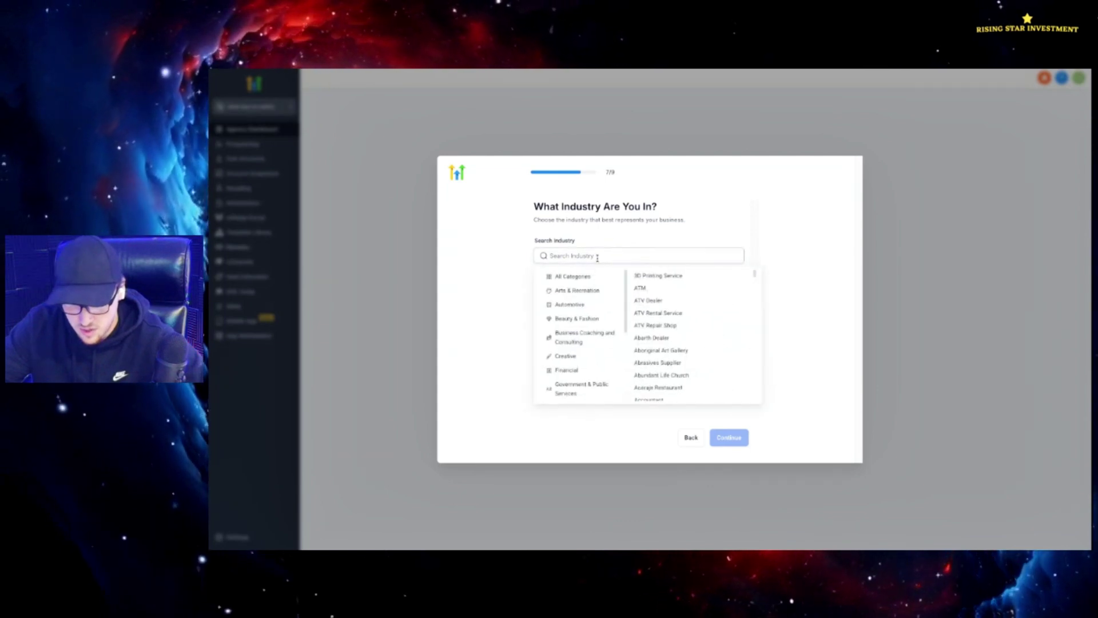
{"action": "type", "text": "real"}
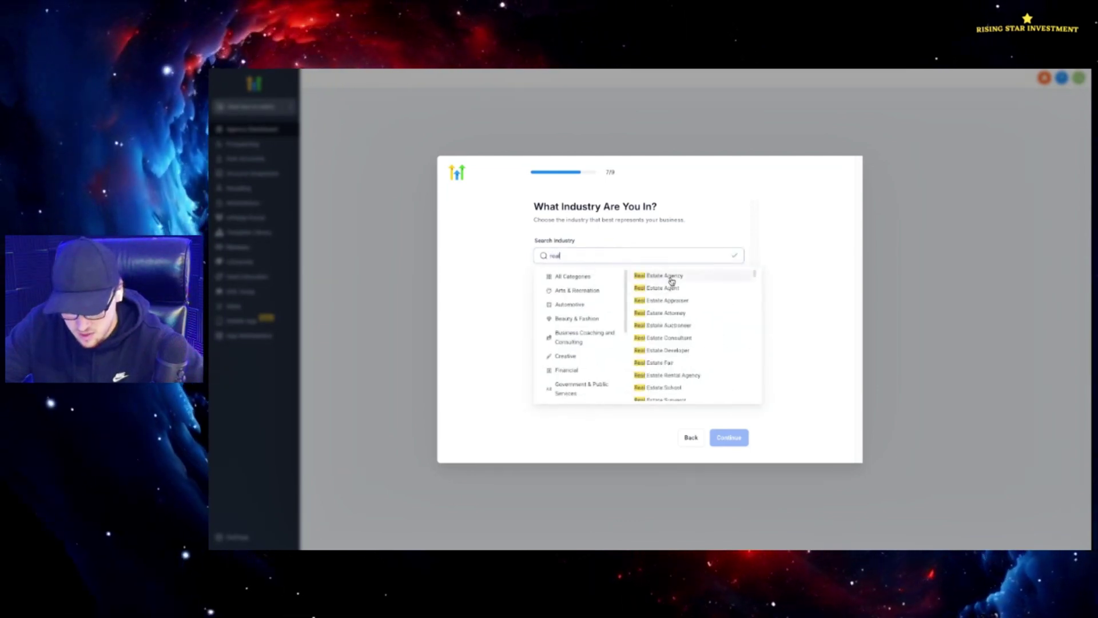
{"action": "left_click", "coordinate": [682, 277]}
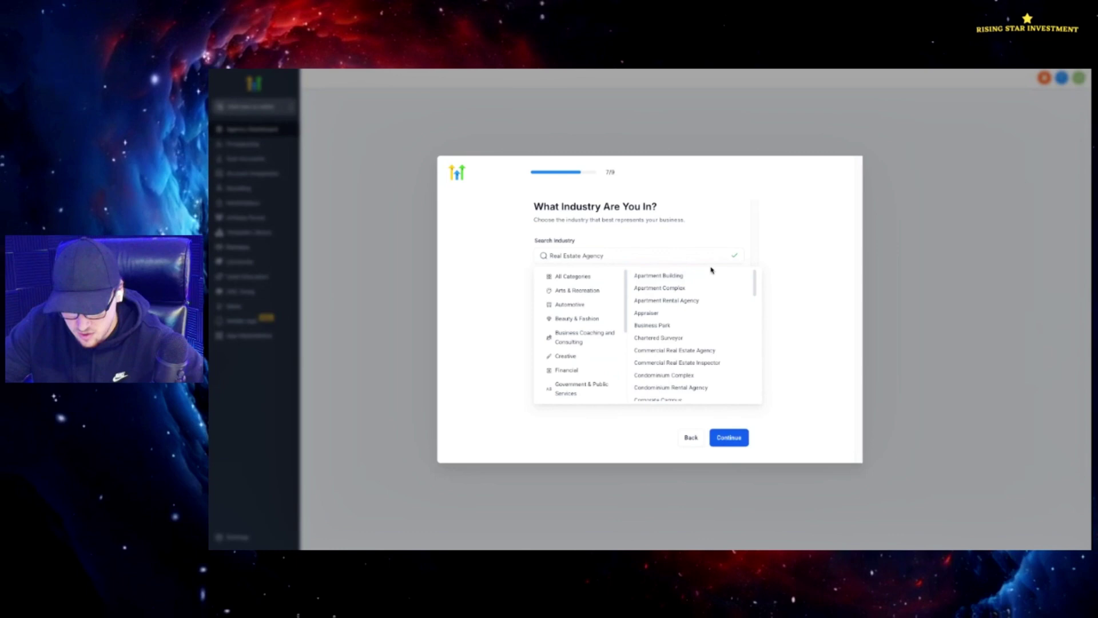
{"action": "left_click", "coordinate": [751, 225]}
{"action": "left_click", "coordinate": [735, 439]}
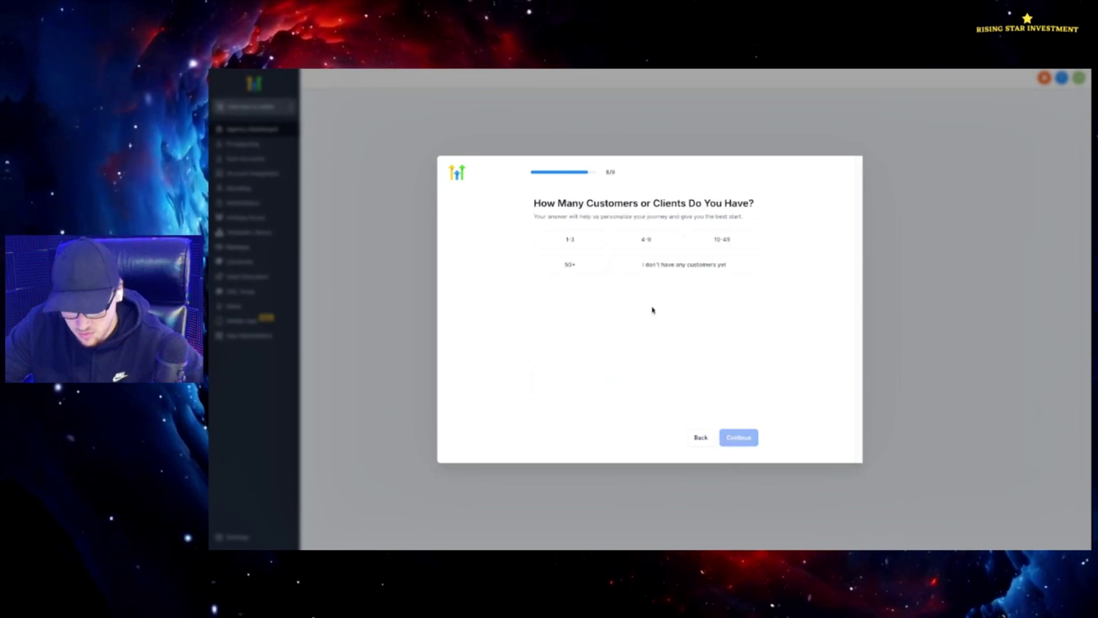
Set the customer count to 50+ and finish the onboarding questions
{"action": "left_click", "coordinate": [669, 270]}
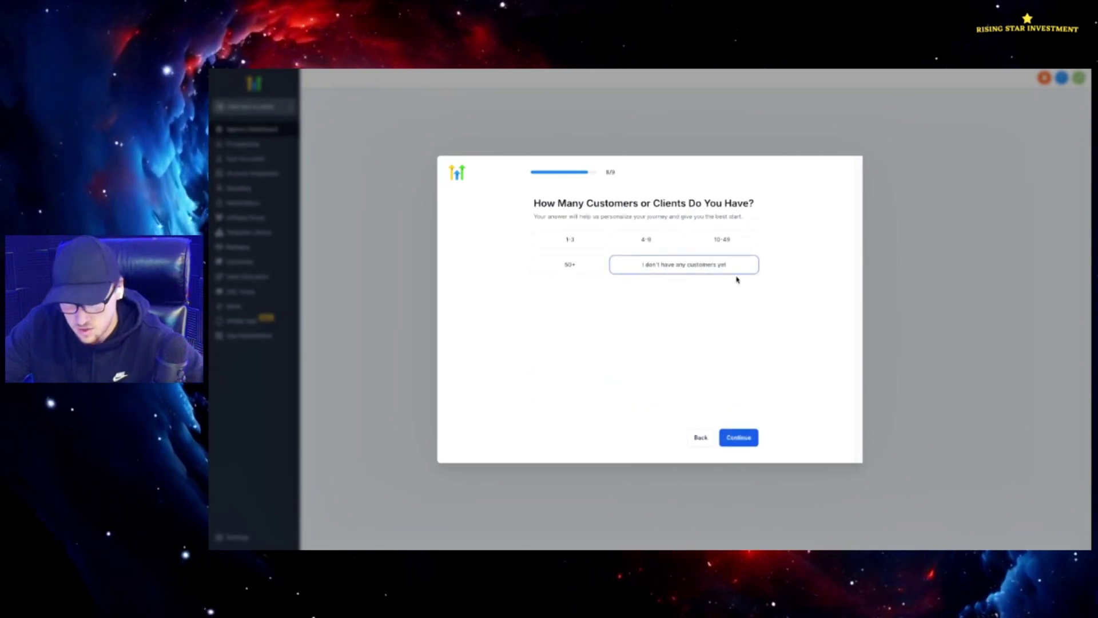
{"action": "left_click", "coordinate": [572, 269]}
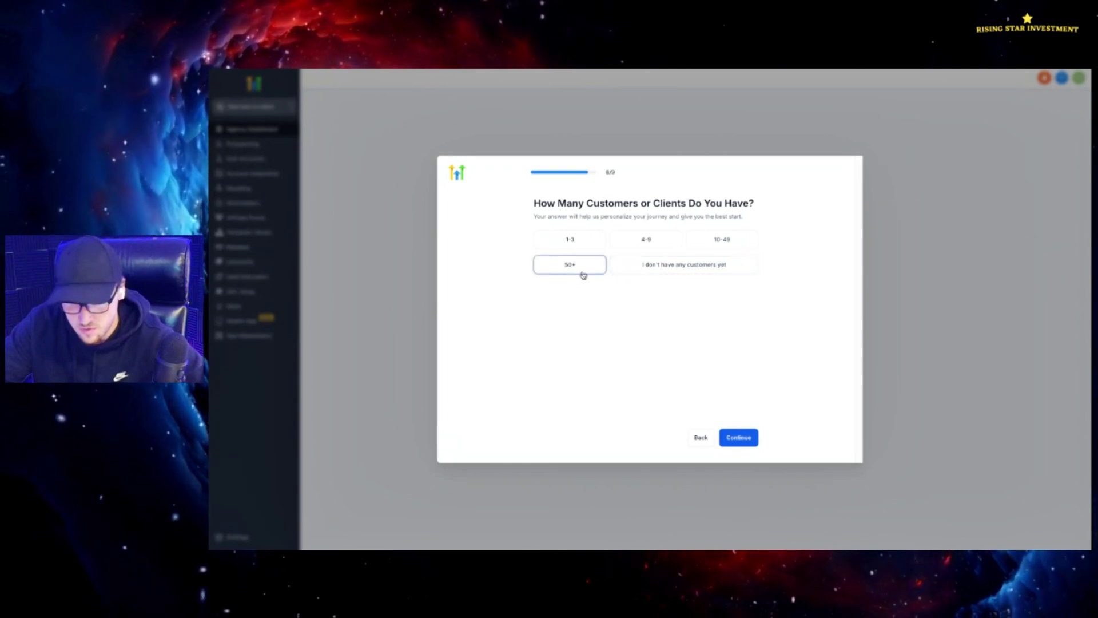
{"action": "left_click", "coordinate": [729, 438]}
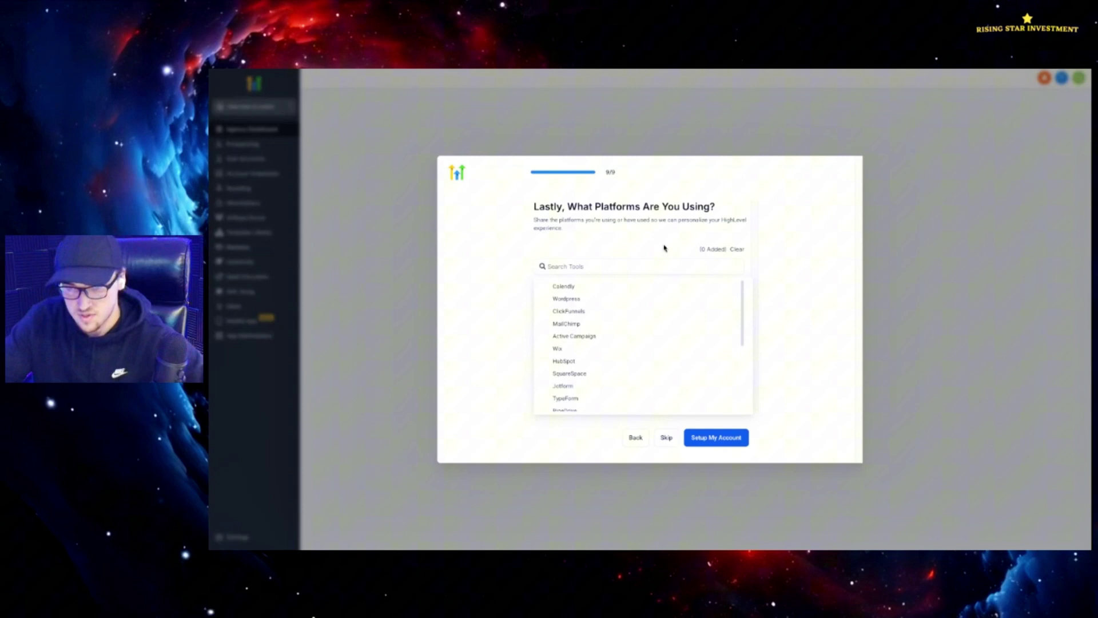
{"action": "scroll", "coordinate": [616, 380], "scroll_direction": "down", "scroll_amount": 5}
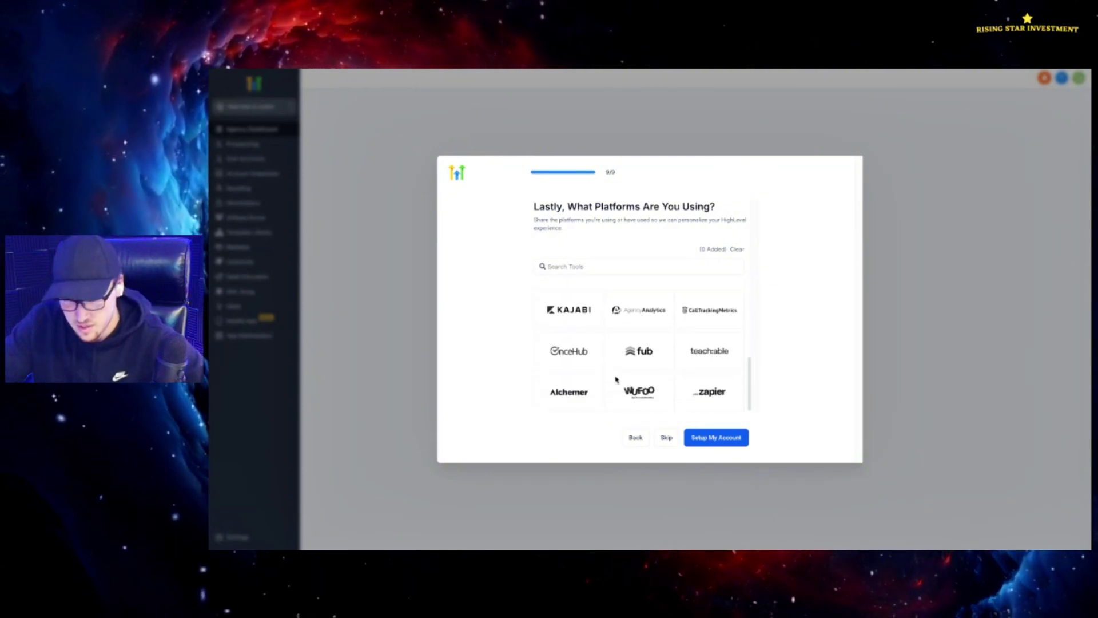
{"action": "scroll", "coordinate": [657, 357], "scroll_direction": "up", "scroll_amount": 5}
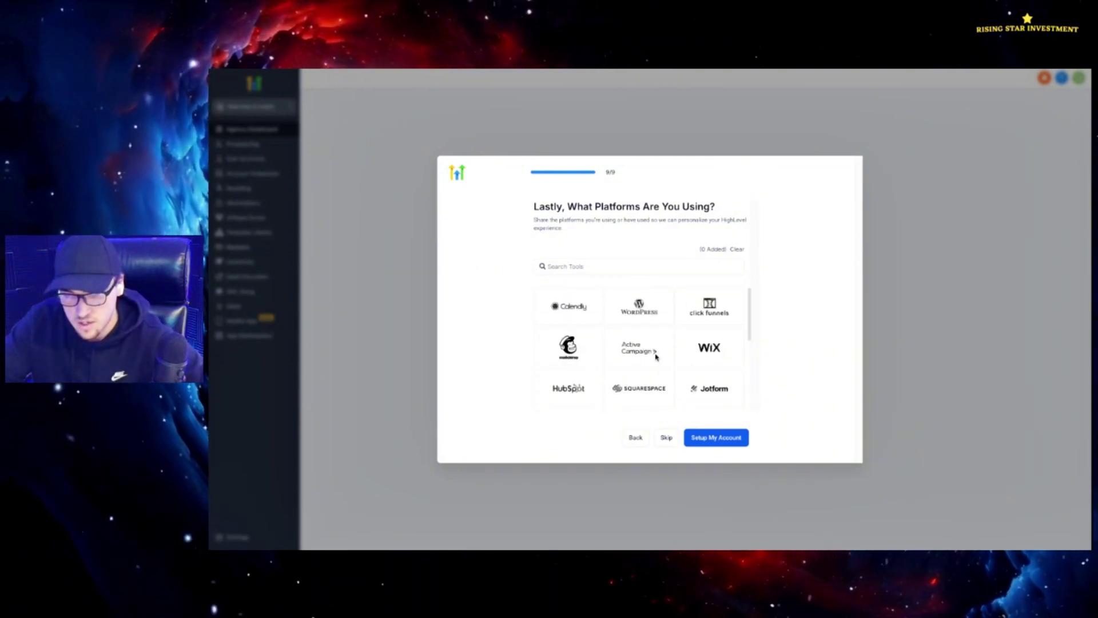
{"action": "left_click", "coordinate": [665, 438]}
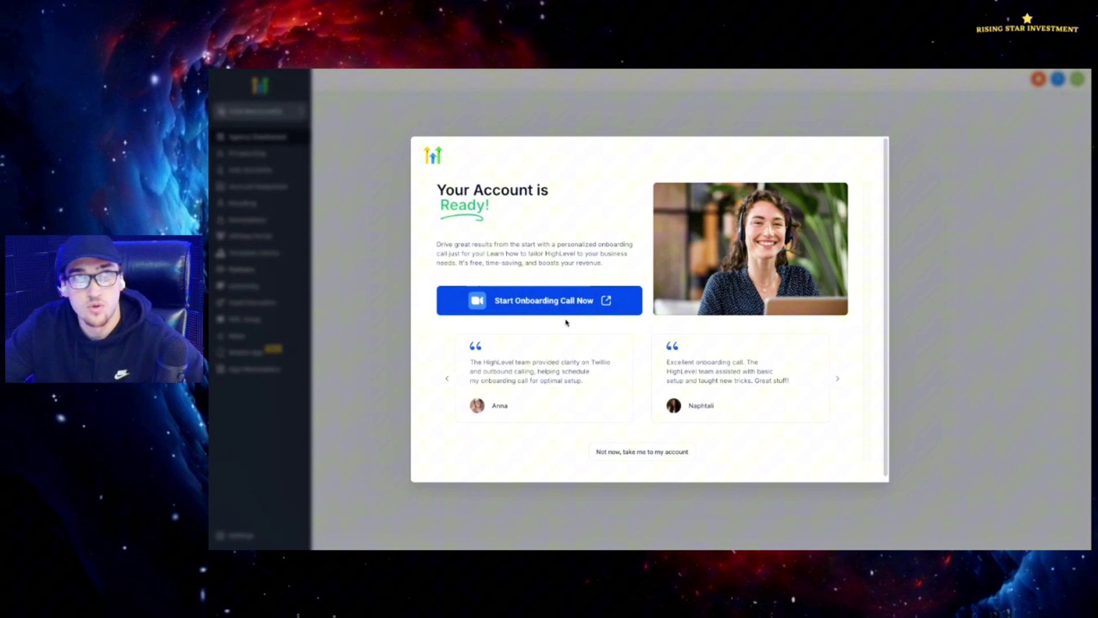
Decline the onboarding call, then pick Rising Star Investment LLC from the sub-account switcher
{"action": "left_click", "coordinate": [655, 456]}
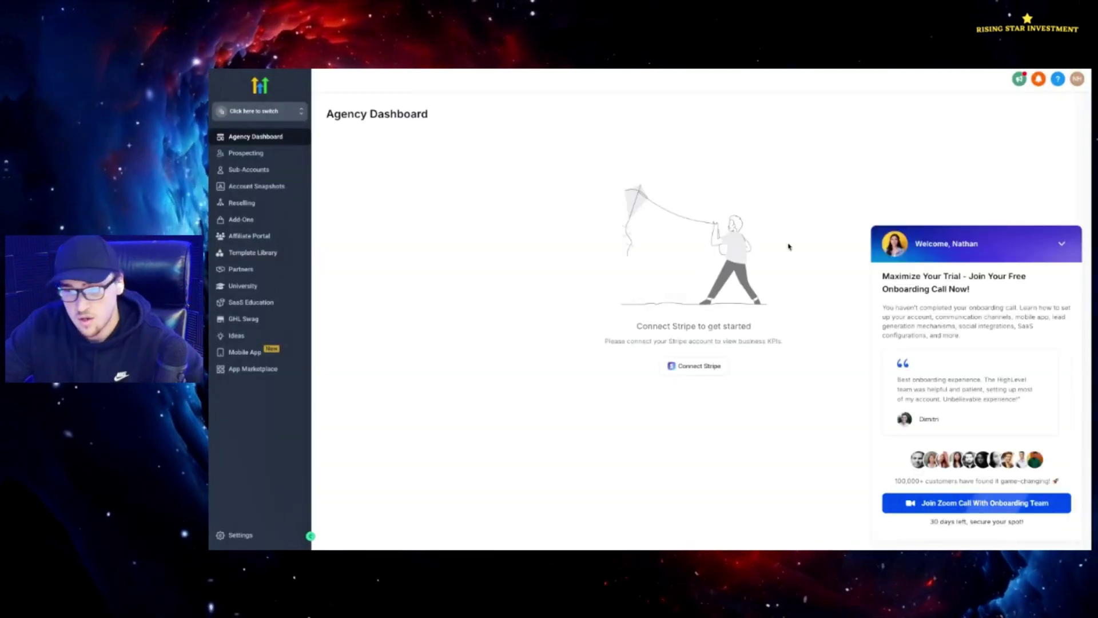
{"action": "left_click", "coordinate": [258, 111]}
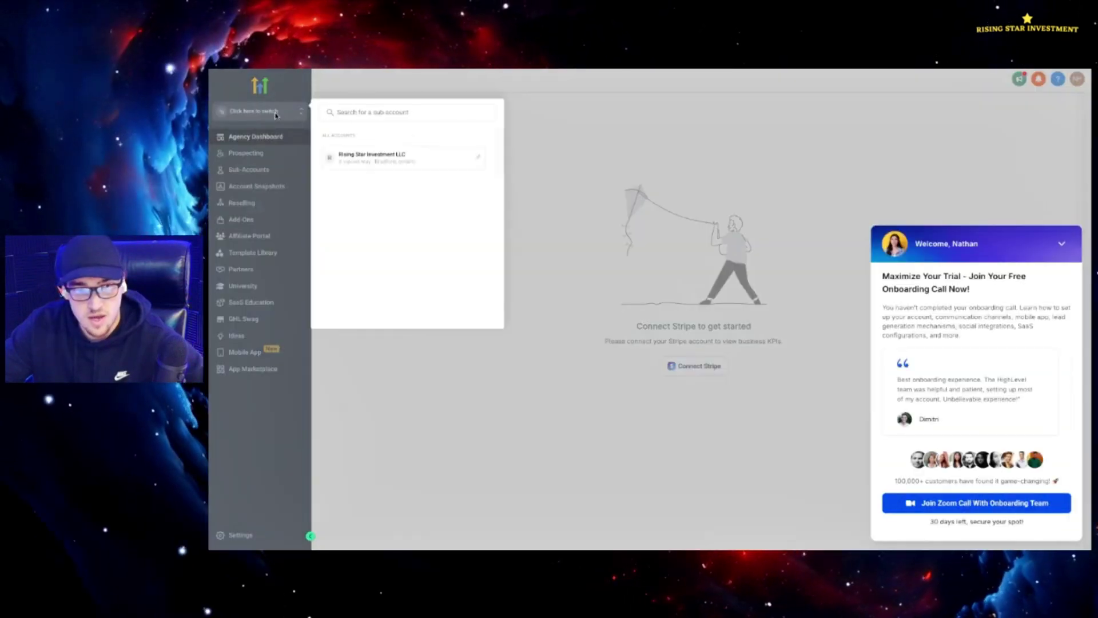
{"action": "left_click", "coordinate": [379, 156]}
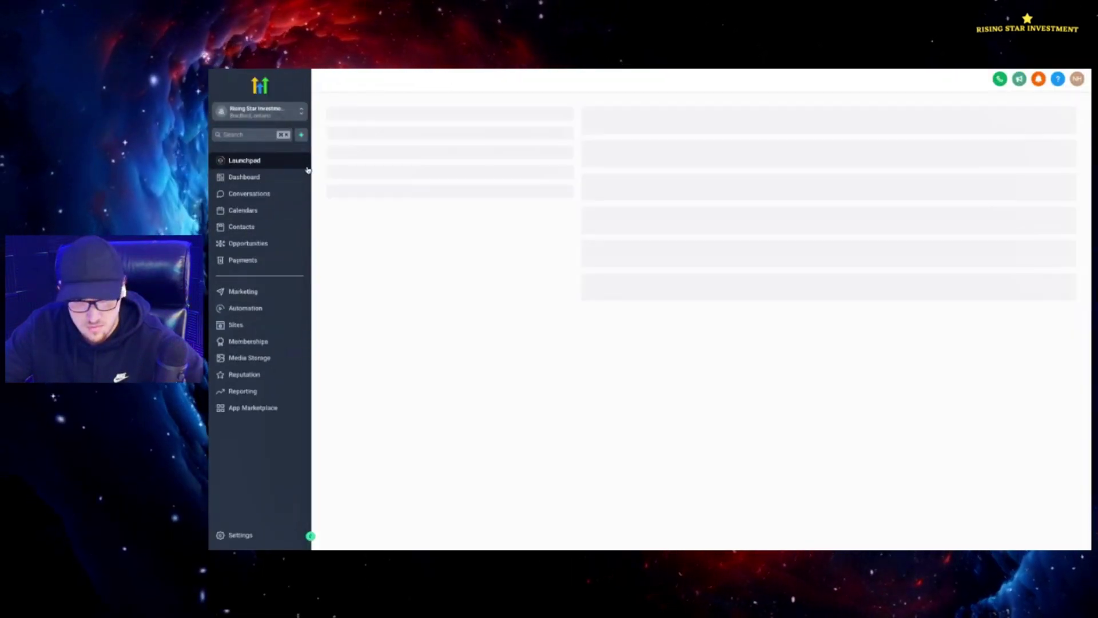
Visit Dashboard, Conversations, Calendars, Contacts, Opportunities, Payments, Marketing and Automation
{"action": "left_click", "coordinate": [245, 177]}
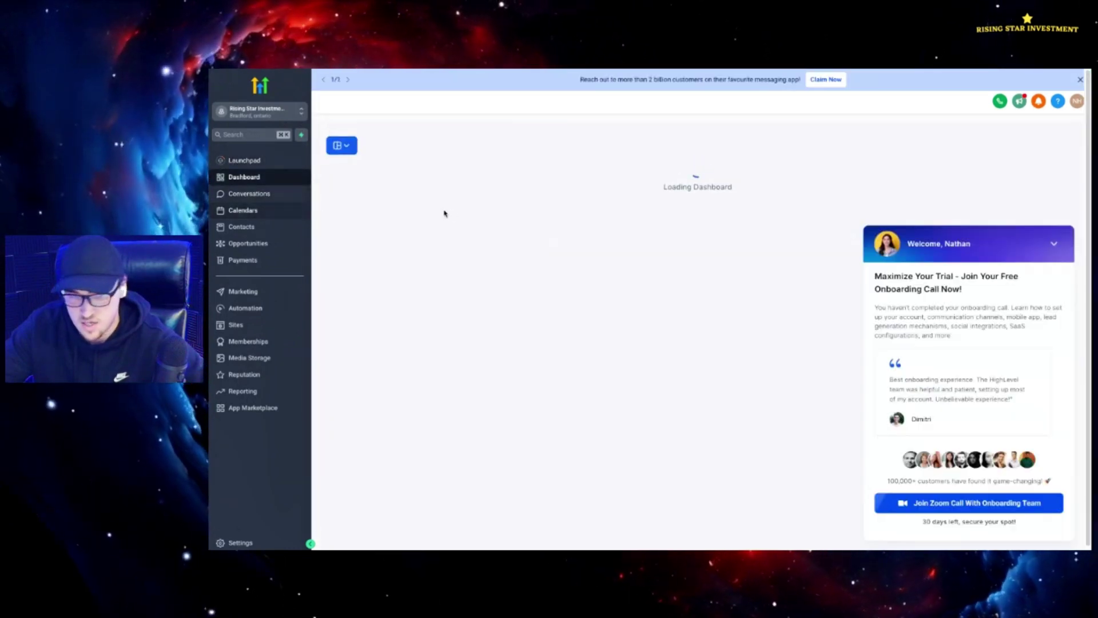
{"action": "left_click", "coordinate": [266, 195]}
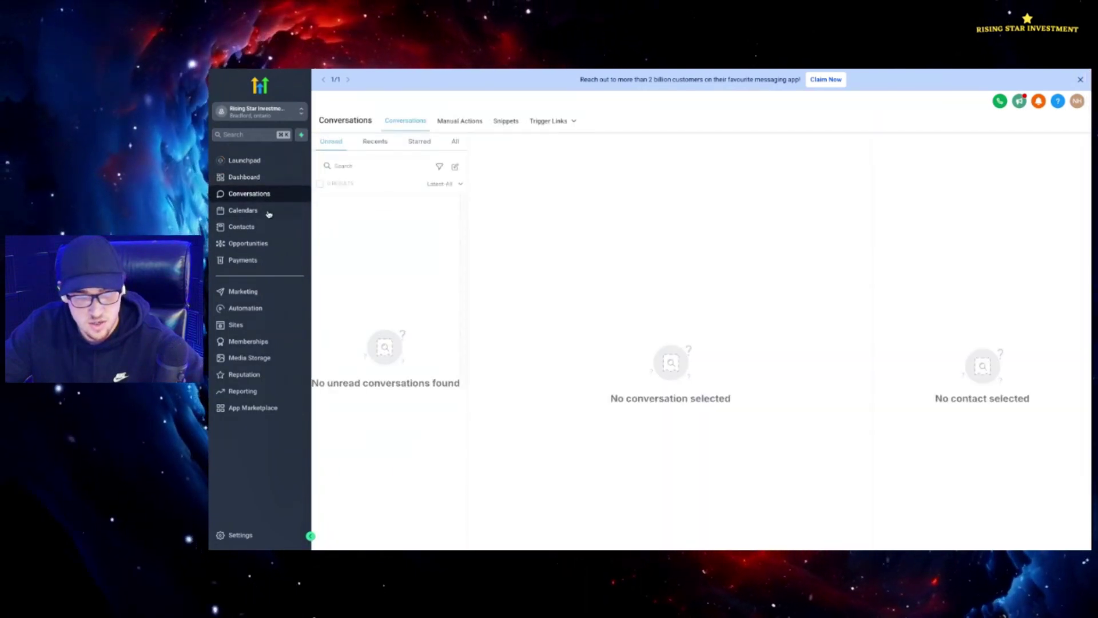
{"action": "left_click", "coordinate": [269, 213]}
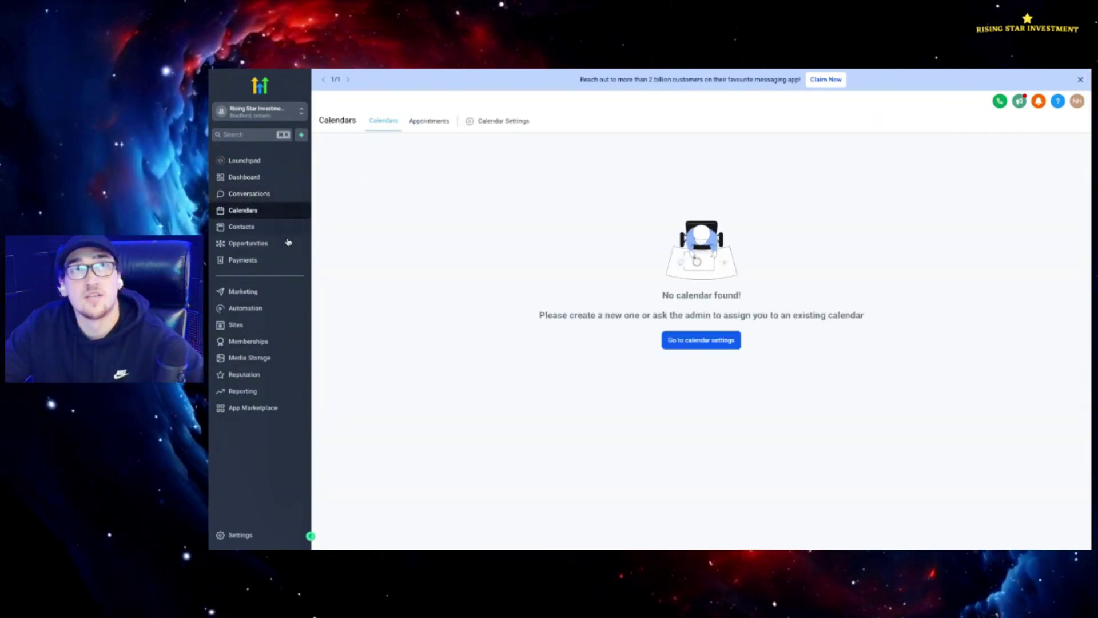
{"action": "left_click", "coordinate": [260, 228]}
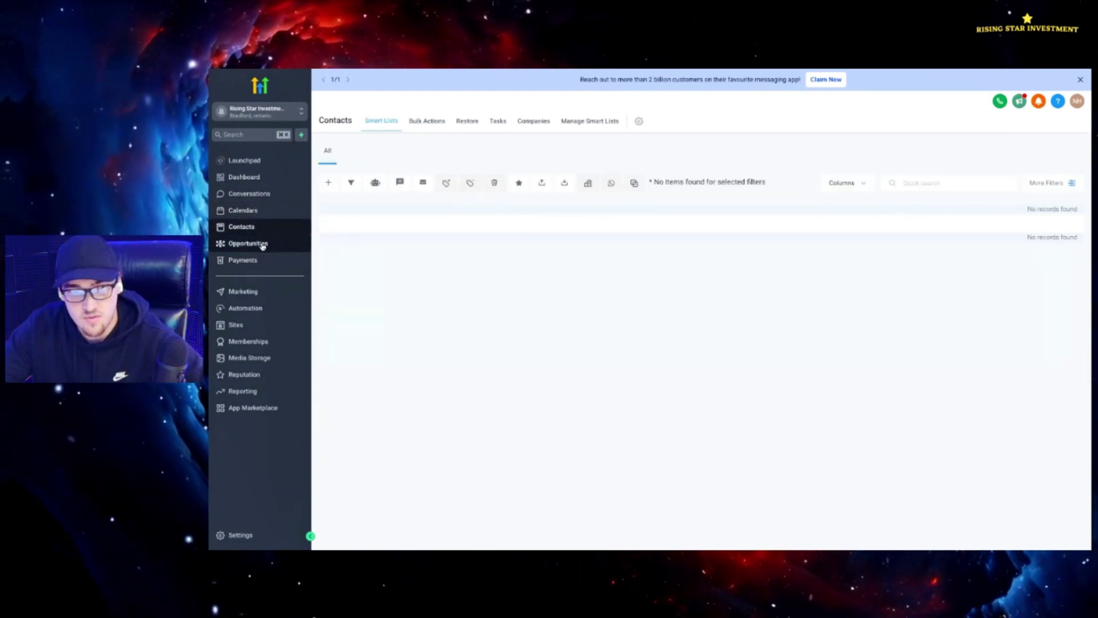
{"action": "left_click", "coordinate": [263, 245]}
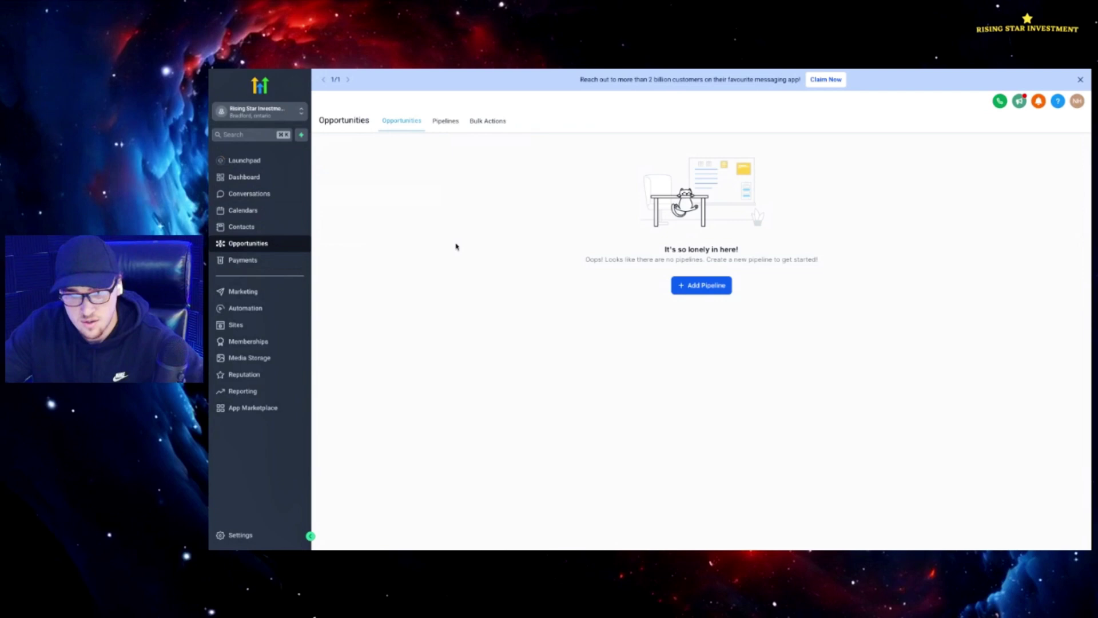
{"action": "left_click", "coordinate": [268, 260]}
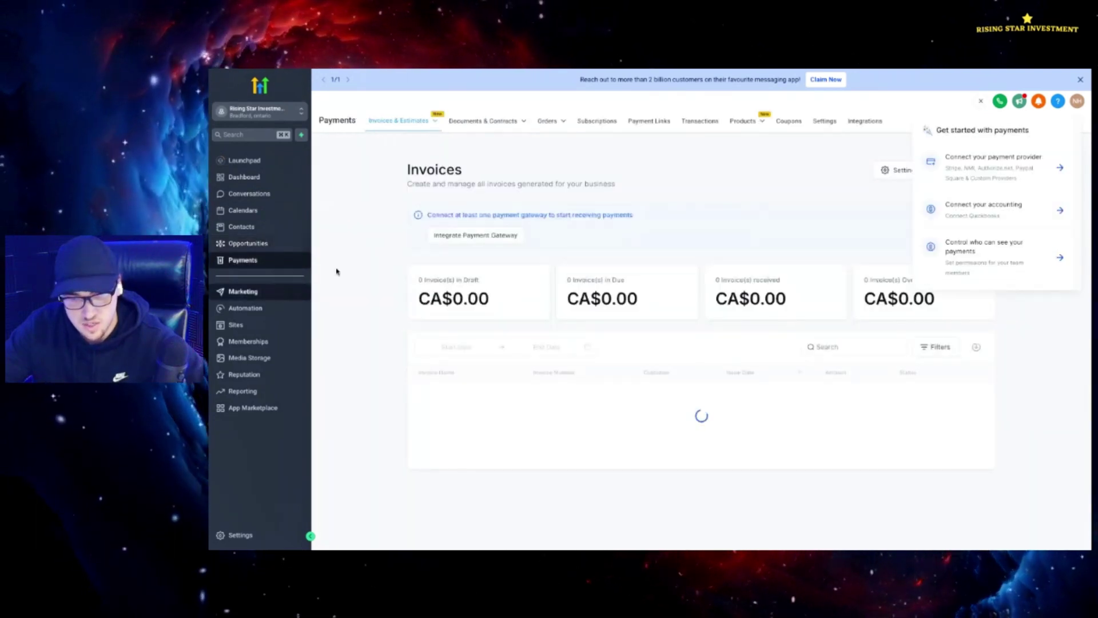
{"action": "left_click", "coordinate": [247, 293]}
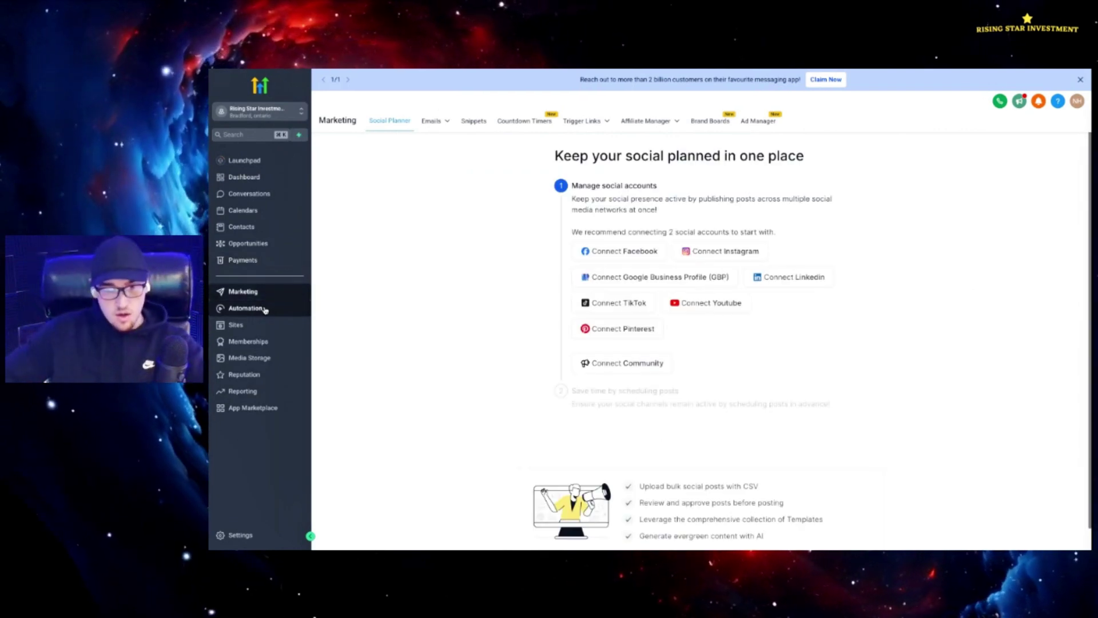
{"action": "left_click", "coordinate": [263, 310]}
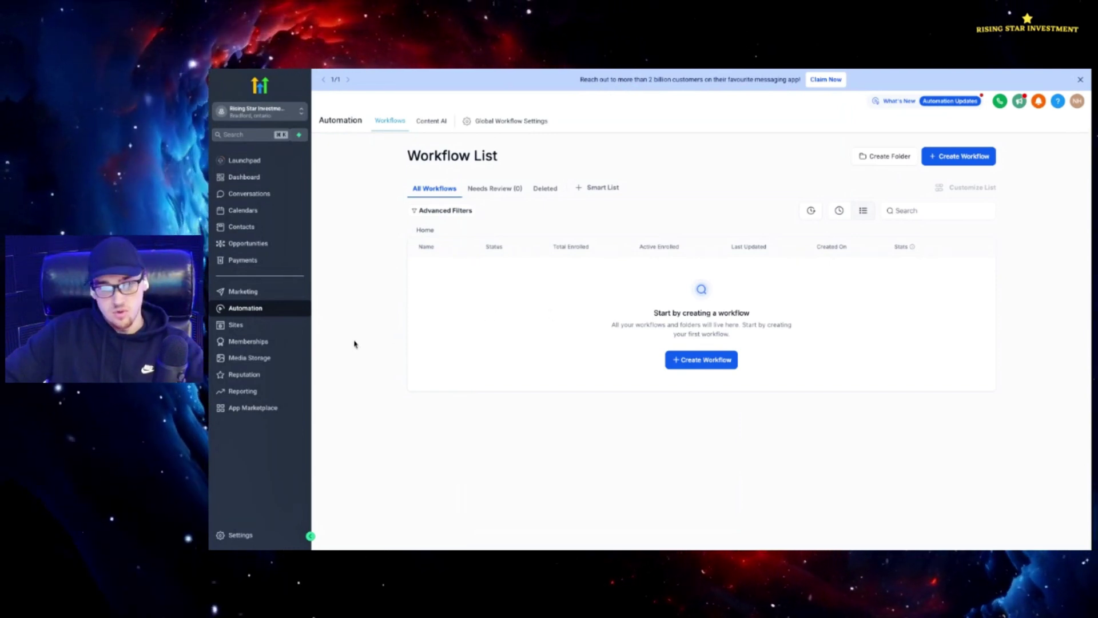
View Sites funnels and websites, dismissing the free domain offer, then Memberships
{"action": "left_click", "coordinate": [247, 327]}
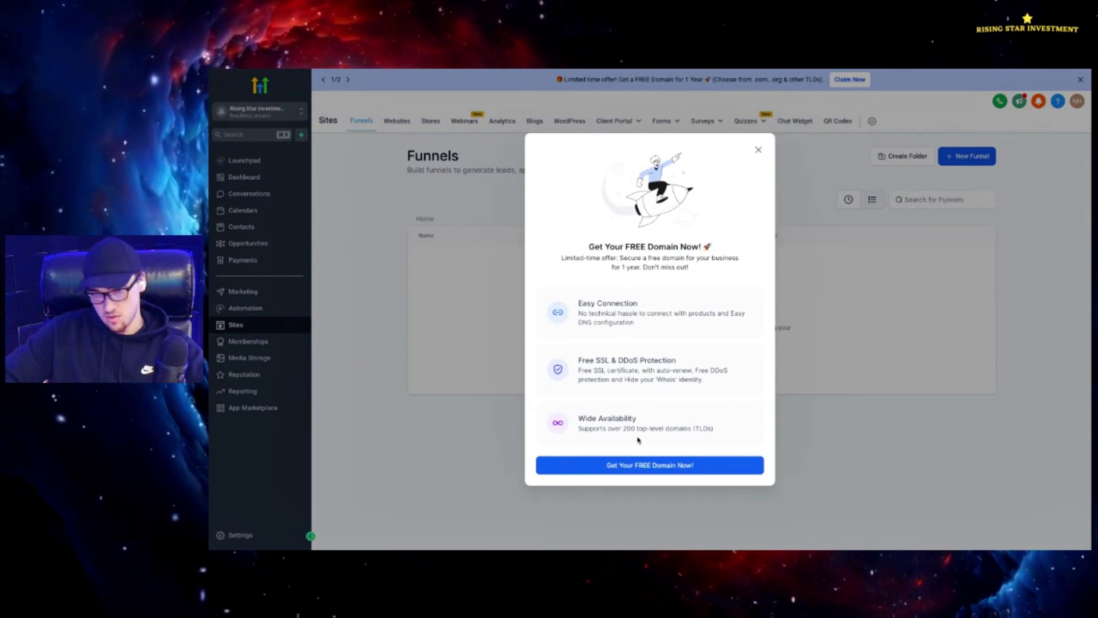
{"action": "left_click", "coordinate": [758, 150]}
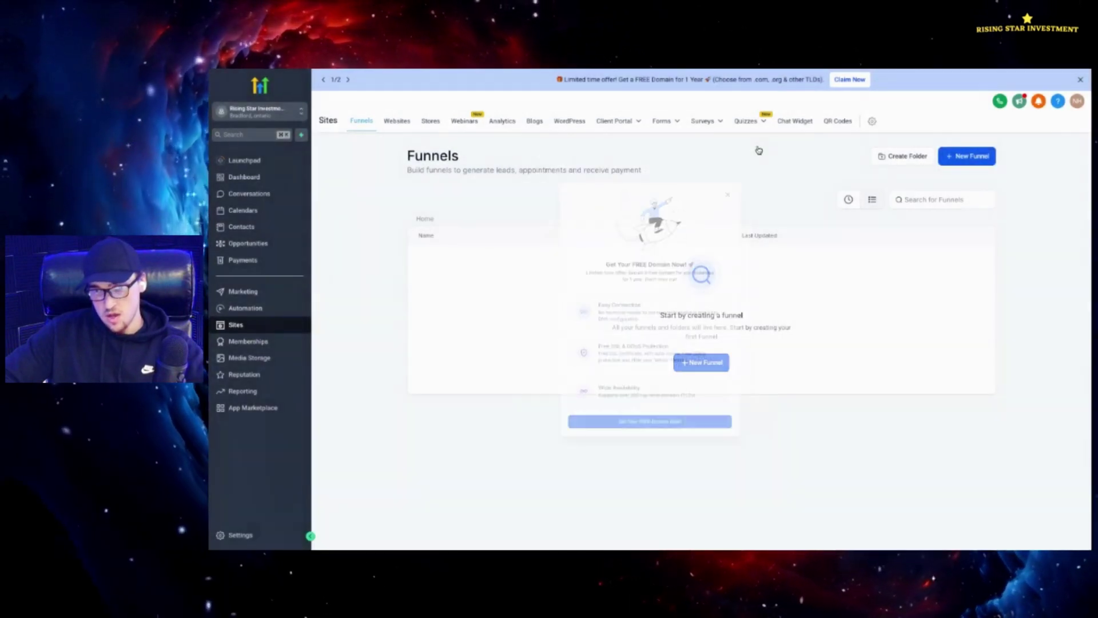
{"action": "left_click", "coordinate": [398, 122]}
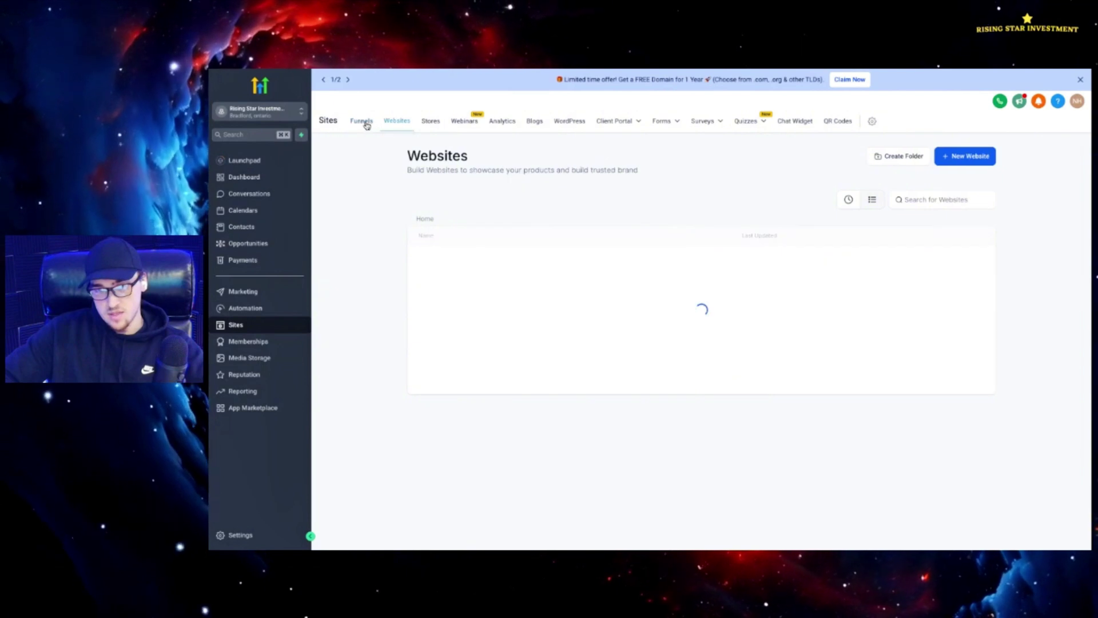
{"action": "left_click", "coordinate": [257, 343]}
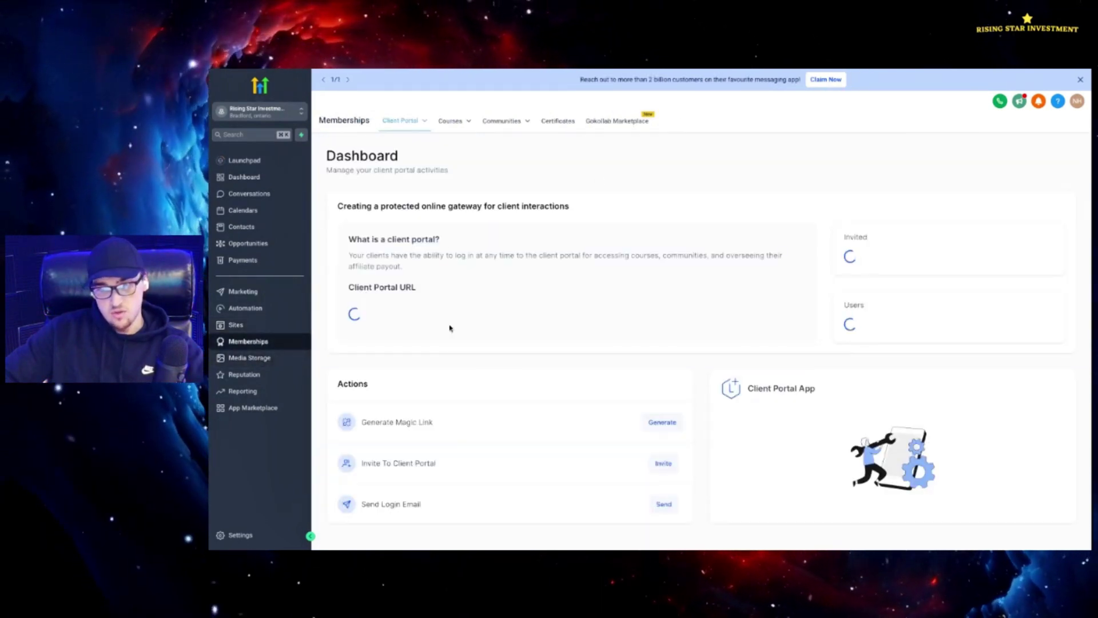
{"action": "scroll", "coordinate": [604, 346], "scroll_direction": "down", "scroll_amount": 2}
{"action": "scroll", "coordinate": [604, 346], "scroll_direction": "up", "scroll_amount": 2}
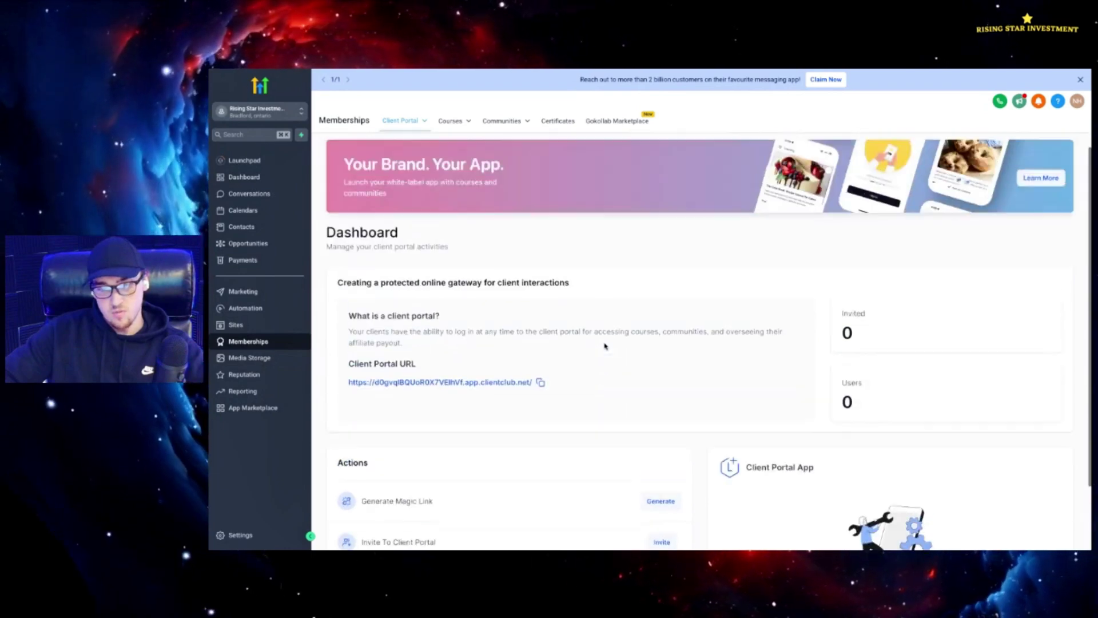
{"action": "scroll", "coordinate": [605, 347], "scroll_direction": "down", "scroll_amount": 1}
{"action": "scroll", "coordinate": [542, 257], "scroll_direction": "up", "scroll_amount": 1}
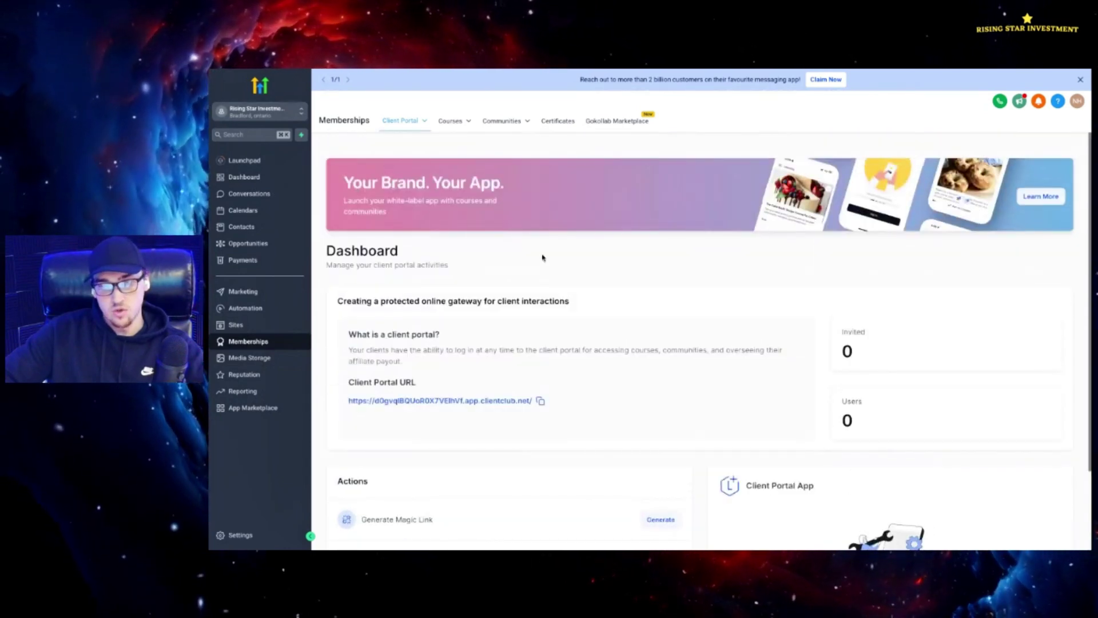
View Media Storage, Reputation, and the Reporting Facebook Ads and Call reports
{"action": "left_click", "coordinate": [286, 359]}
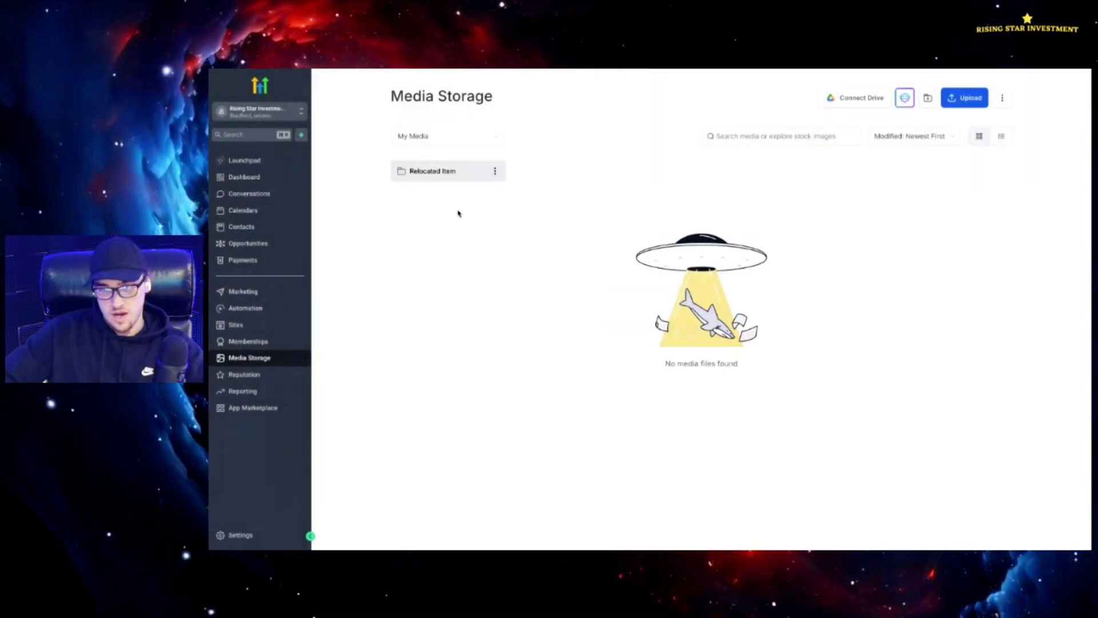
{"action": "left_click", "coordinate": [282, 372]}
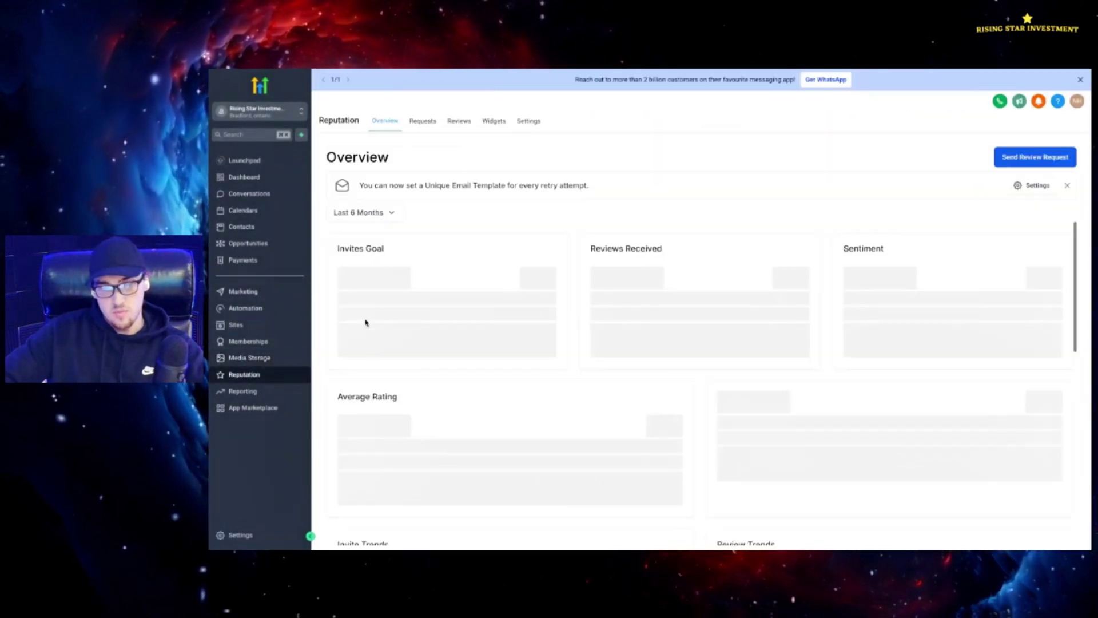
{"action": "scroll", "coordinate": [571, 309], "scroll_direction": "down", "scroll_amount": 1}
{"action": "scroll", "coordinate": [571, 323], "scroll_direction": "down", "scroll_amount": 5}
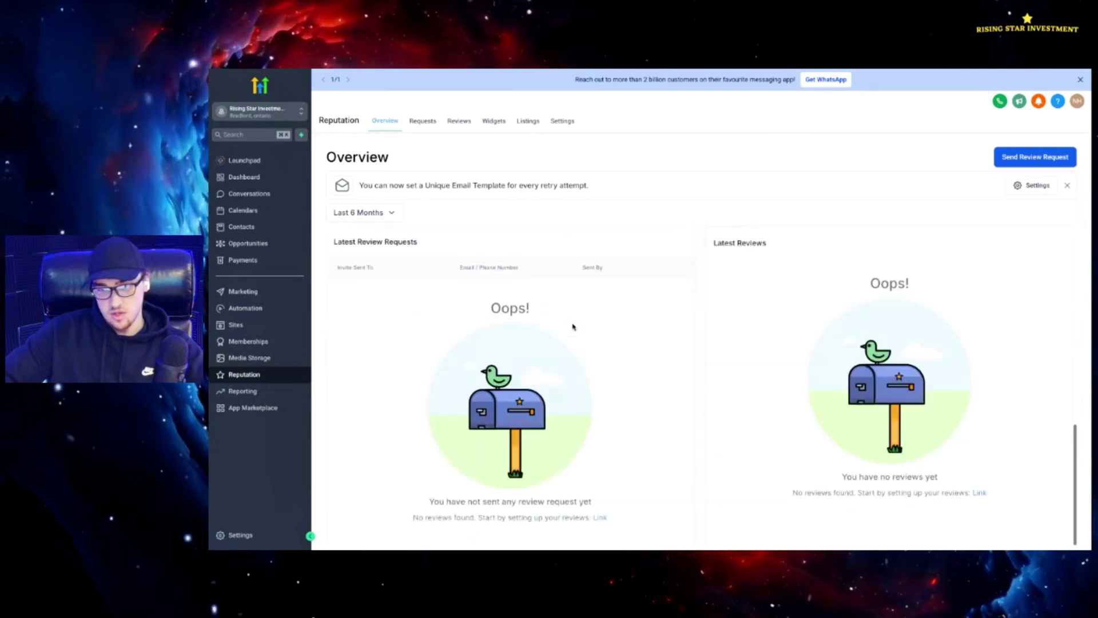
{"action": "scroll", "coordinate": [572, 325], "scroll_direction": "up", "scroll_amount": 6}
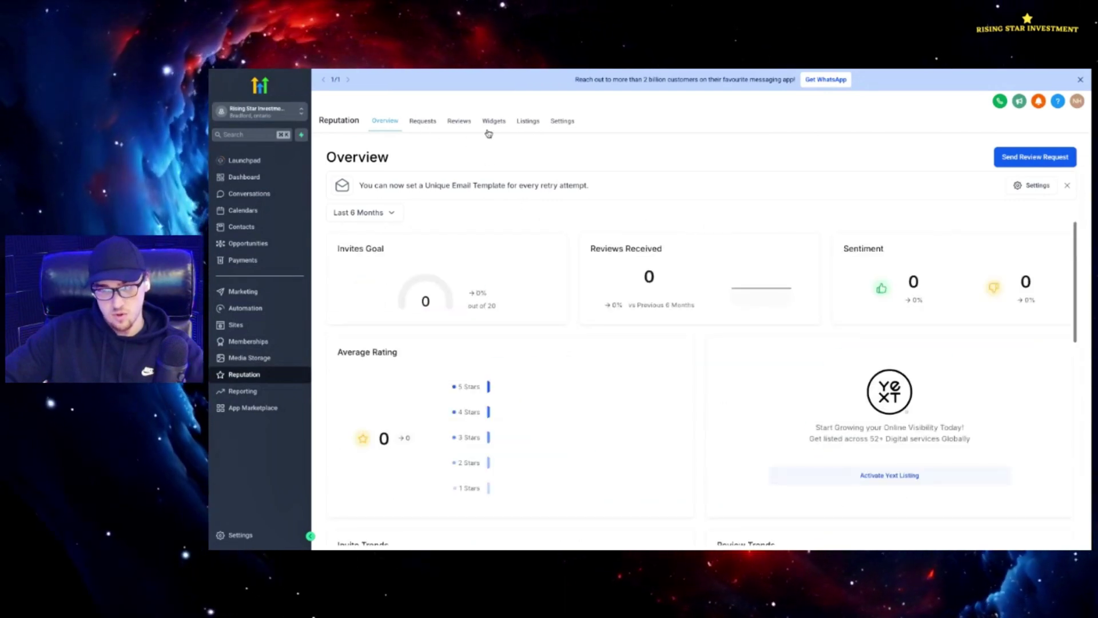
{"action": "left_click", "coordinate": [284, 390]}
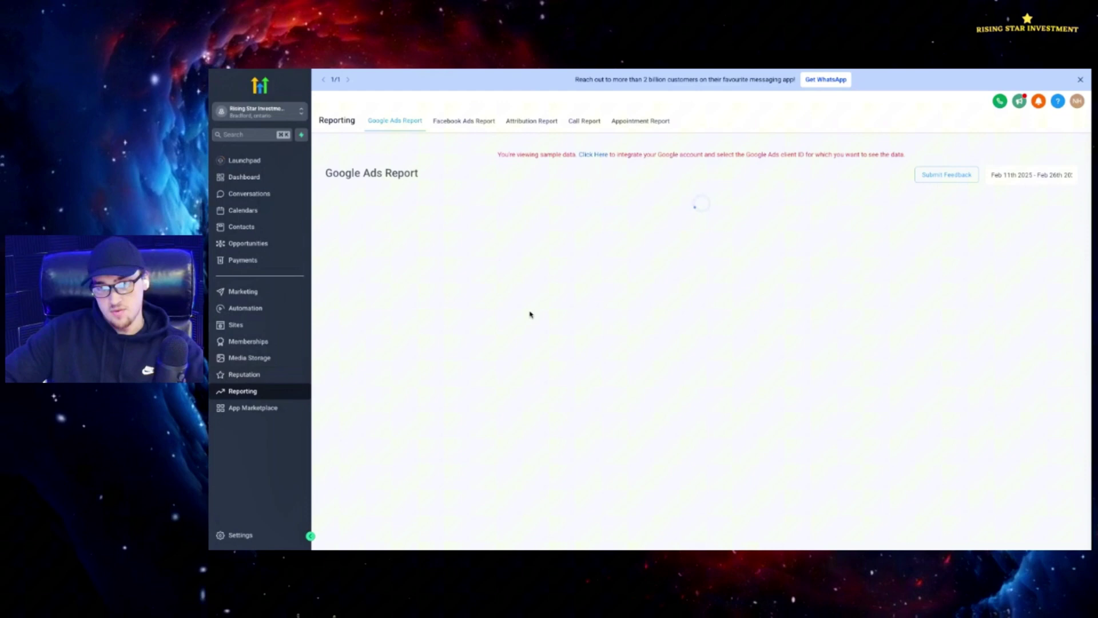
{"action": "scroll", "coordinate": [588, 276], "scroll_direction": "down", "scroll_amount": 1}
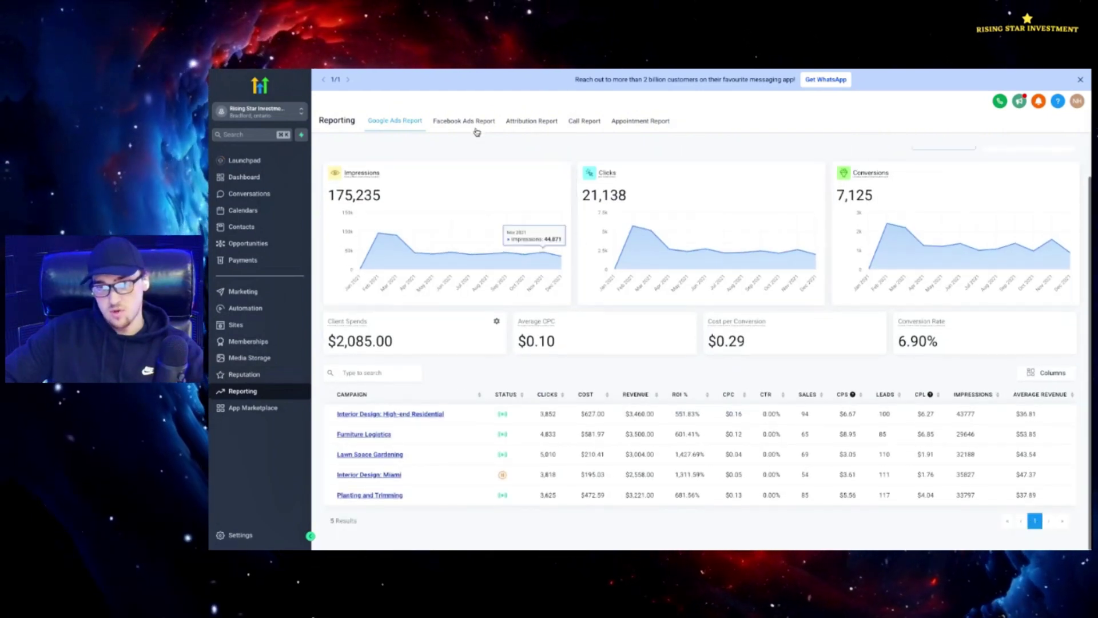
{"action": "left_click", "coordinate": [493, 123]}
{"action": "left_click", "coordinate": [583, 121]}
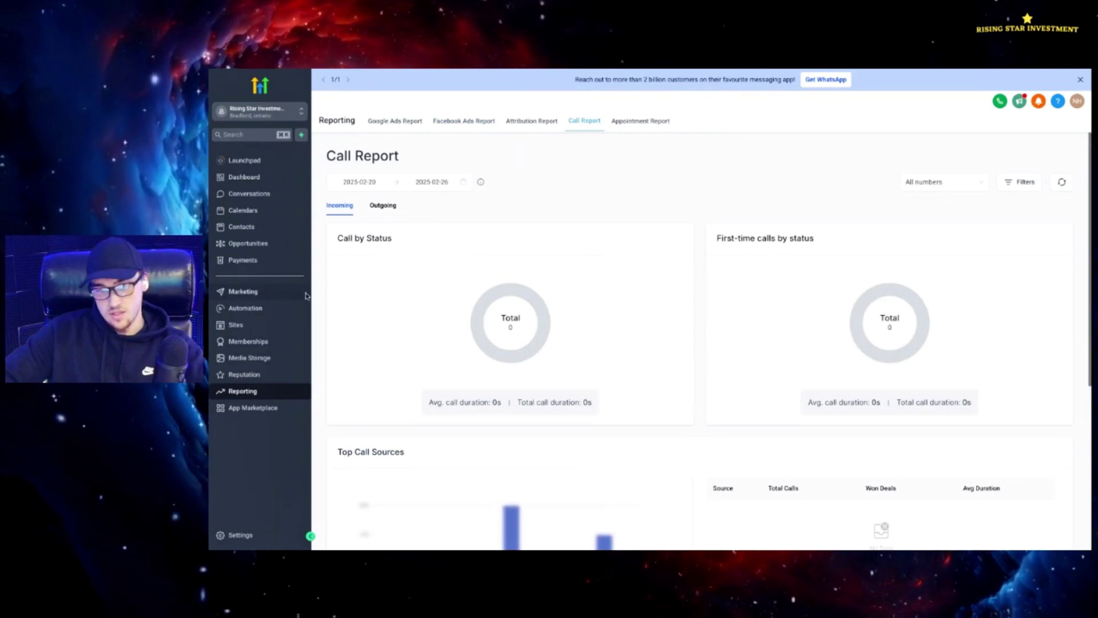
Browse the App Marketplace, then return to the Conversations inbox
{"action": "left_click", "coordinate": [258, 408]}
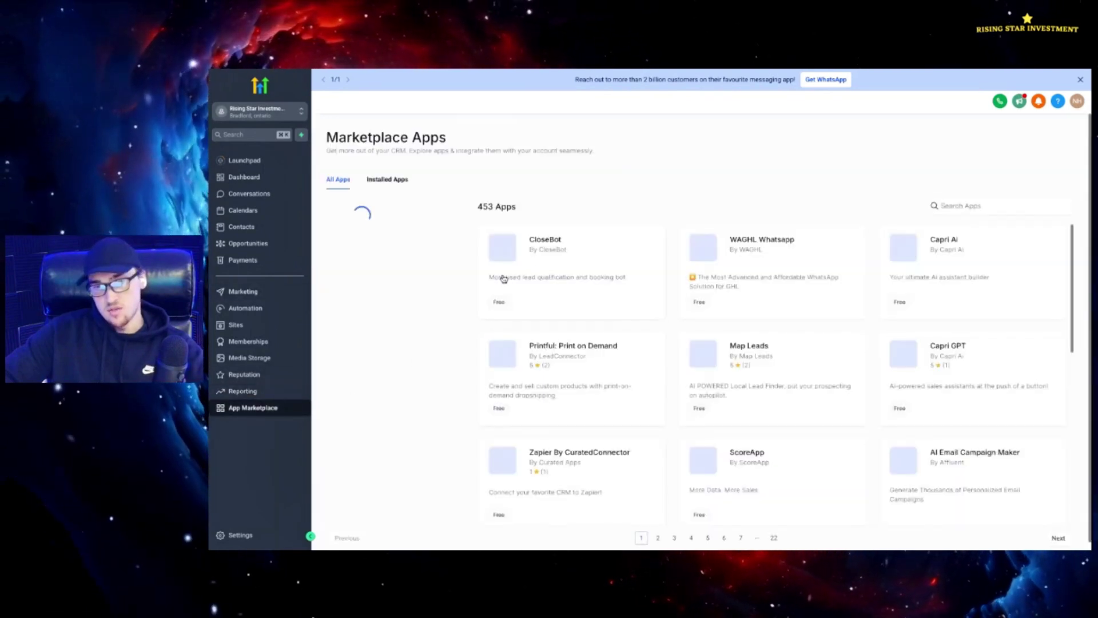
{"action": "scroll", "coordinate": [620, 348], "scroll_direction": "down", "scroll_amount": 5}
{"action": "scroll", "coordinate": [632, 356], "scroll_direction": "up", "scroll_amount": 3}
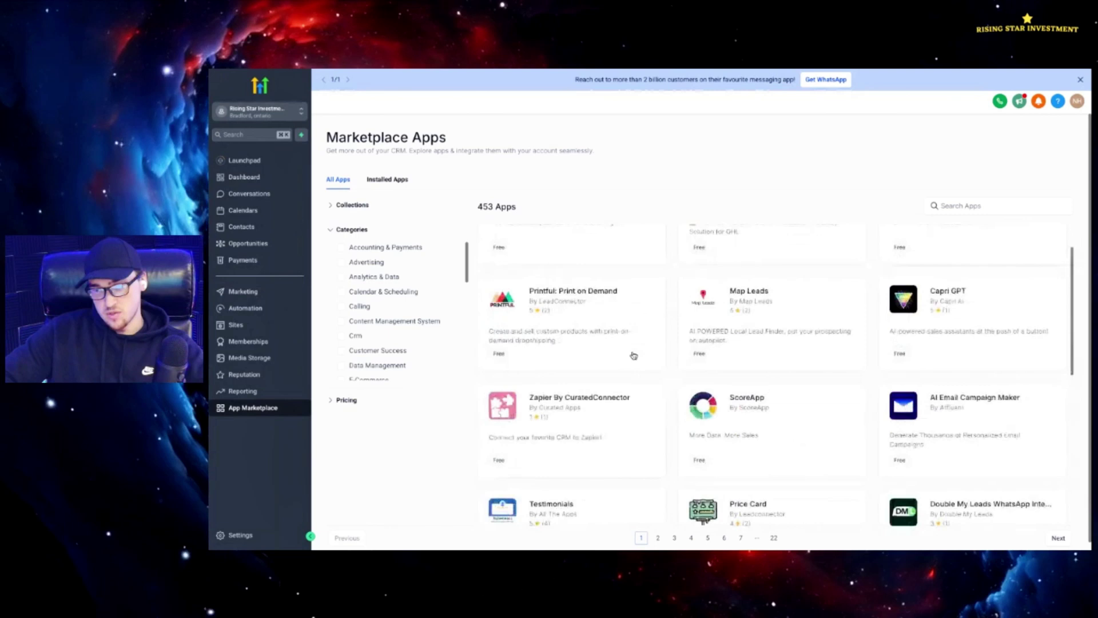
{"action": "scroll", "coordinate": [634, 355], "scroll_direction": "up", "scroll_amount": 2}
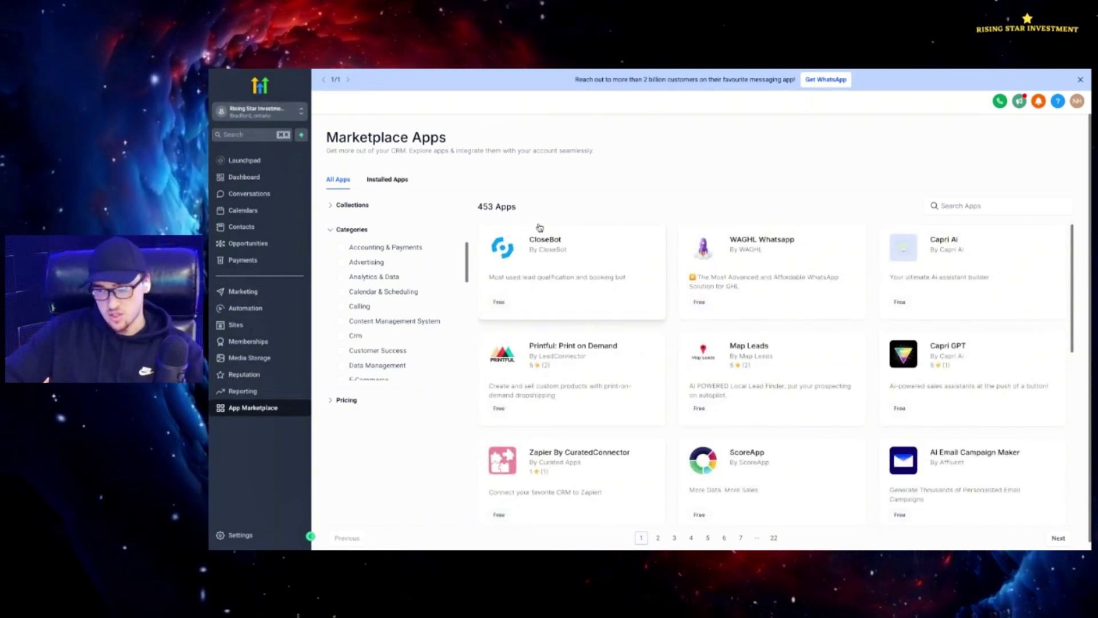
{"action": "left_click", "coordinate": [258, 195]}
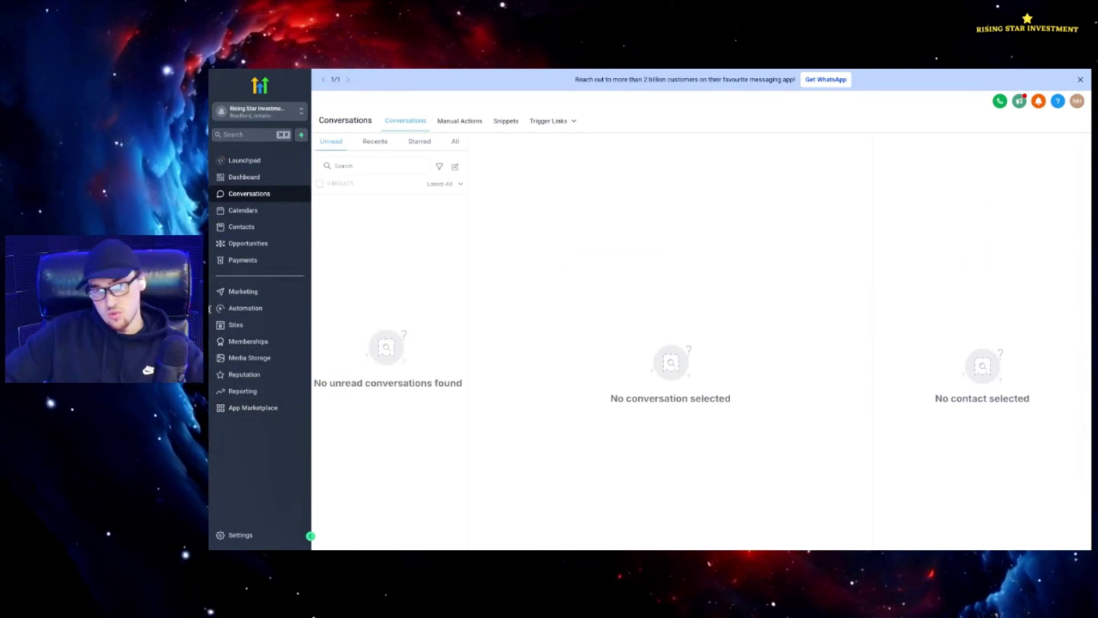
Open the Automation workflow list from the sidebar
{"action": "left_click", "coordinate": [257, 308]}
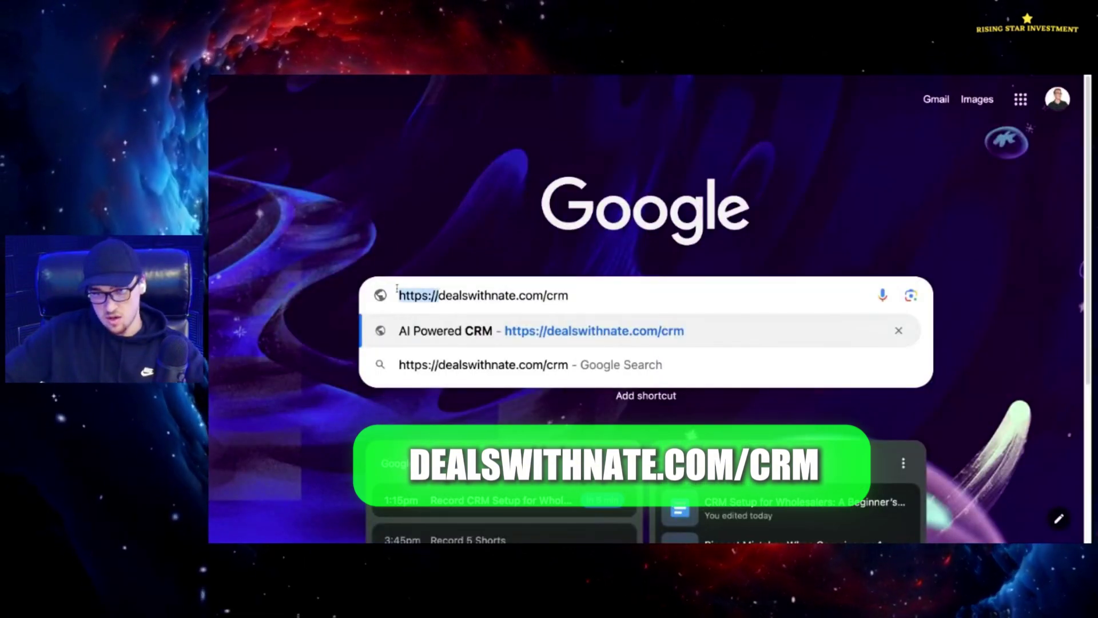
{"action": "key", "text": "BackSpace"}
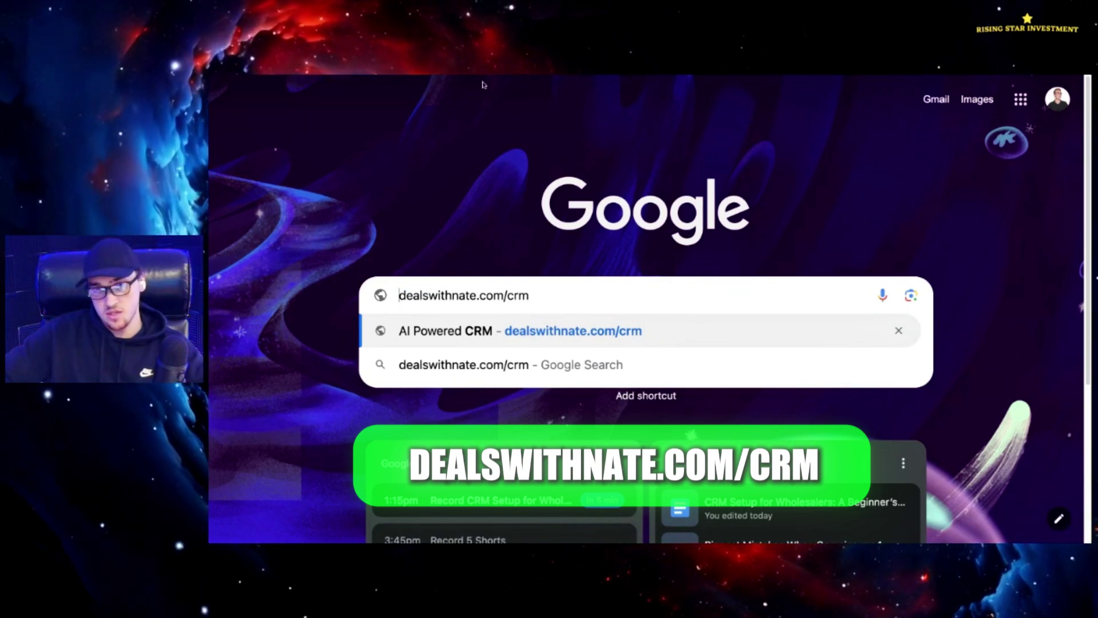
{"action": "key", "text": "Return"}
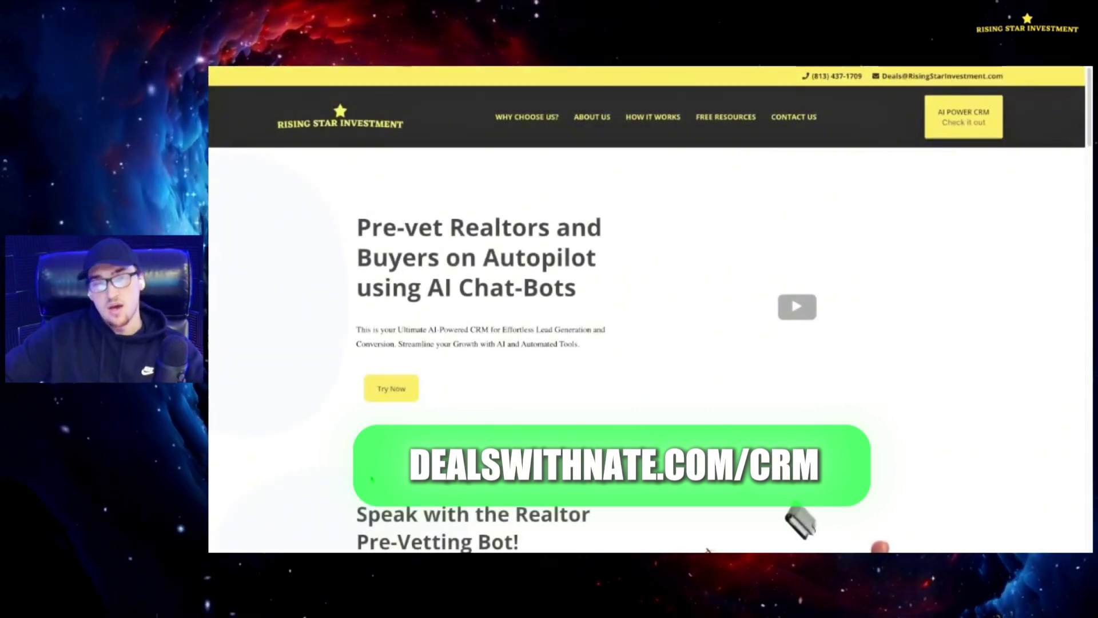
Bring up the CRM signup popup with the yellow Try Now button
{"action": "left_click", "coordinate": [394, 389]}
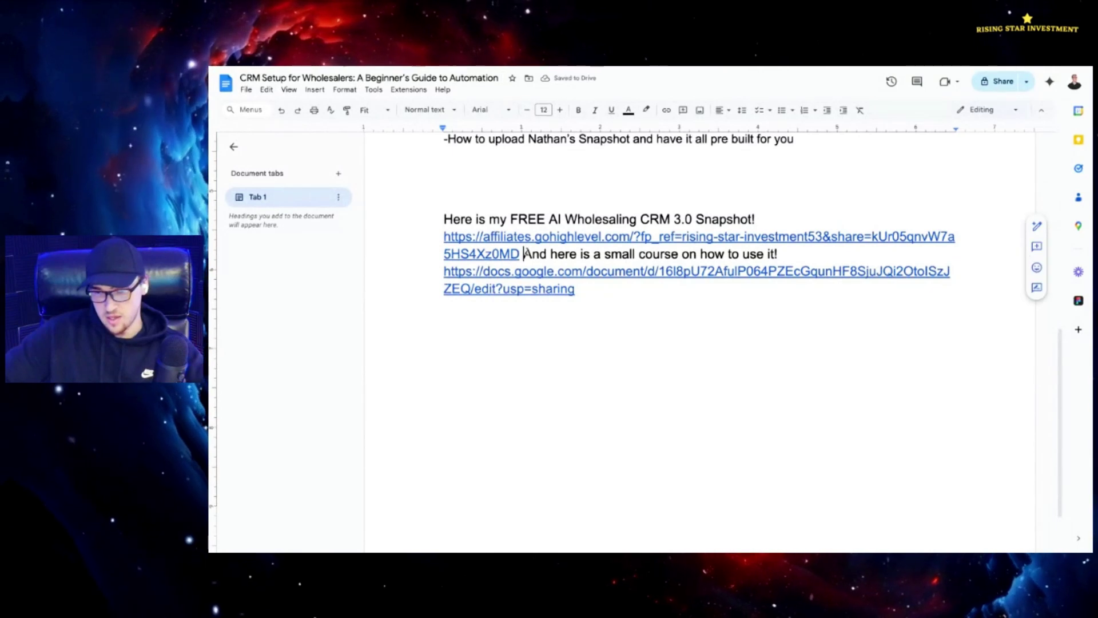
Insert a blank line before the 'And here is a small course…' sentence
{"action": "key", "text": "Return"}
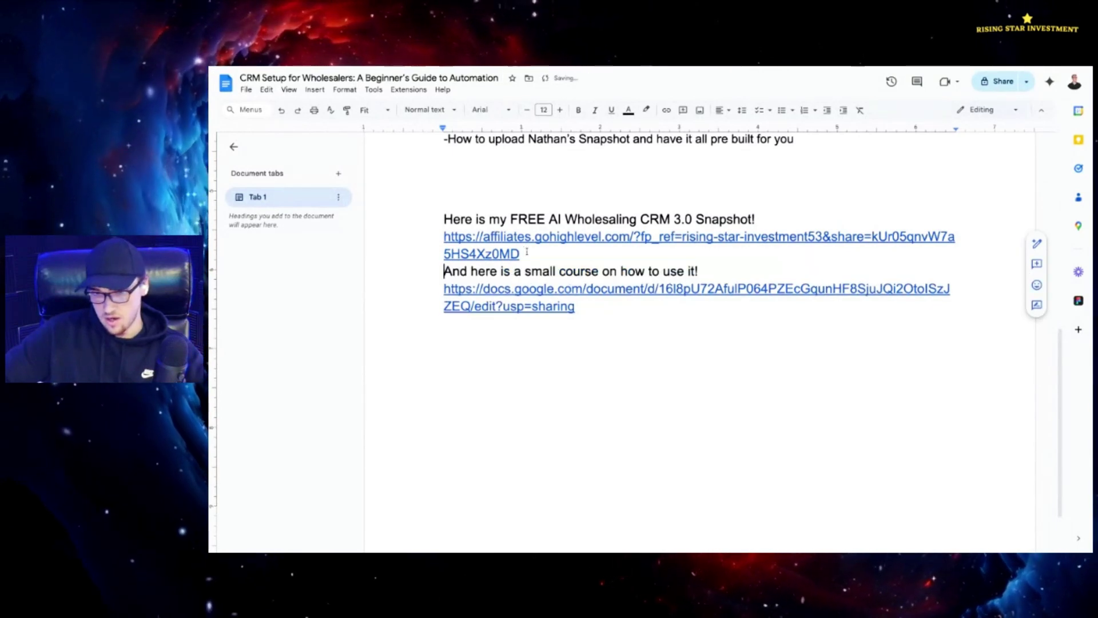
{"action": "key", "text": "Return"}
{"action": "mouse_move", "coordinate": [595, 328]}
{"action": "left_mouse_down"}
{"action": "mouse_move", "coordinate": [456, 204]}
{"action": "mouse_move", "coordinate": [458, 220]}
{"action": "left_mouse_up"}
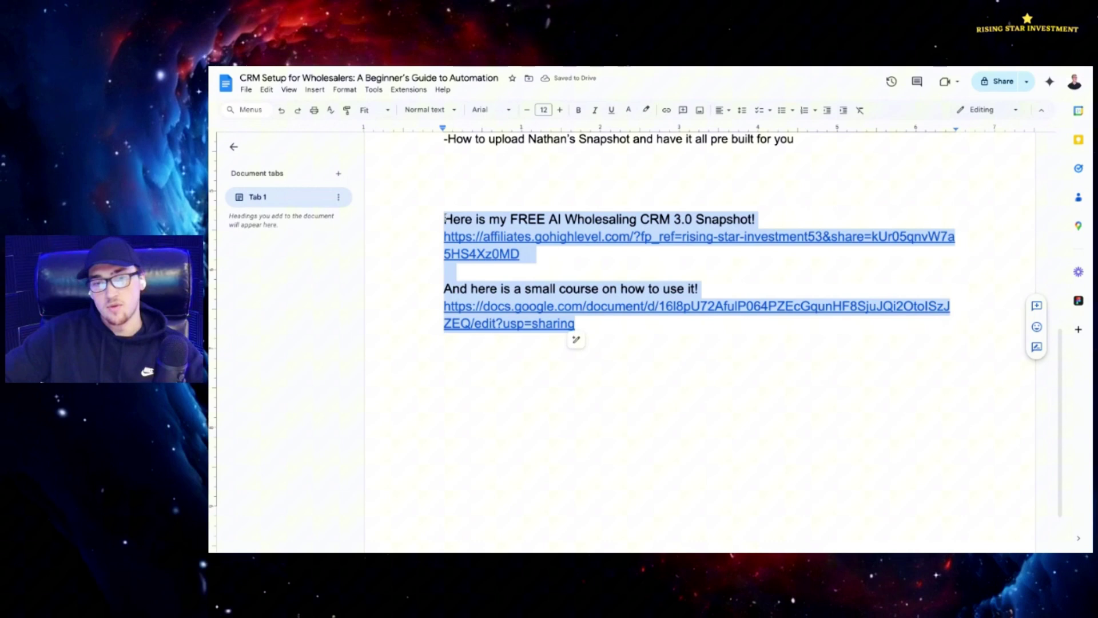
{"action": "left_click", "coordinate": [446, 218]}
Highlight the FREE AI Wholesaling CRM line, the course sentence and the snapshot affiliate link
{"action": "left_click_drag", "start_coordinate": [444, 219], "coordinate": [740, 213]}
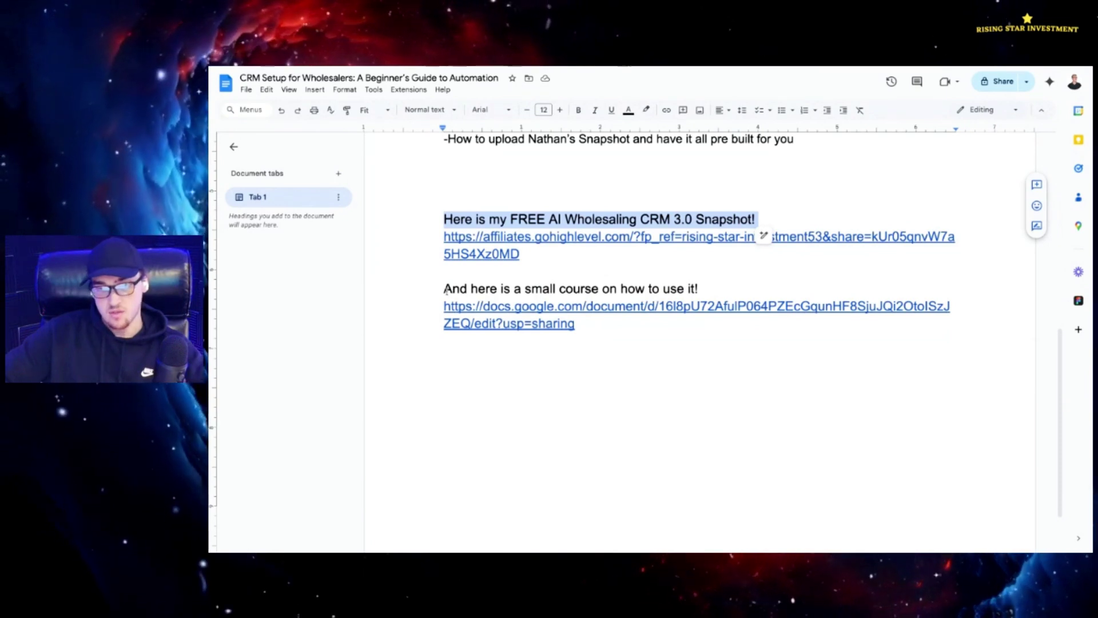
{"action": "left_click_drag", "start_coordinate": [445, 288], "coordinate": [701, 290]}
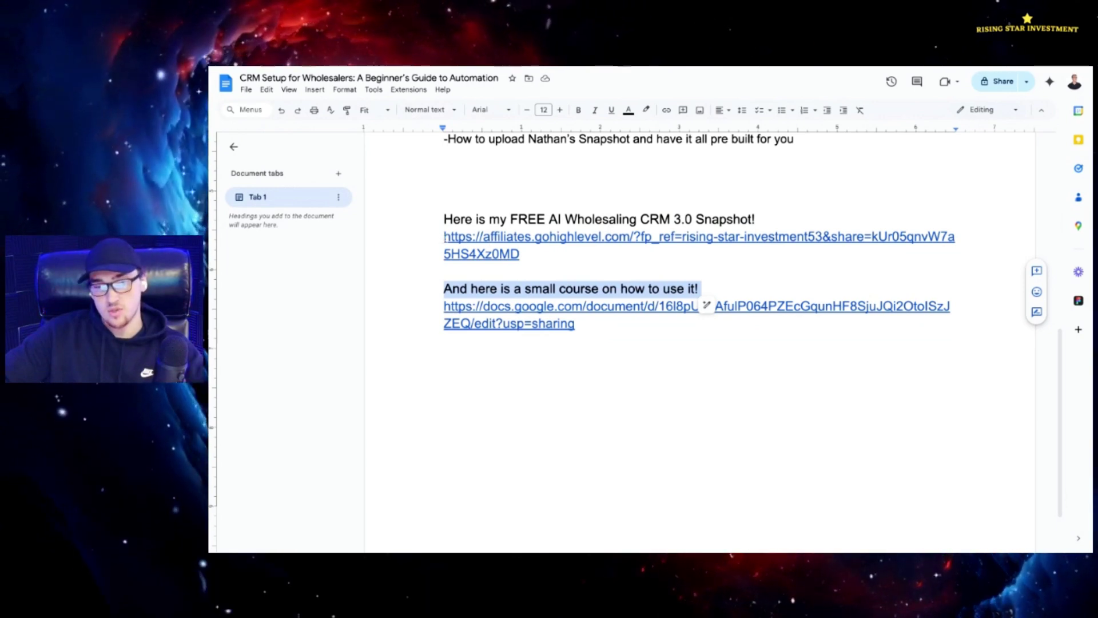
{"action": "left_click_drag", "start_coordinate": [444, 236], "coordinate": [520, 254]}
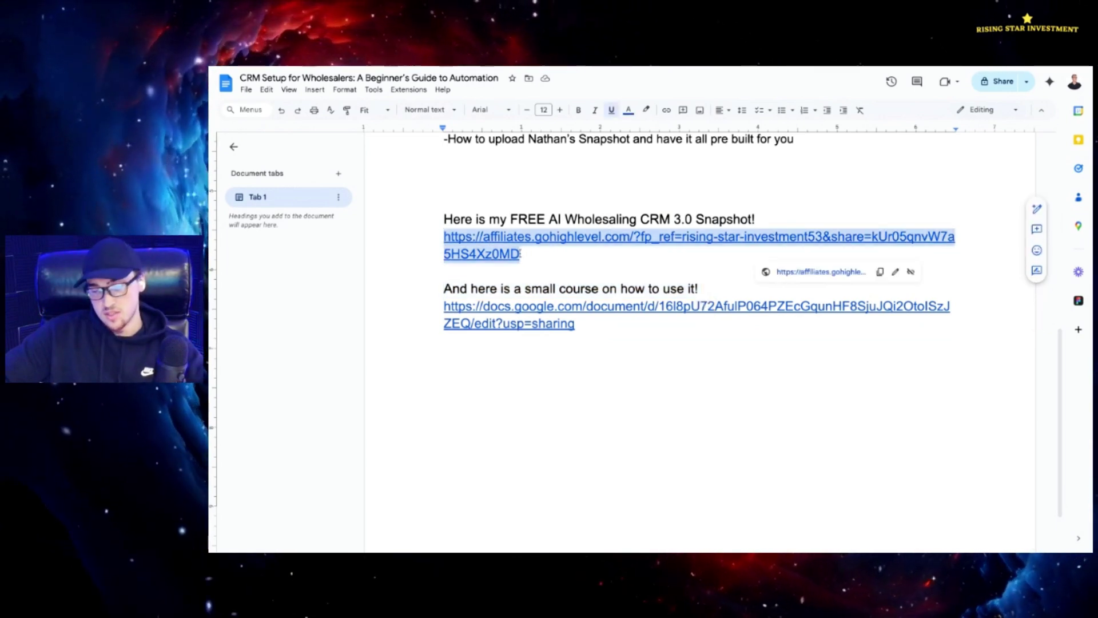
{"action": "left_click", "coordinate": [643, 199]}
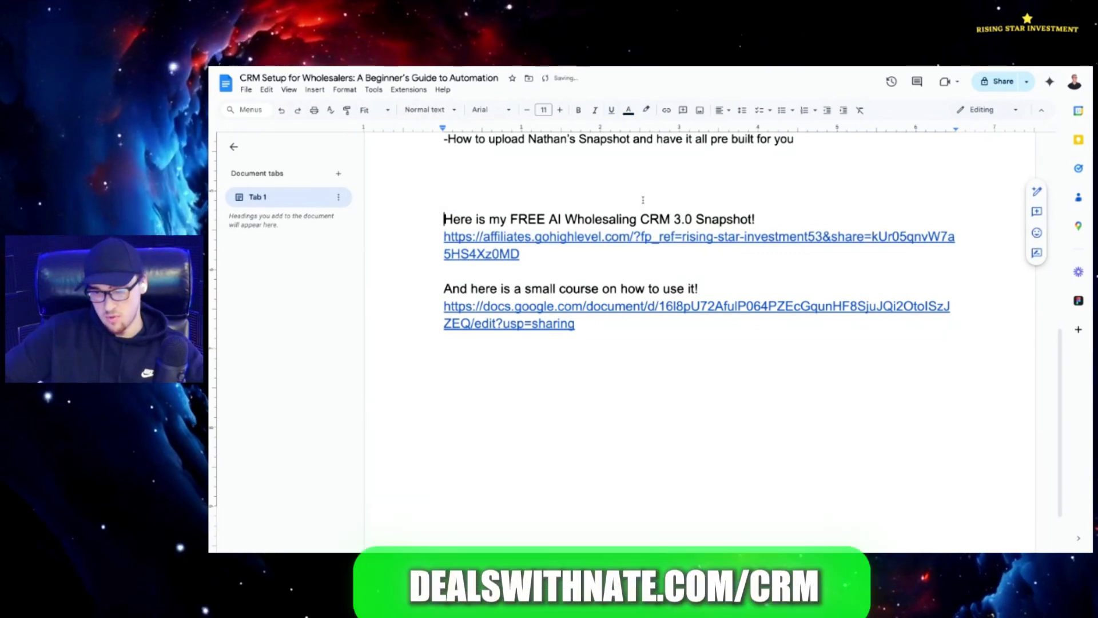
{"action": "key", "text": "ctrl+v"}
{"action": "left_click_drag", "start_coordinate": [519, 286], "coordinate": [444, 268]}
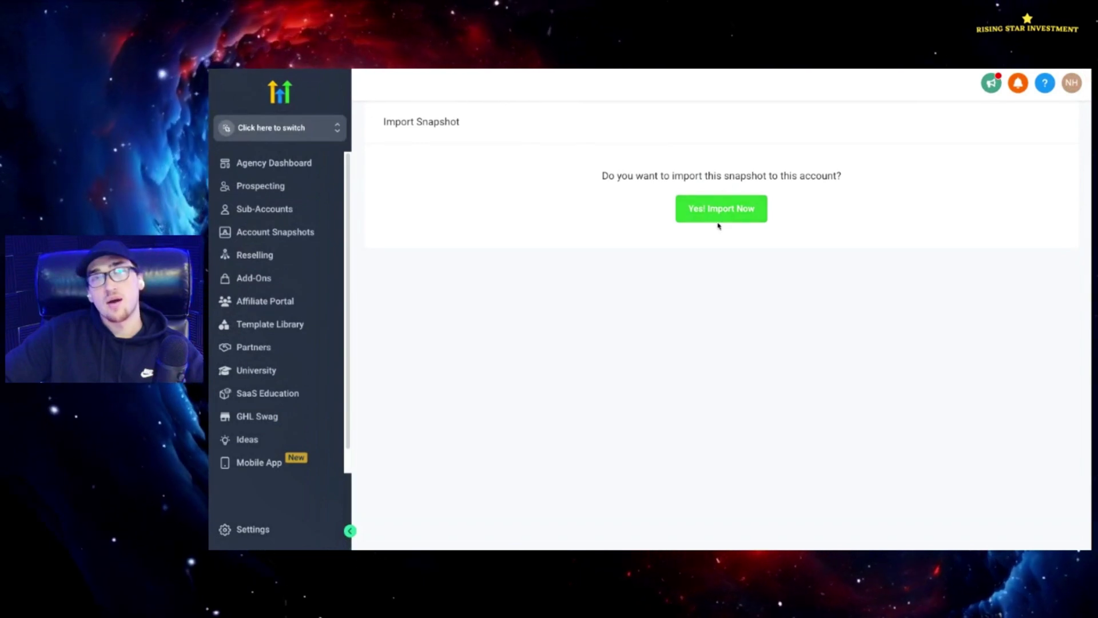
Confirm 'Yes! Import Now' for the AI Wholesale CRM 4.0 Beta snapshot, then check the sub-account switcher
{"action": "left_click", "coordinate": [722, 212]}
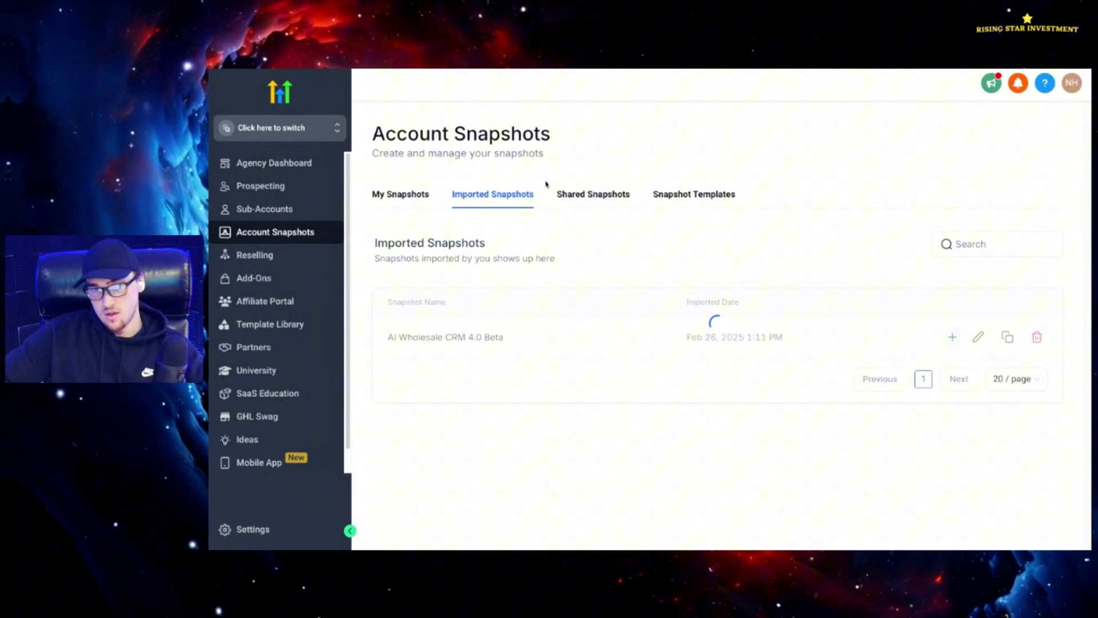
{"action": "left_click", "coordinate": [1056, 129]}
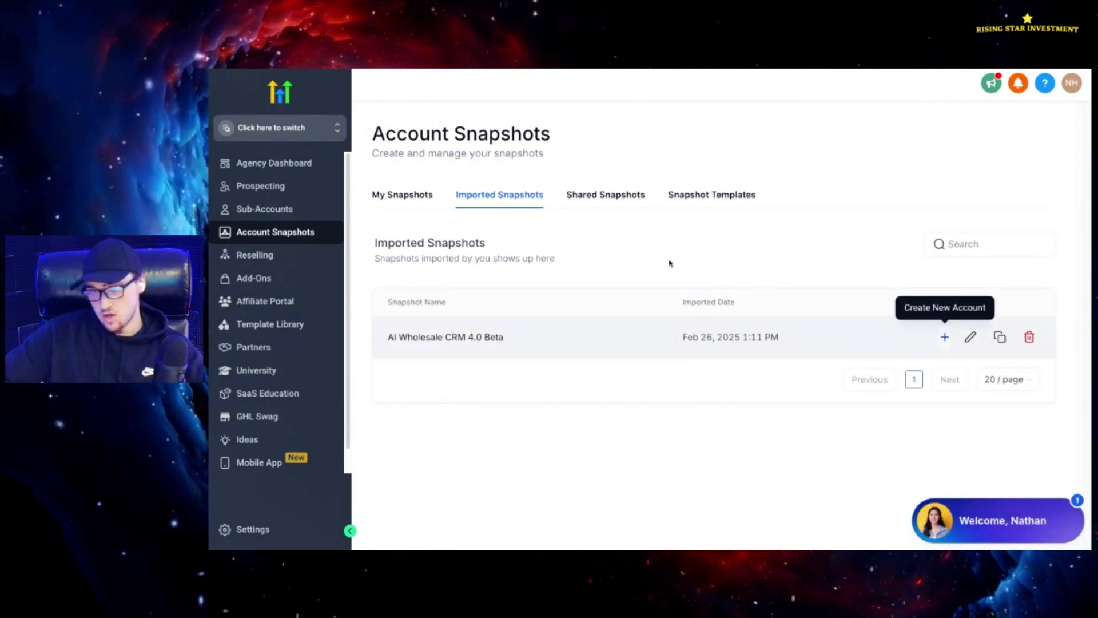
{"action": "left_click", "coordinate": [279, 127]}
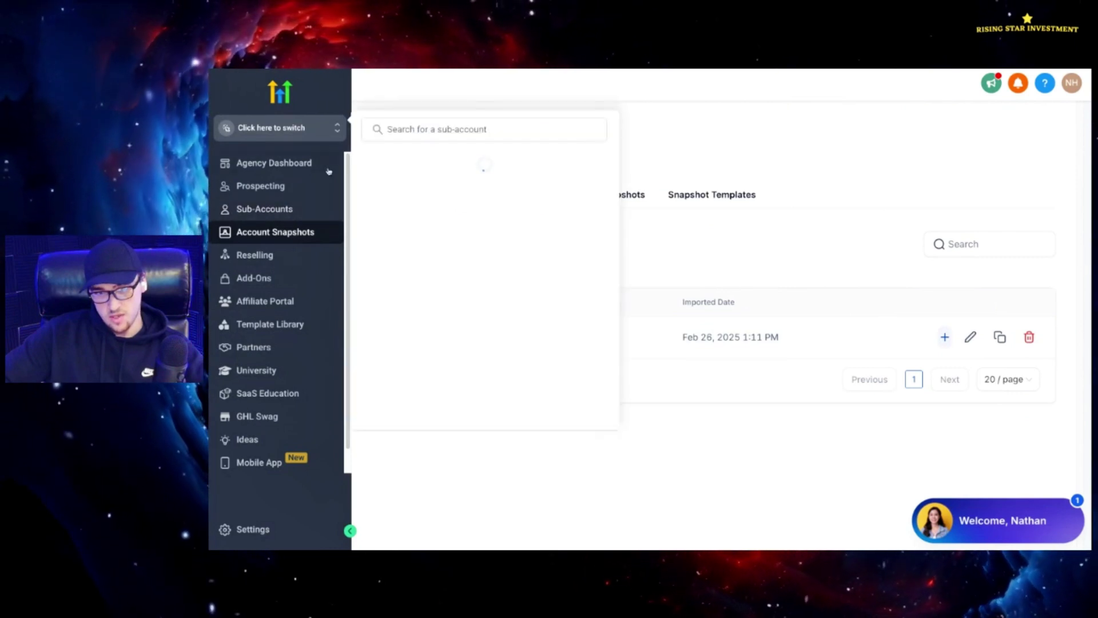
{"action": "left_click", "coordinate": [668, 241]}
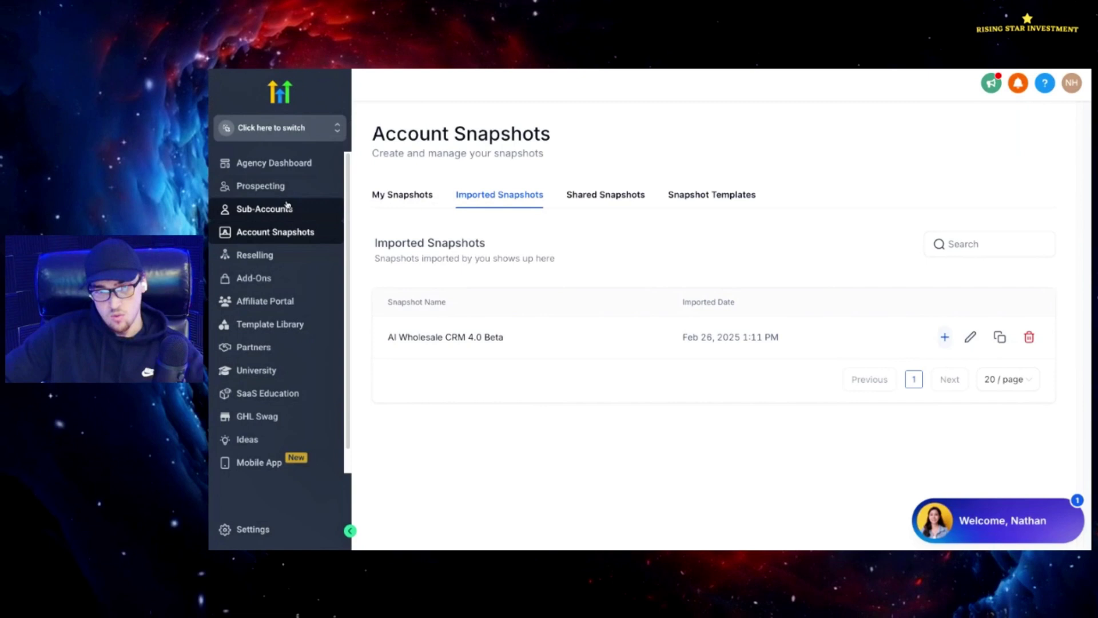
Manage the Rising Star Investment LLC client, checking Advanced Settings limits, then Basic Details
{"action": "left_click", "coordinate": [275, 210]}
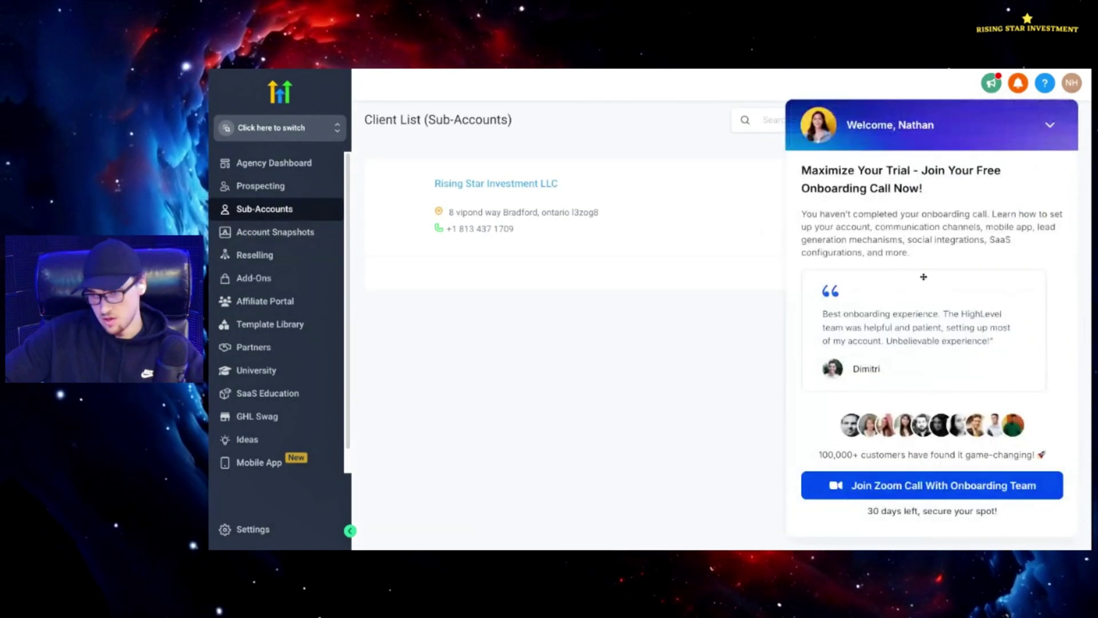
{"action": "left_click", "coordinate": [1048, 131]}
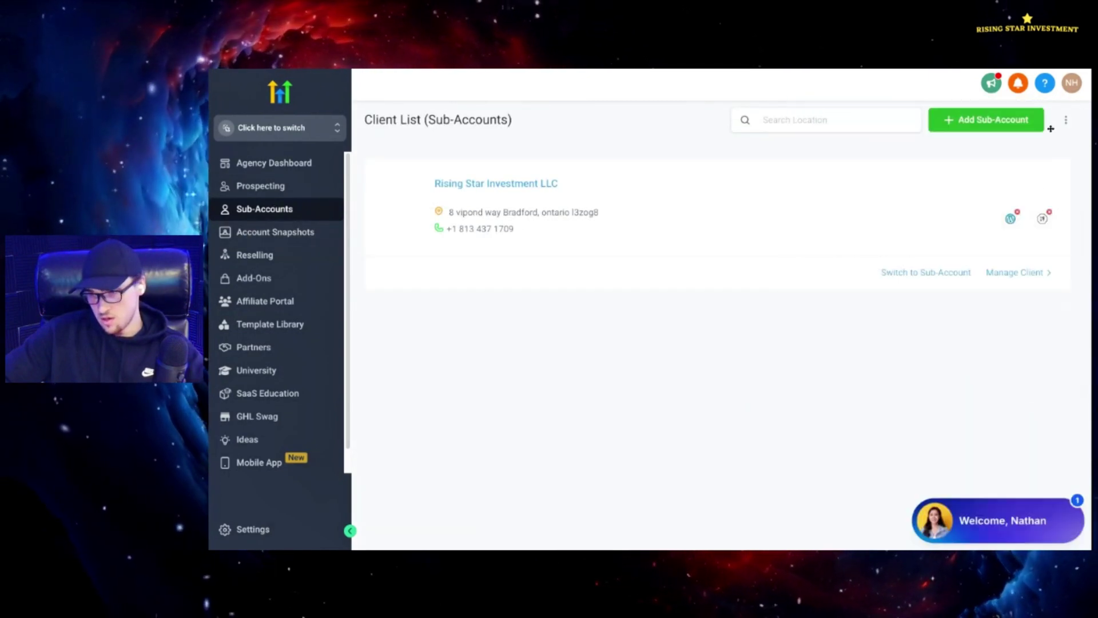
{"action": "left_click", "coordinate": [1024, 273]}
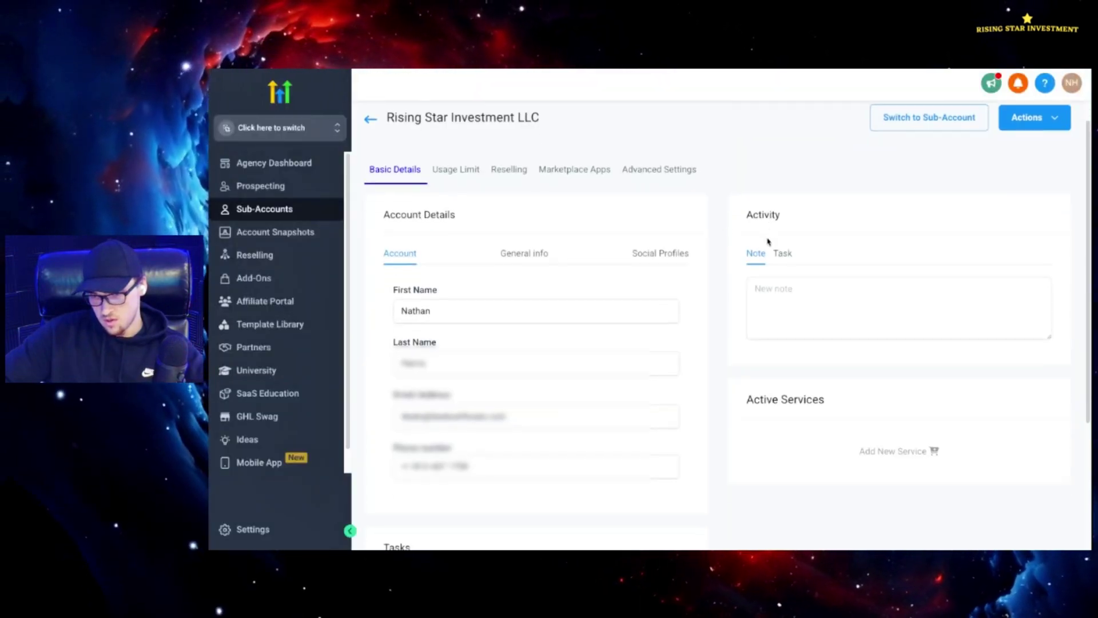
{"action": "left_click", "coordinate": [662, 186]}
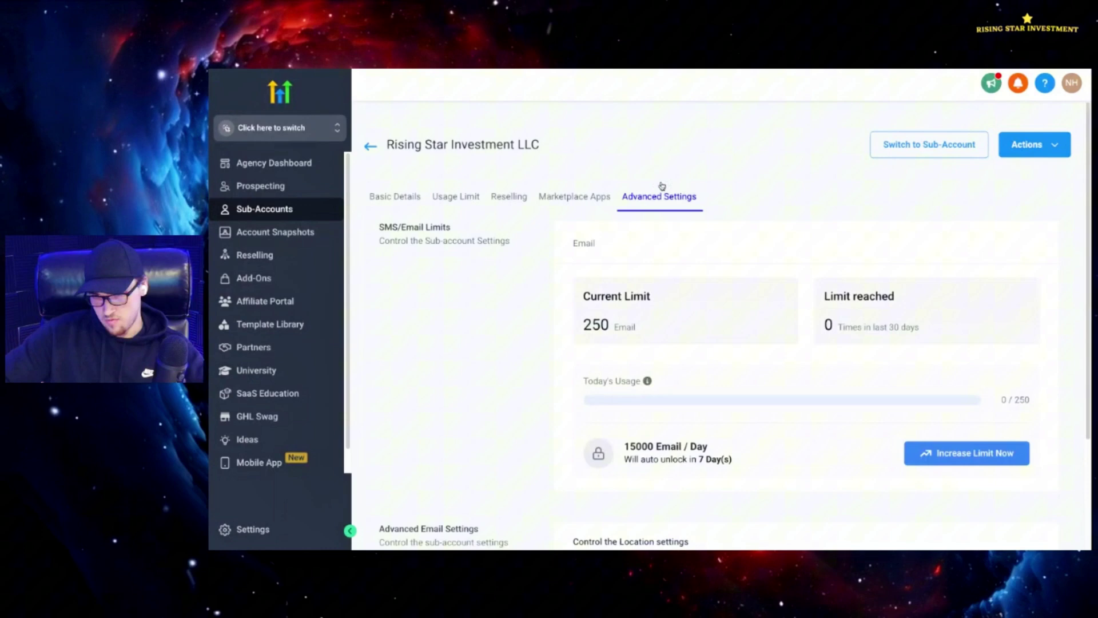
{"action": "scroll", "coordinate": [657, 240], "scroll_direction": "down", "scroll_amount": 3}
{"action": "scroll", "coordinate": [644, 243], "scroll_direction": "up", "scroll_amount": 3}
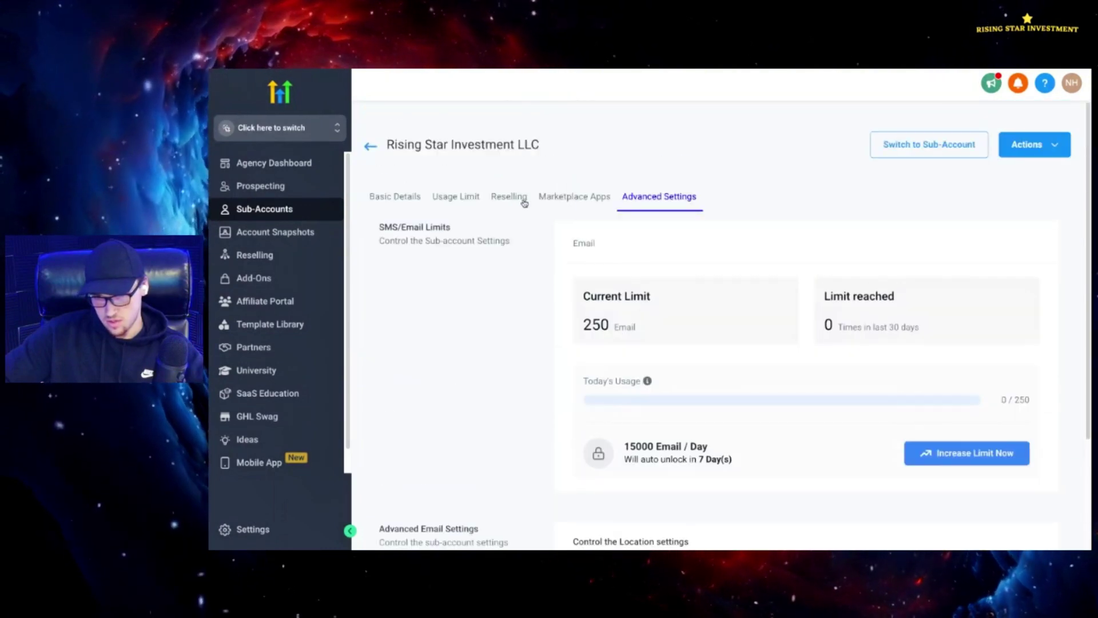
{"action": "left_click", "coordinate": [382, 197]}
{"action": "scroll", "coordinate": [514, 314], "scroll_direction": "down", "scroll_amount": 4}
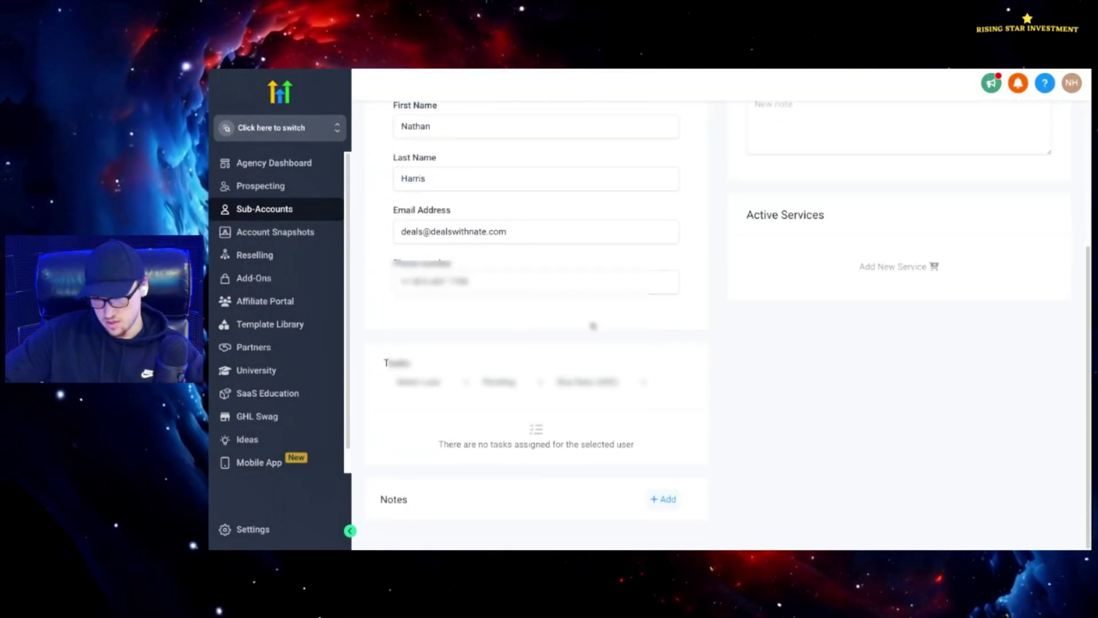
Start Load Snapshot from the Rising Star Investment LLC client's Actions menu
{"action": "scroll", "coordinate": [629, 320], "scroll_direction": "up", "scroll_amount": 4}
{"action": "left_click", "coordinate": [1029, 144]}
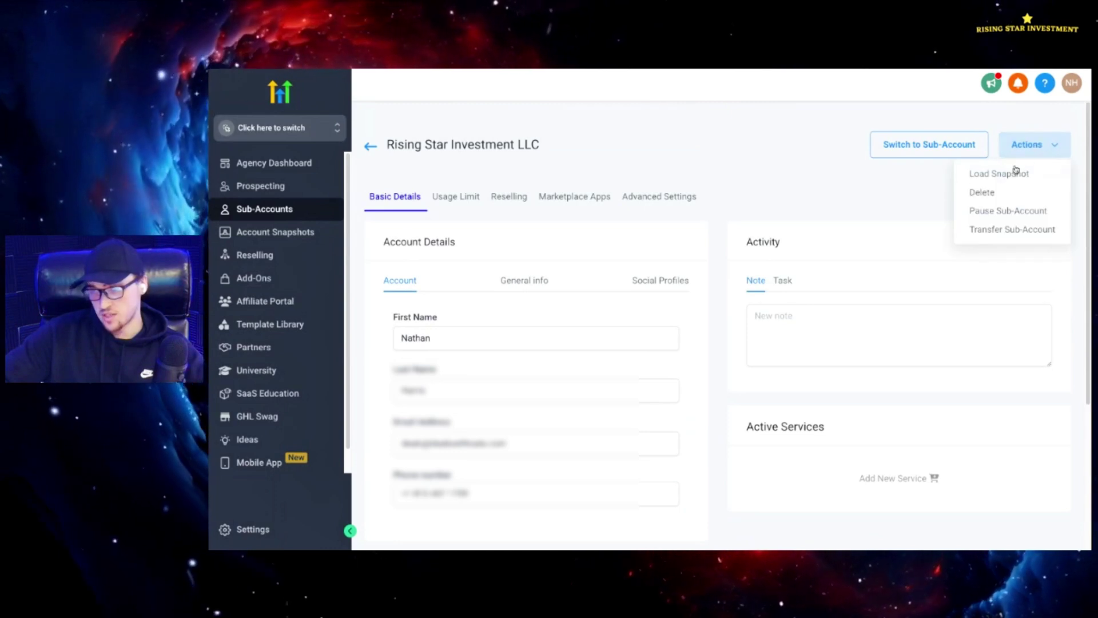
{"action": "left_click", "coordinate": [1030, 146]}
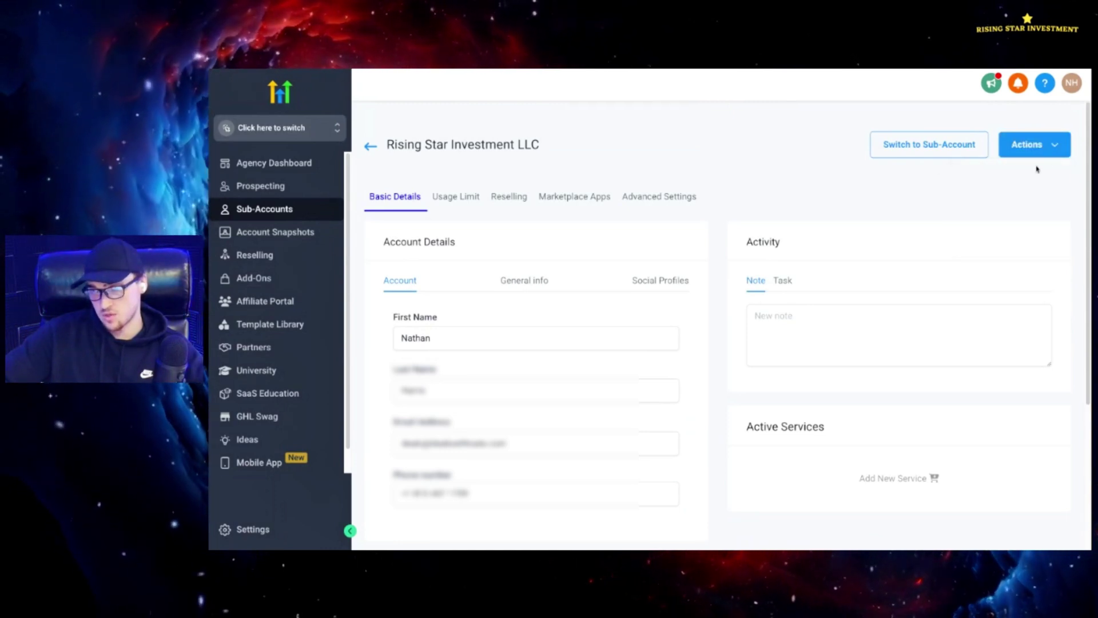
{"action": "left_click", "coordinate": [1024, 139]}
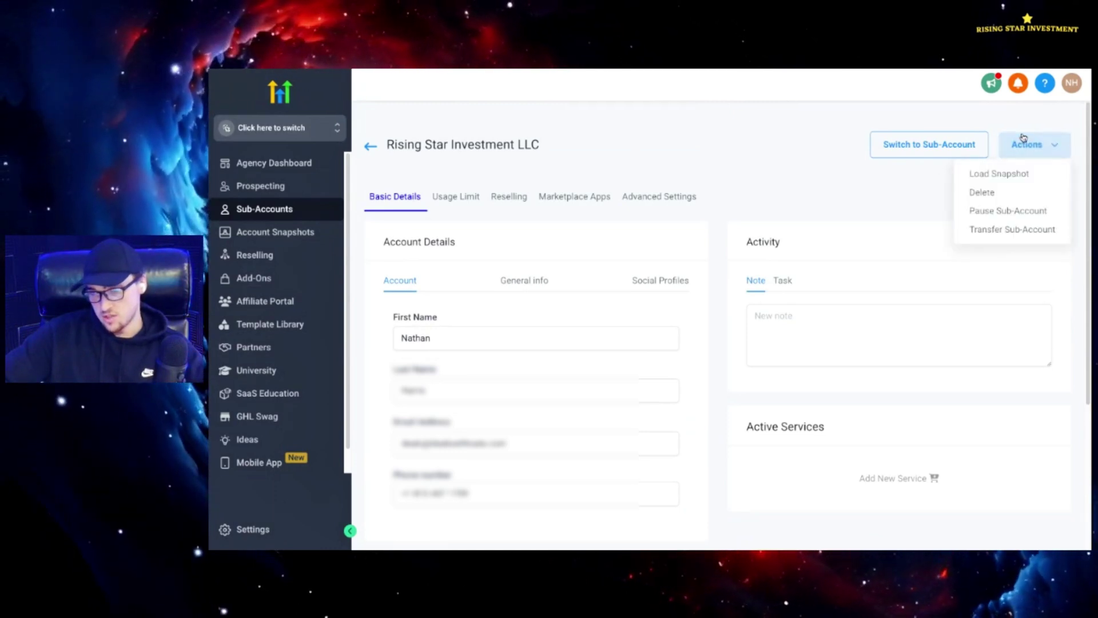
{"action": "left_click", "coordinate": [1000, 174]}
Push all AI Wholesale CRM 4.0 Beta snapshot assets, keeping Skip All, and proceed
{"action": "left_click", "coordinate": [684, 277]}
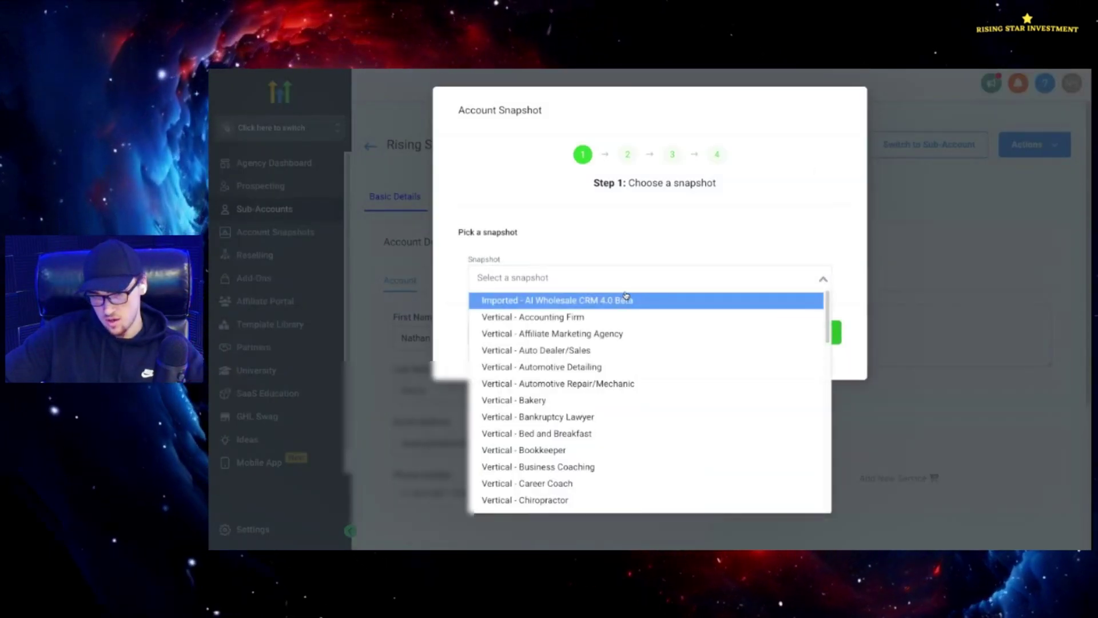
{"action": "scroll", "coordinate": [657, 408], "scroll_direction": "down", "scroll_amount": 1}
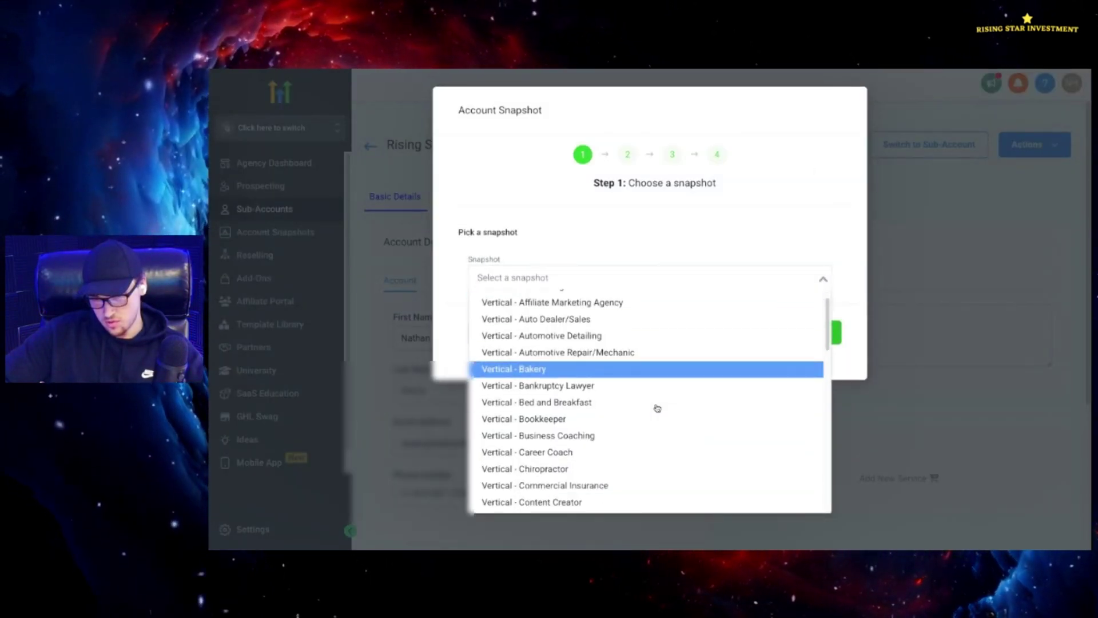
{"action": "scroll", "coordinate": [657, 407], "scroll_direction": "down", "scroll_amount": 10}
{"action": "scroll", "coordinate": [657, 408], "scroll_direction": "down", "scroll_amount": 2}
{"action": "scroll", "coordinate": [657, 407], "scroll_direction": "up", "scroll_amount": 10}
{"action": "scroll", "coordinate": [657, 407], "scroll_direction": "up", "scroll_amount": 5}
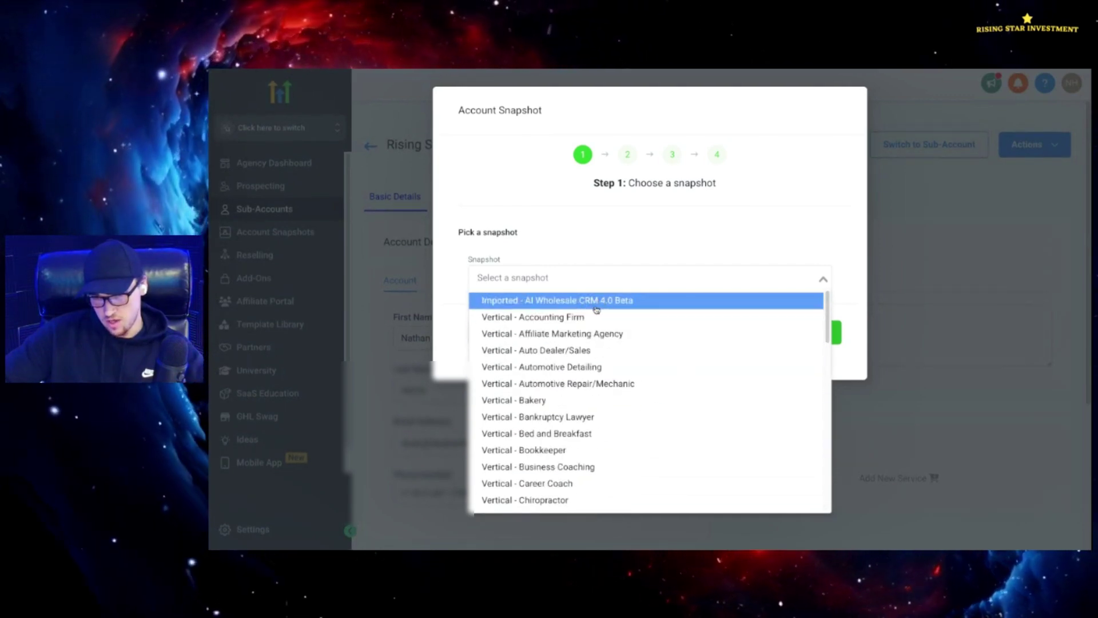
{"action": "left_click", "coordinate": [626, 301]}
{"action": "left_click", "coordinate": [806, 332]}
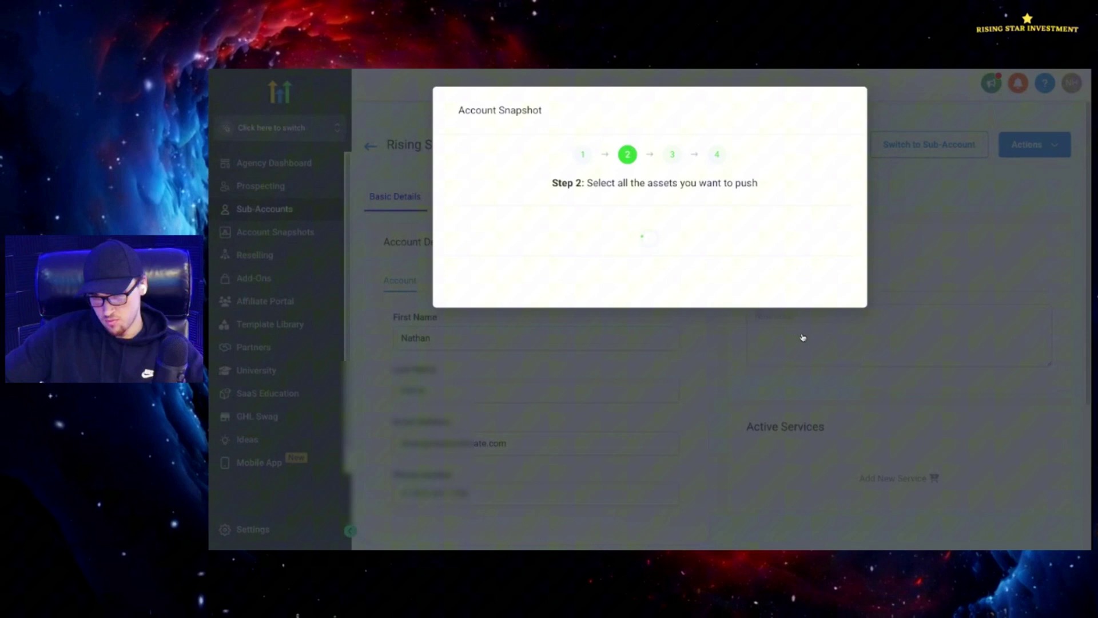
{"action": "scroll", "coordinate": [767, 360], "scroll_direction": "down", "scroll_amount": 3}
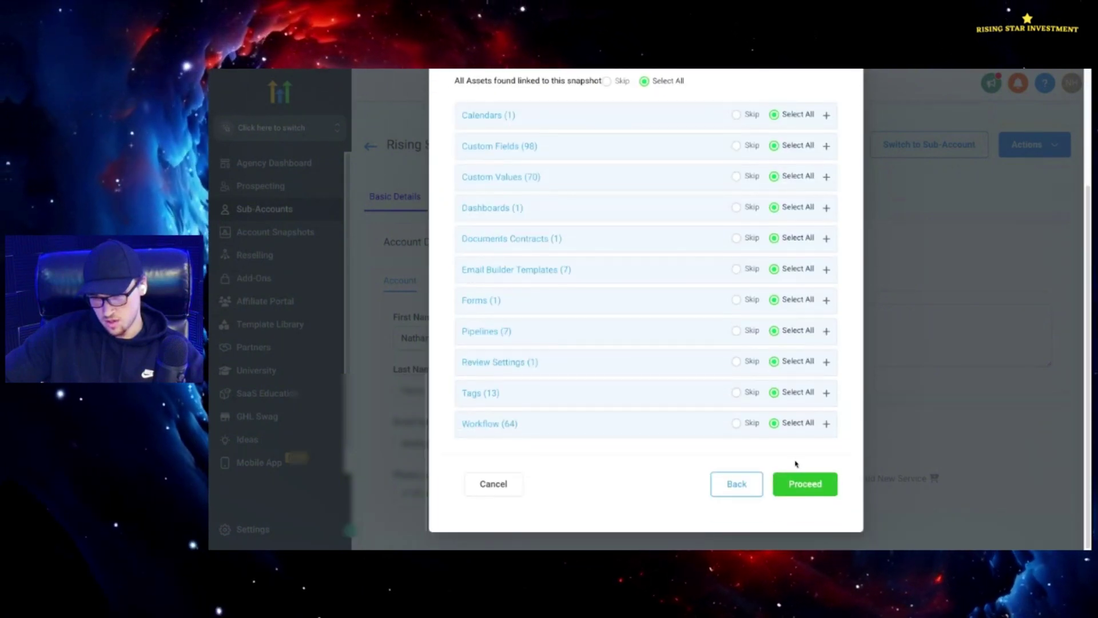
{"action": "left_click", "coordinate": [797, 480]}
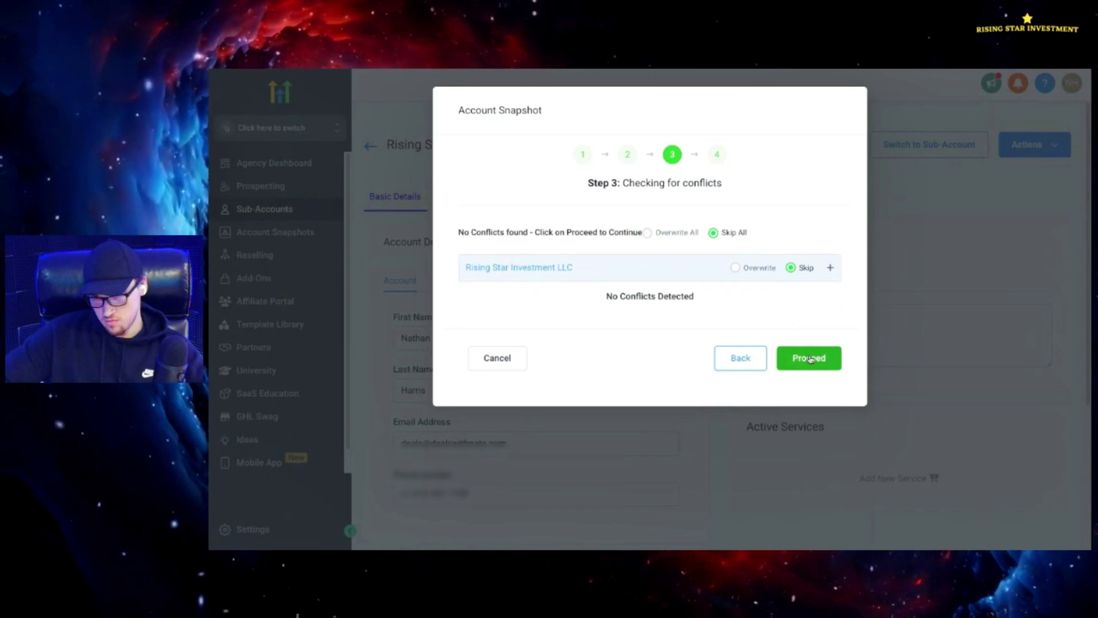
{"action": "left_click", "coordinate": [810, 359]}
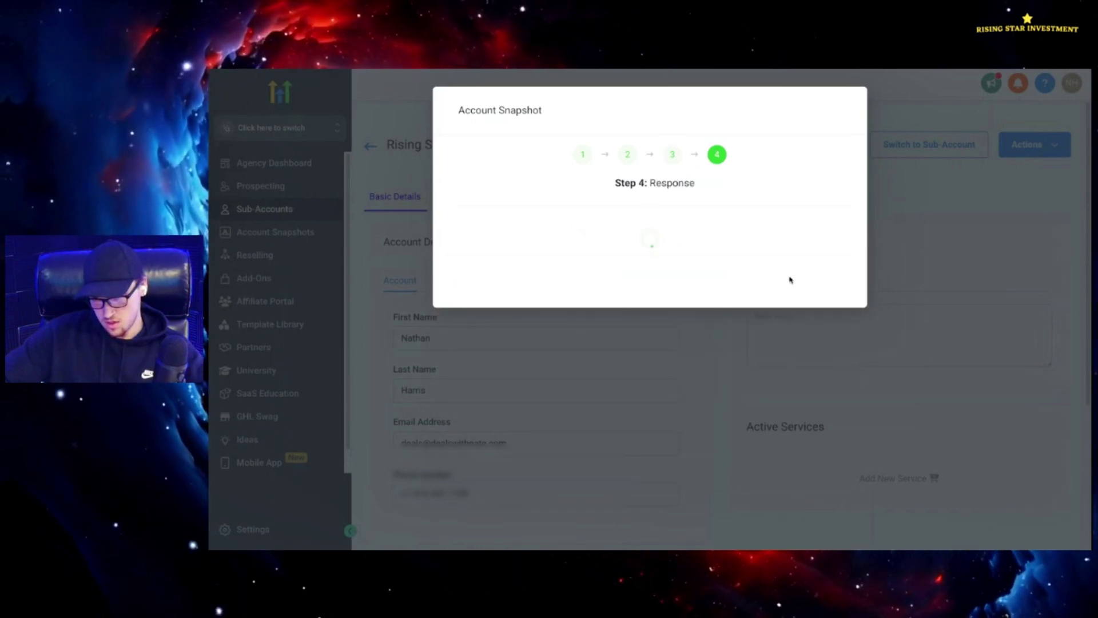
Close the finished import and enter the Rising Star Investment sub-account, dismissing the contact tutorial
{"action": "left_click", "coordinate": [816, 286]}
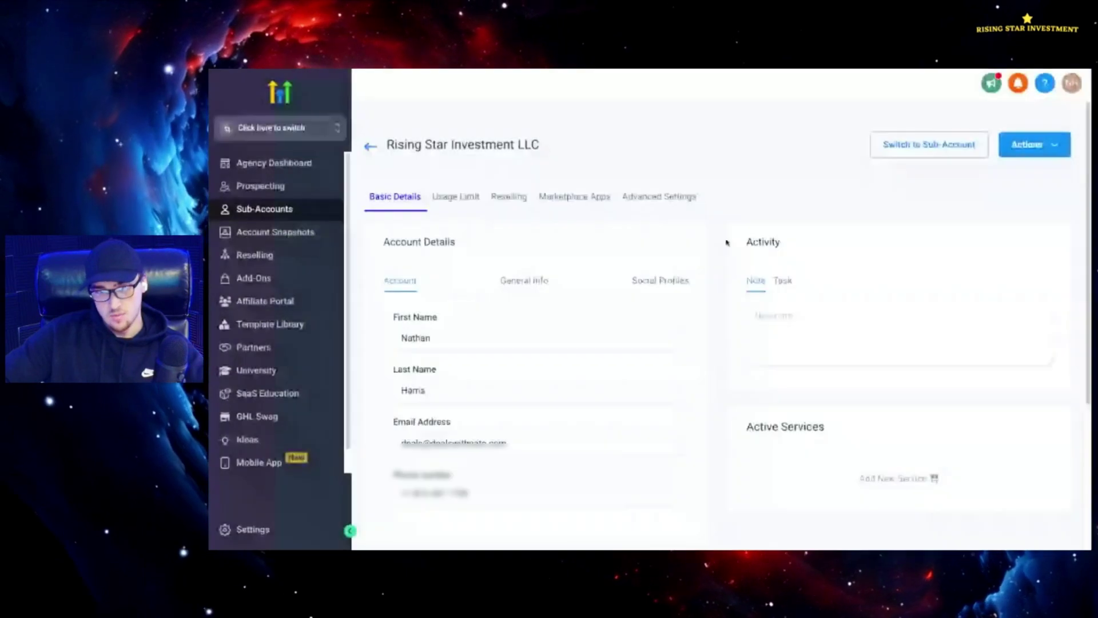
{"action": "left_click", "coordinate": [326, 137]}
{"action": "left_click", "coordinate": [435, 161]}
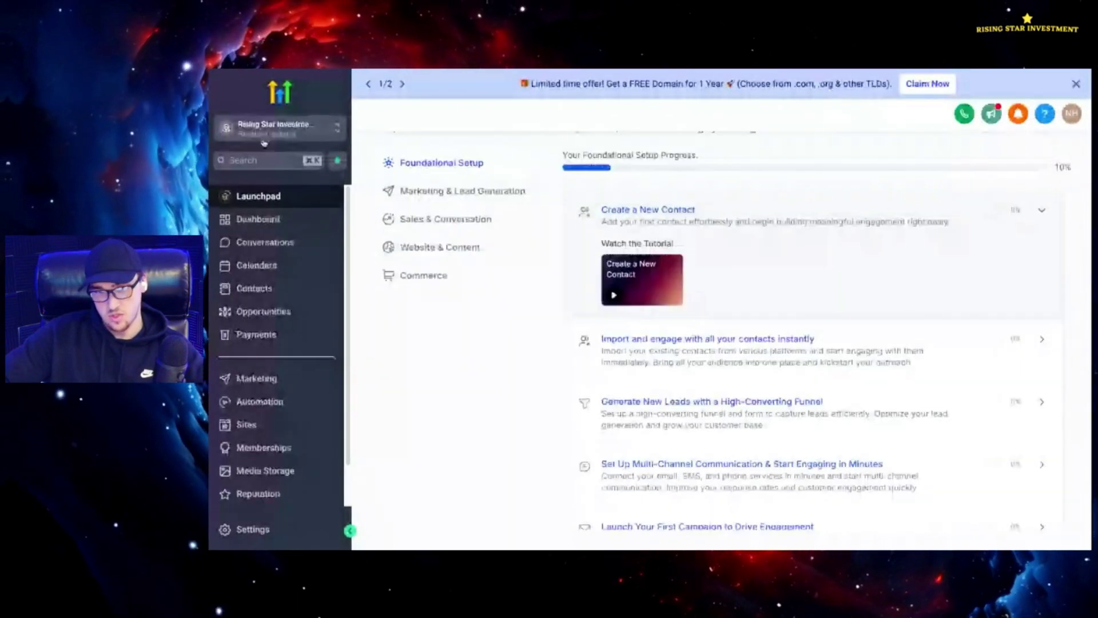
{"action": "left_click", "coordinate": [281, 127]}
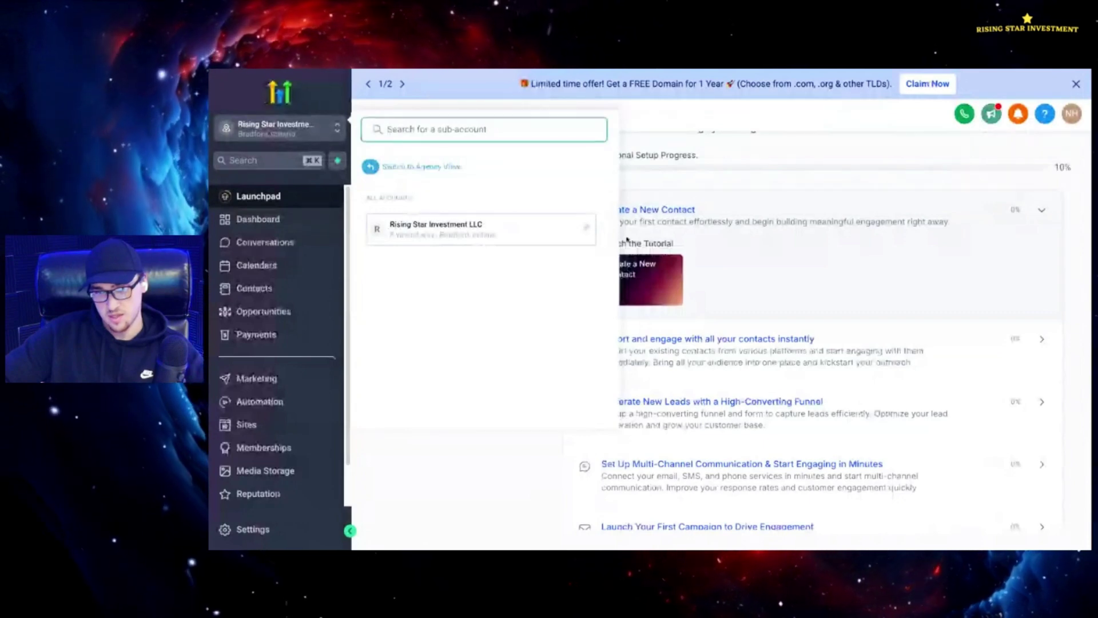
{"action": "left_click", "coordinate": [652, 279]}
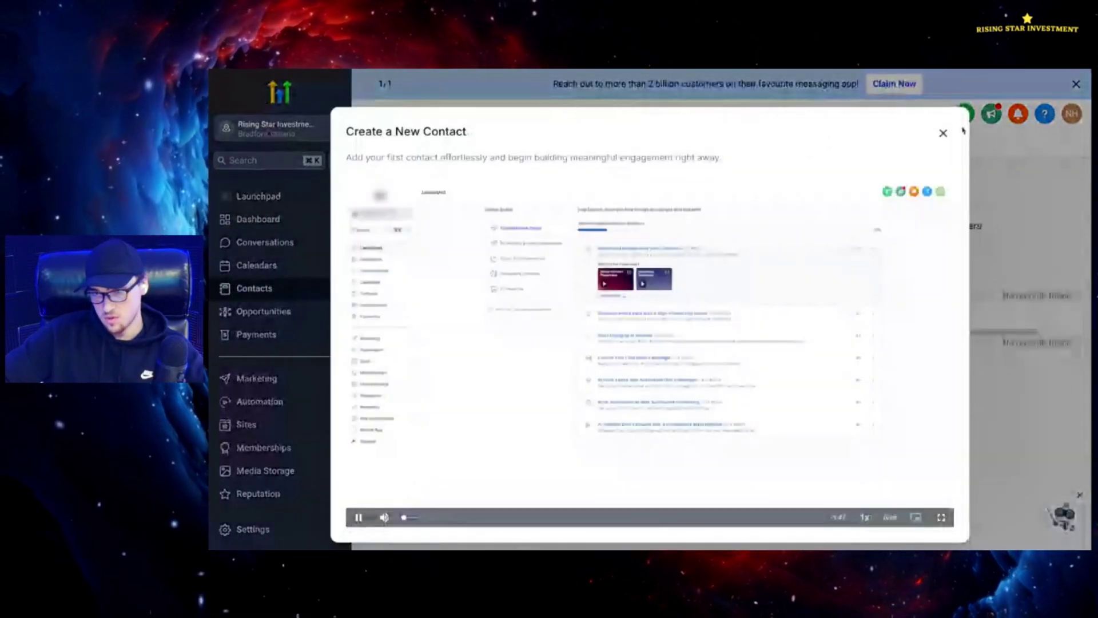
{"action": "left_click", "coordinate": [940, 133]}
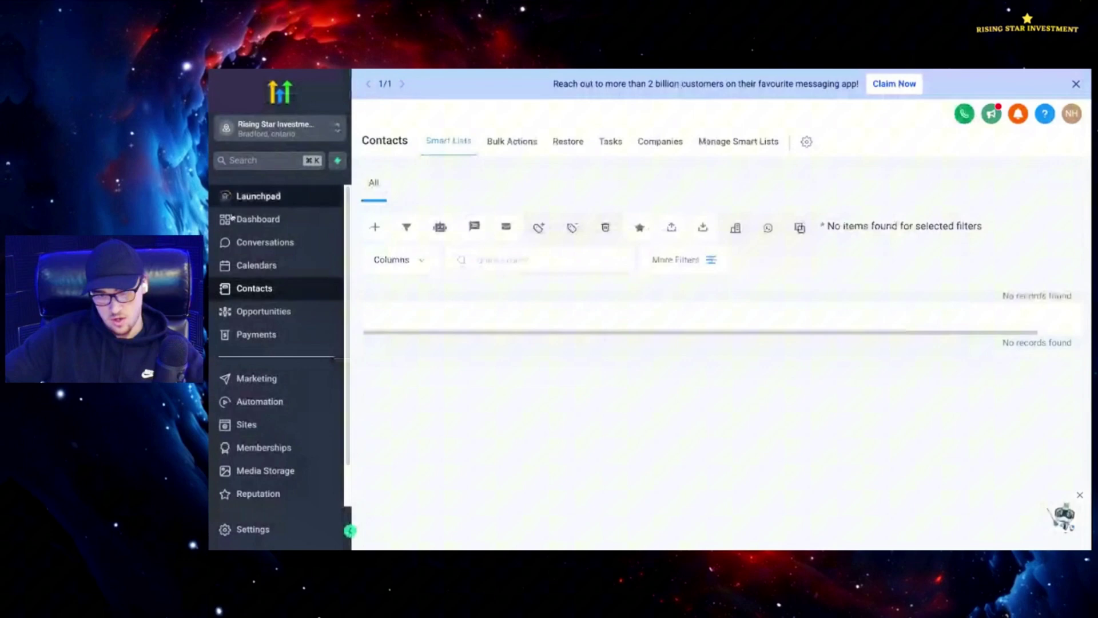
View the sub-account's Automation workflows, dismiss the banner, and reload the page
{"action": "left_click", "coordinate": [266, 227]}
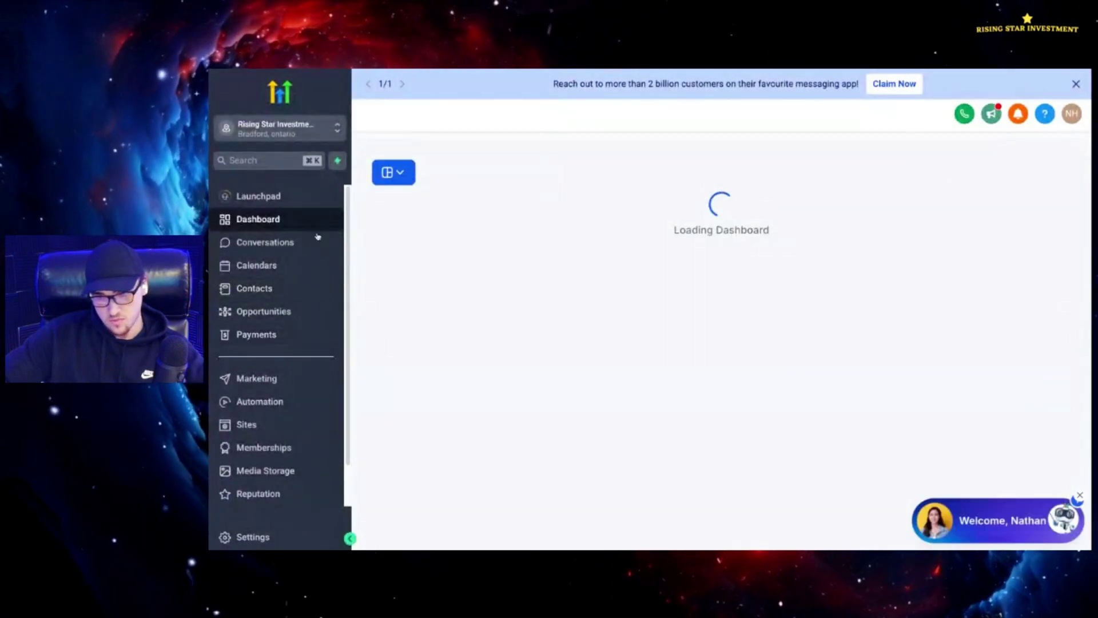
{"action": "left_click", "coordinate": [260, 401]}
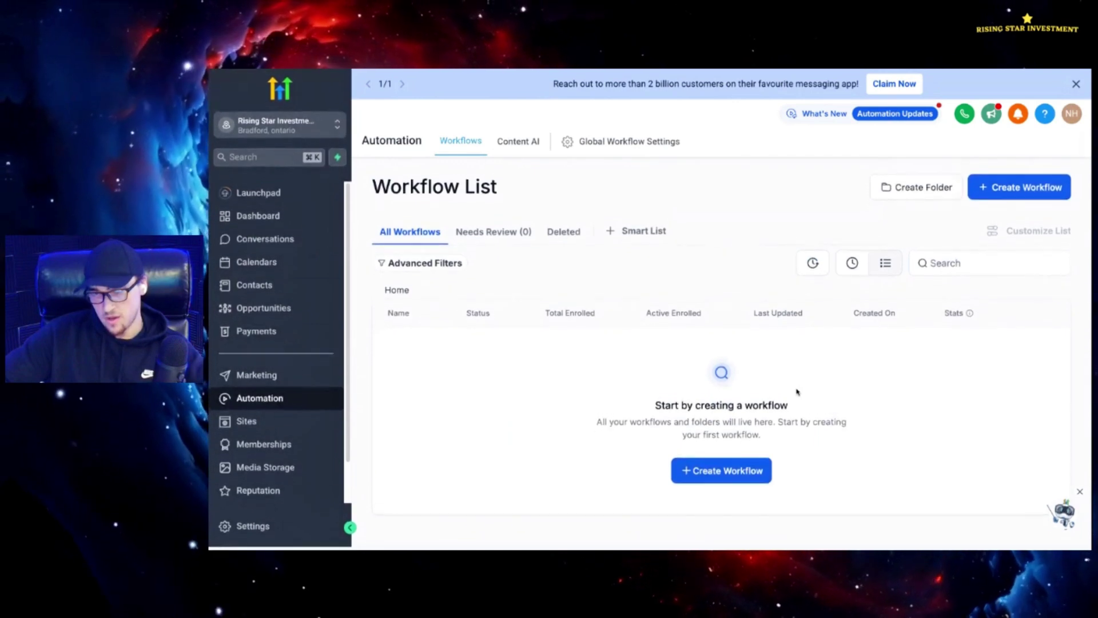
{"action": "left_click", "coordinate": [1077, 84]}
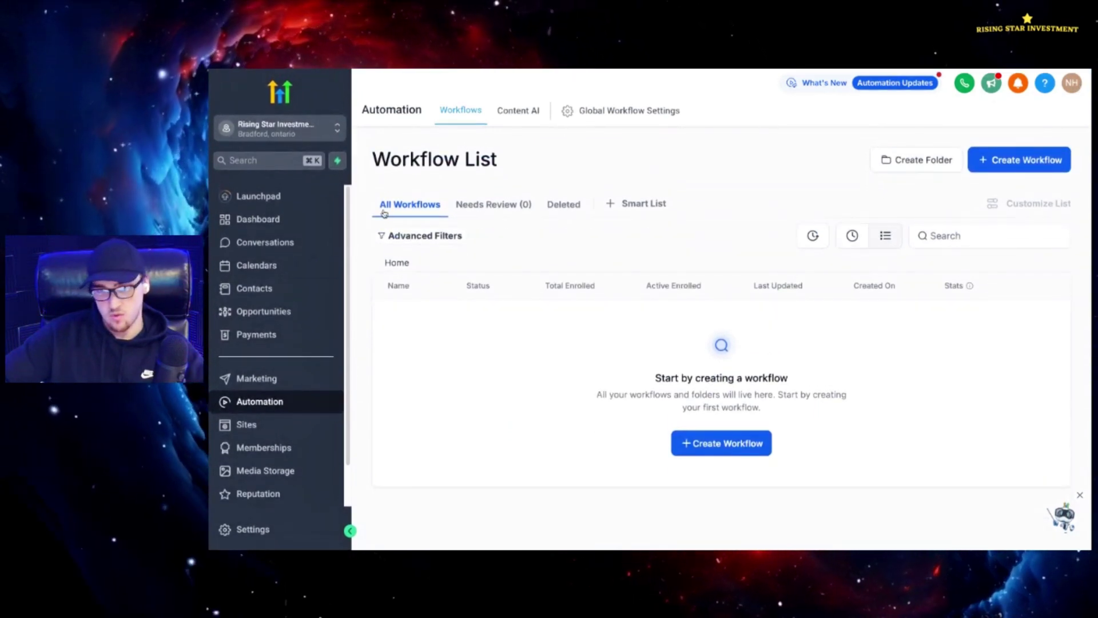
{"action": "key", "text": "F5"}
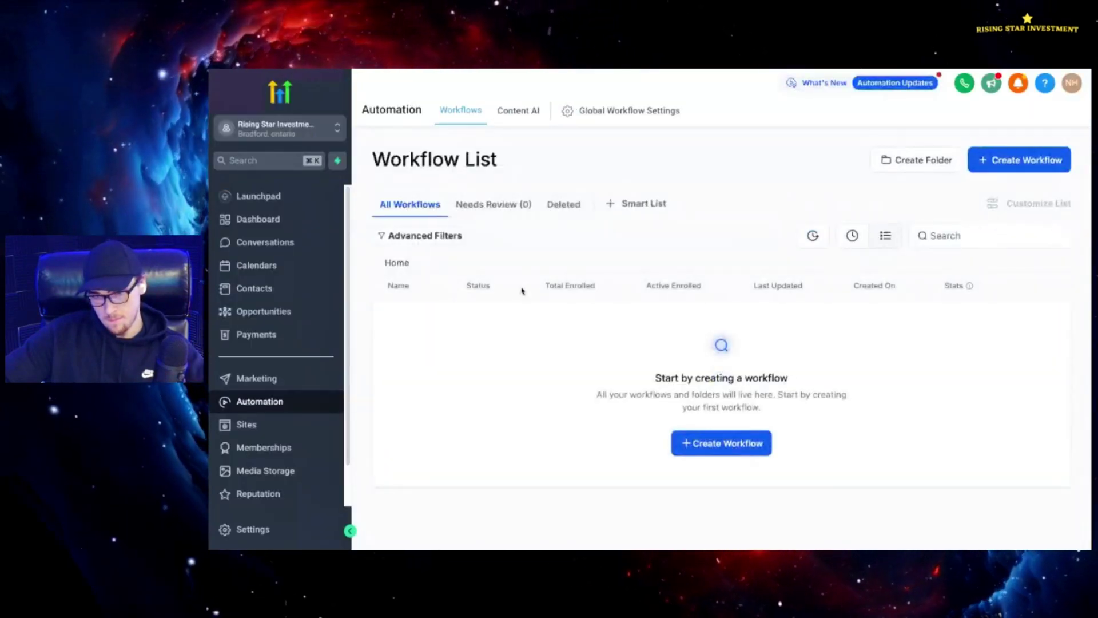
Return to Agency View and open Manage Client for Rising Star Investment LLC
{"action": "left_click", "coordinate": [299, 133]}
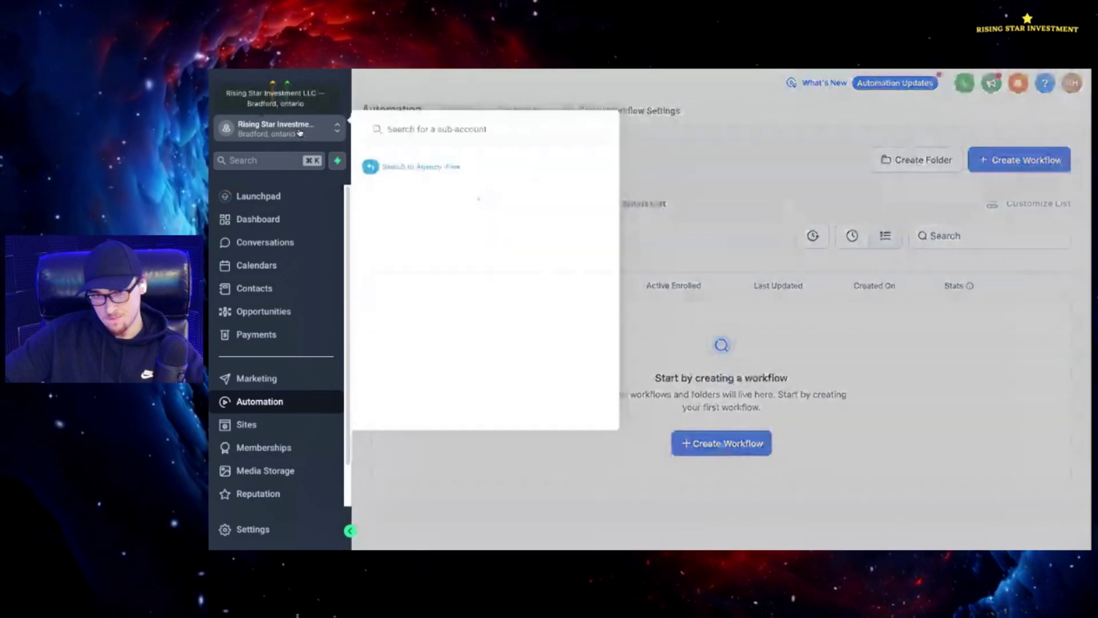
{"action": "left_click", "coordinate": [406, 169]}
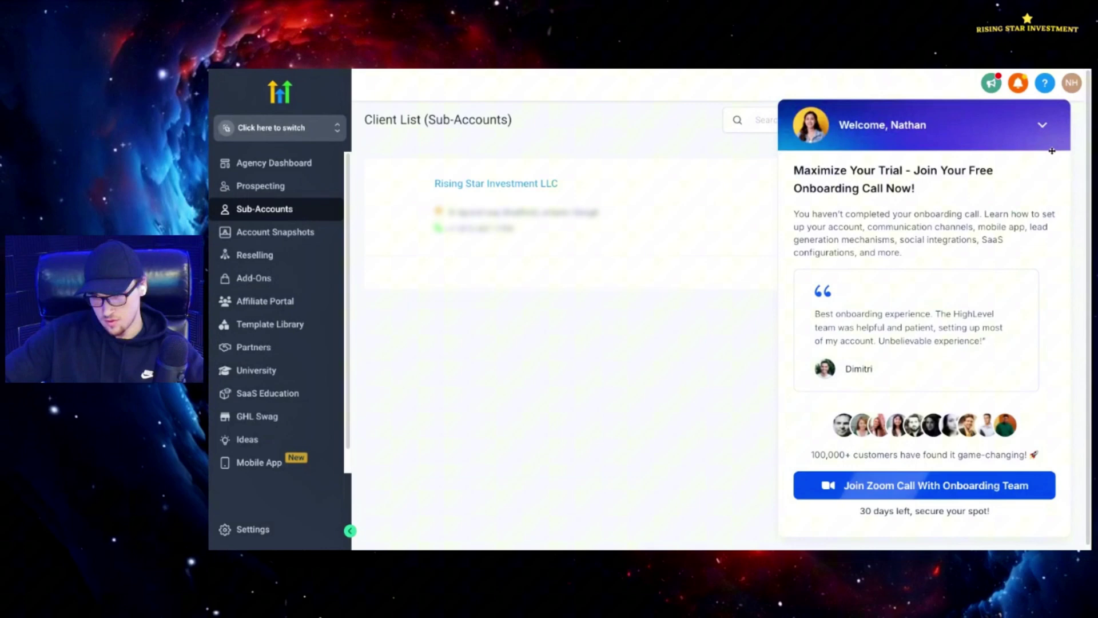
{"action": "left_click", "coordinate": [1041, 120]}
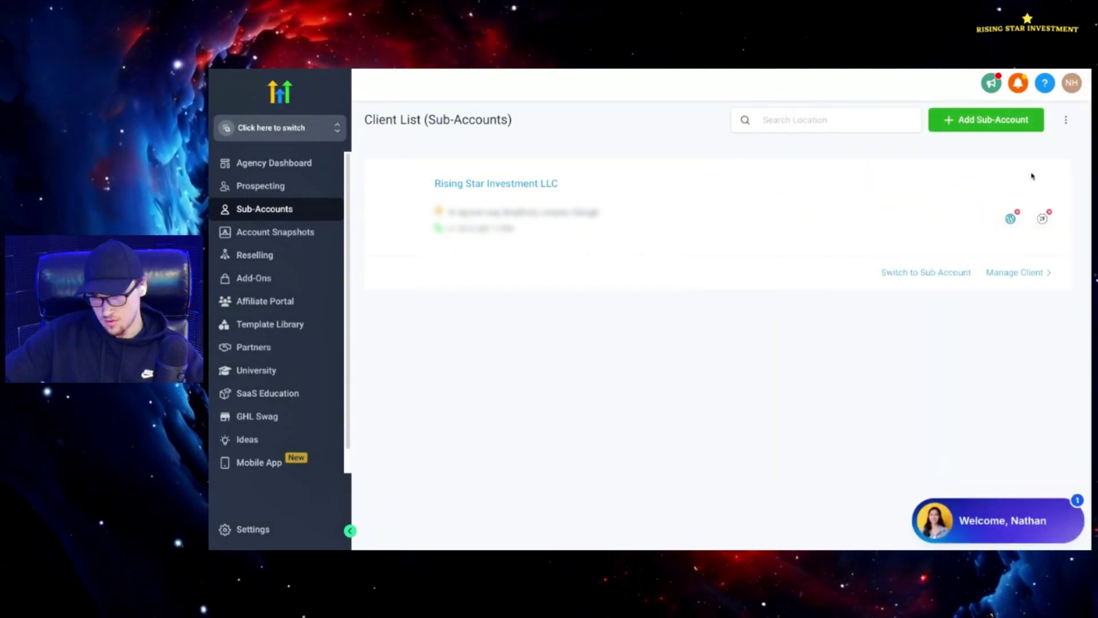
{"action": "left_click", "coordinate": [1032, 274]}
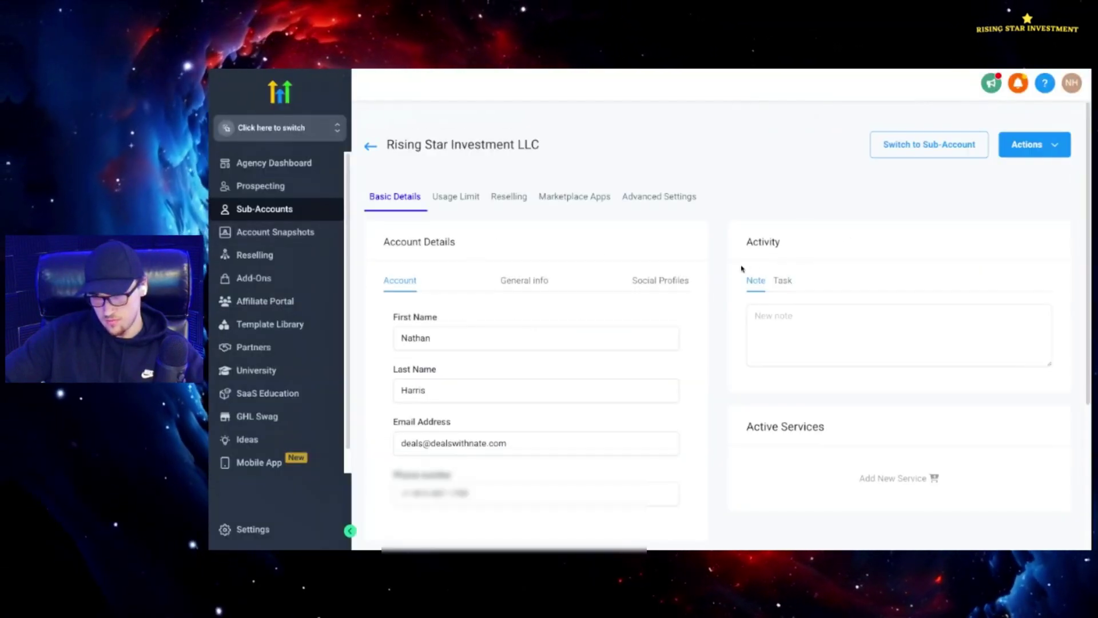
Open Actions > Load Snapshot, cancel it, and switch back into the Rising Star Investment sub-account
{"action": "left_click", "coordinate": [1015, 152]}
{"action": "left_click", "coordinate": [1010, 175]}
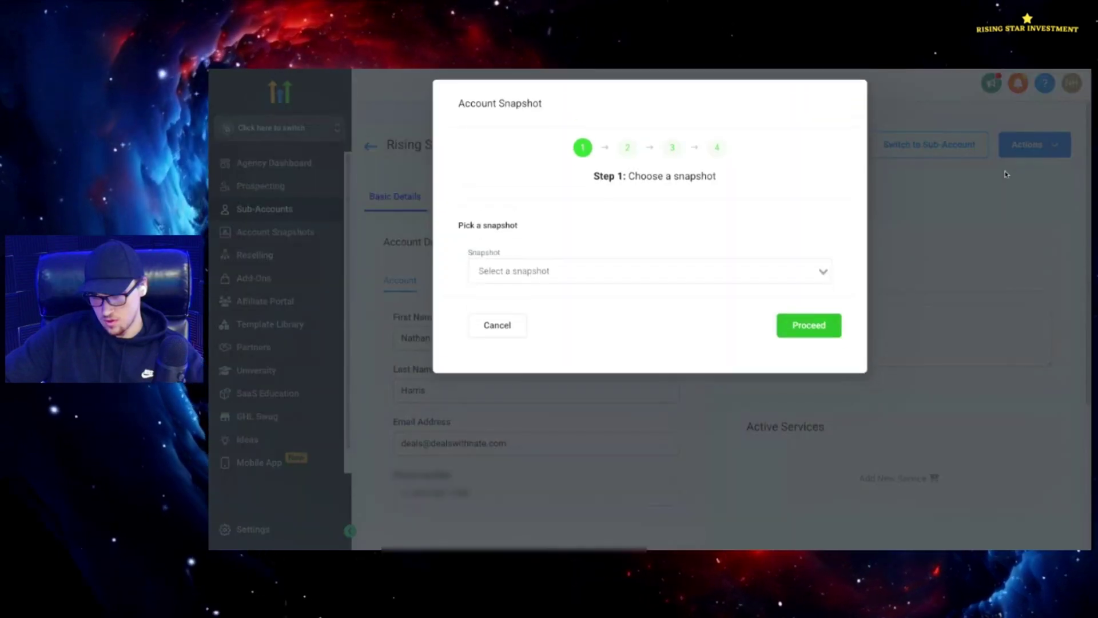
{"action": "left_click", "coordinate": [929, 162]}
{"action": "left_click", "coordinate": [275, 128]}
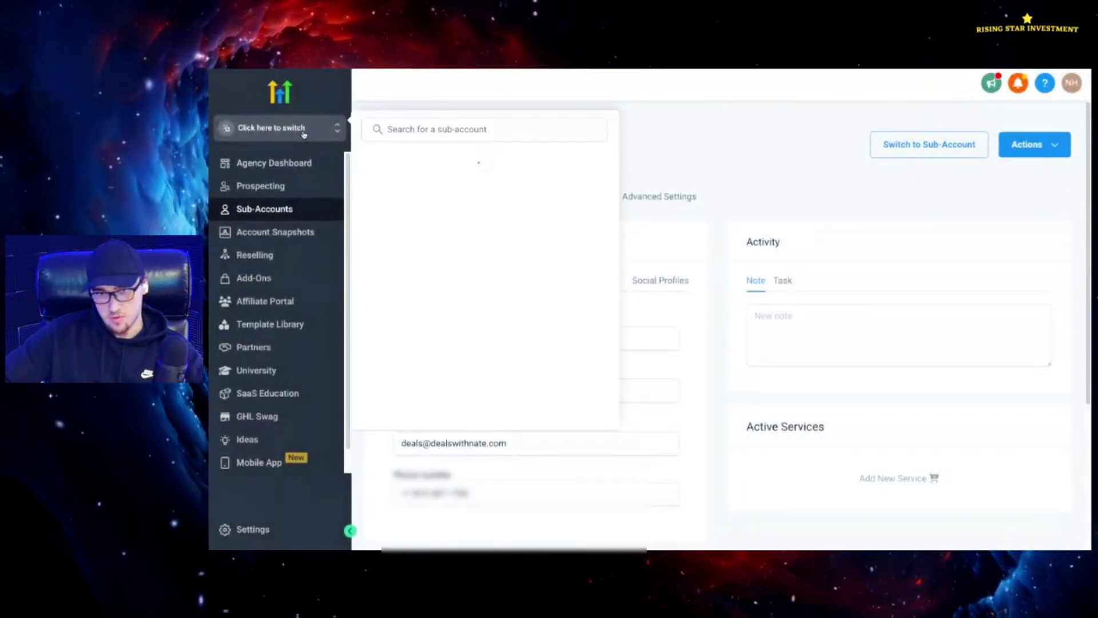
{"action": "left_click", "coordinate": [462, 260]}
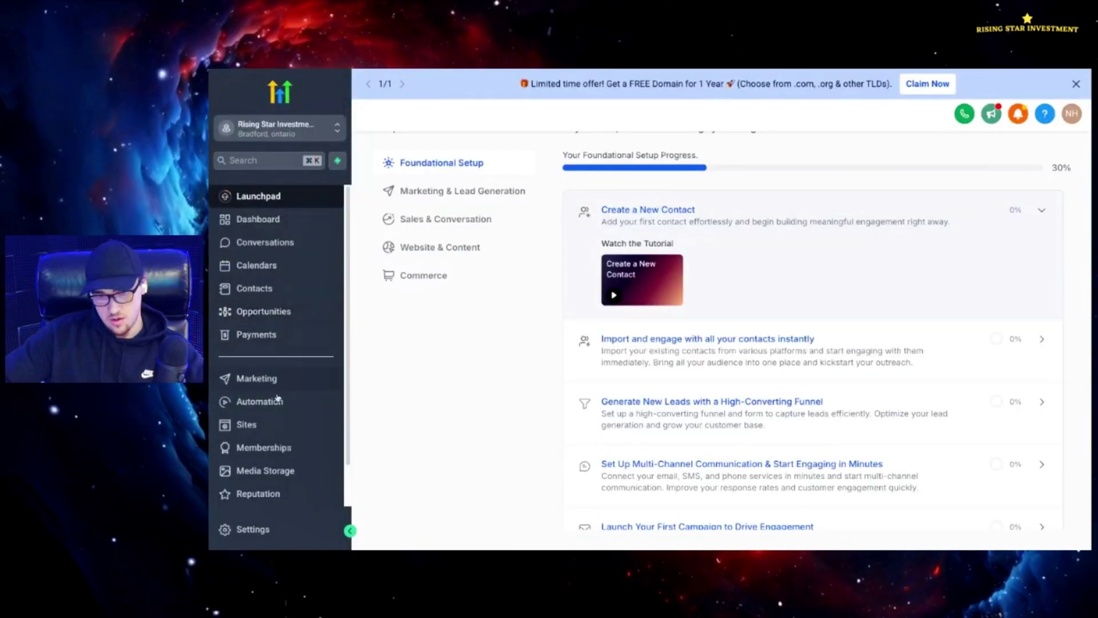
Scroll the Automation workflow list through imported folders A–J, Maintenance Automations to DTS-AI
{"action": "left_click", "coordinate": [259, 401]}
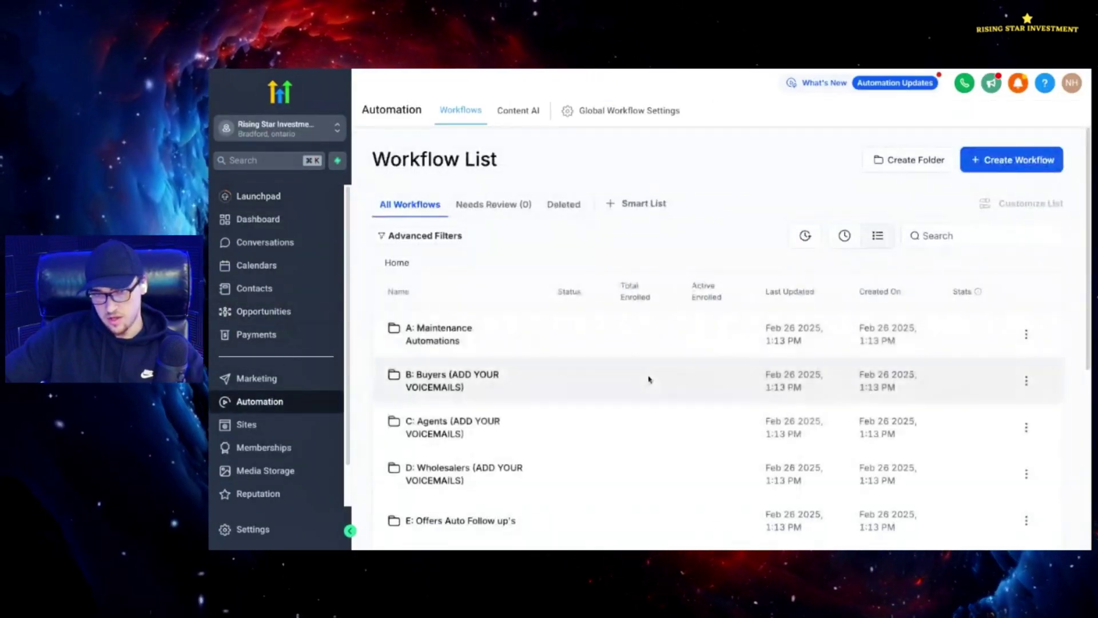
{"action": "scroll", "coordinate": [649, 377], "scroll_direction": "down", "scroll_amount": 5}
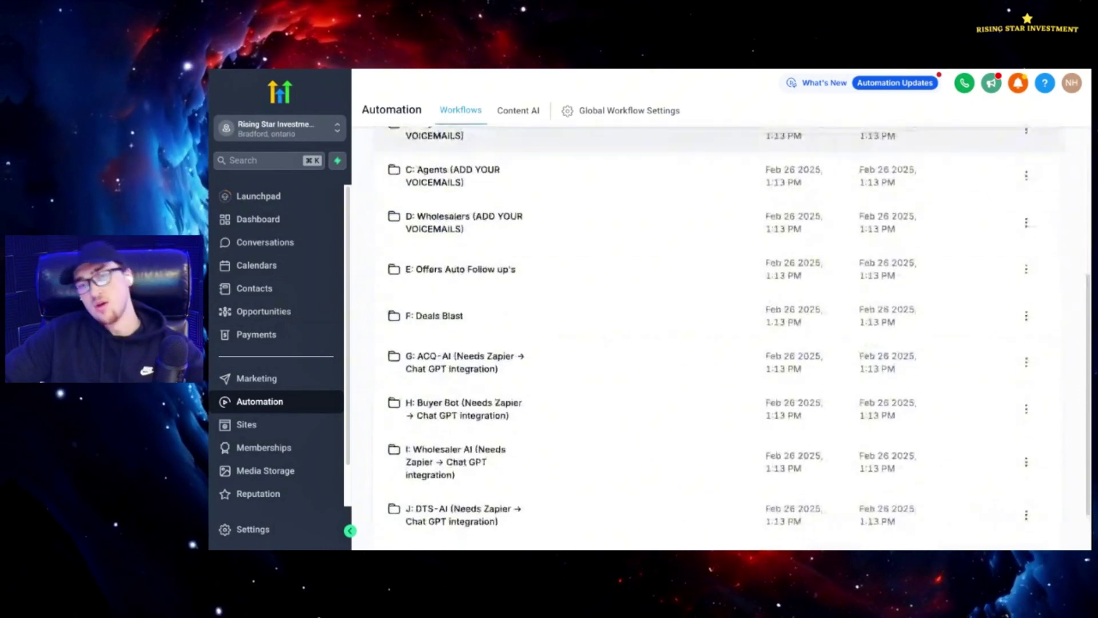
{"action": "scroll", "coordinate": [649, 375], "scroll_direction": "up", "scroll_amount": 4}
{"action": "scroll", "coordinate": [649, 344], "scroll_direction": "down", "scroll_amount": 2}
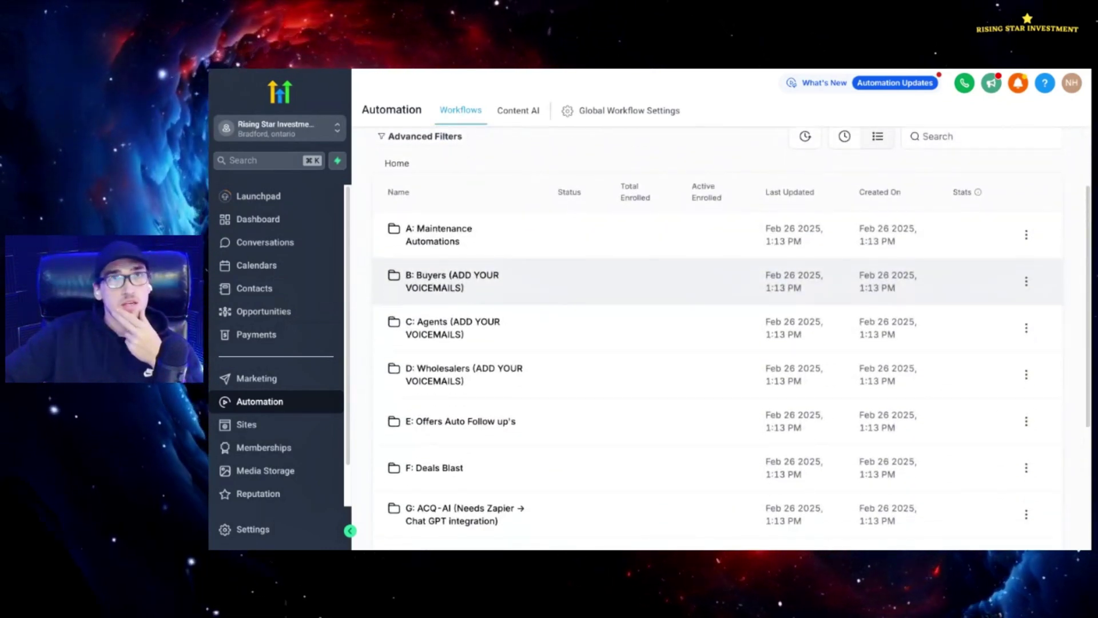
{"action": "scroll", "coordinate": [649, 343], "scroll_direction": "down", "scroll_amount": 1}
{"action": "scroll", "coordinate": [645, 368], "scroll_direction": "down", "scroll_amount": 3}
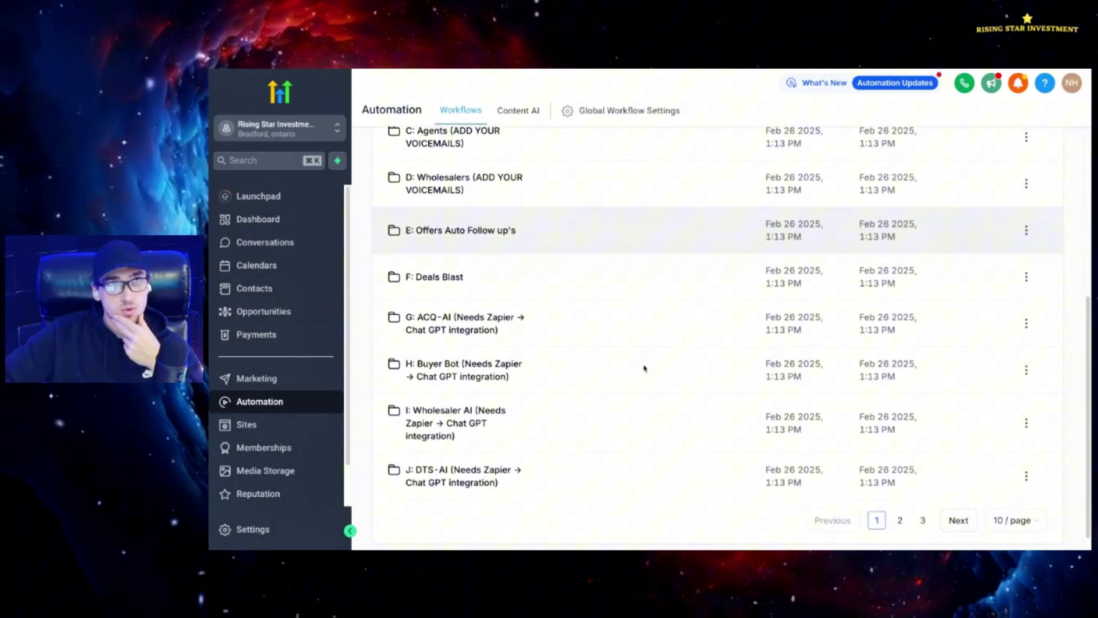
{"action": "scroll", "coordinate": [645, 368], "scroll_direction": "down", "scroll_amount": 2}
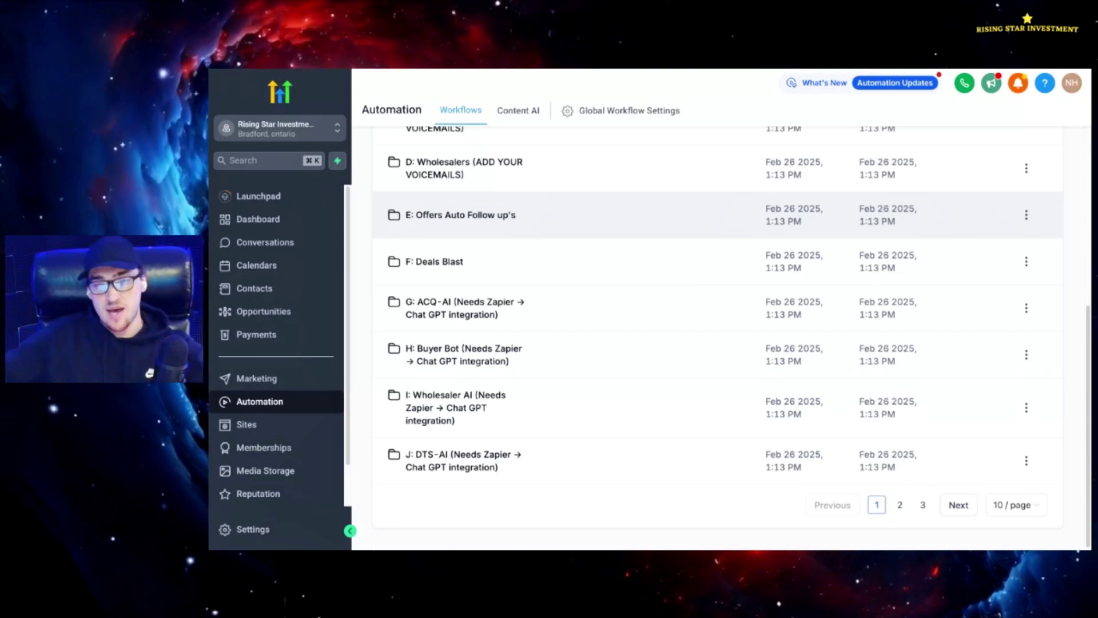
{"action": "scroll", "coordinate": [578, 338], "scroll_direction": "up", "scroll_amount": 5}
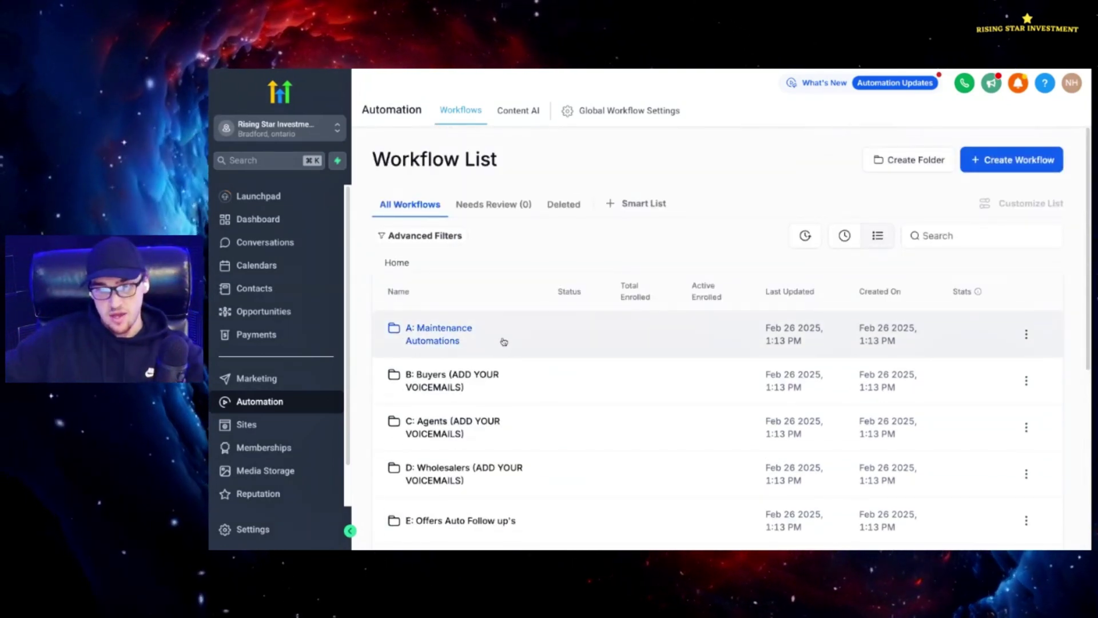
{"action": "scroll", "coordinate": [487, 355], "scroll_direction": "down", "scroll_amount": 1}
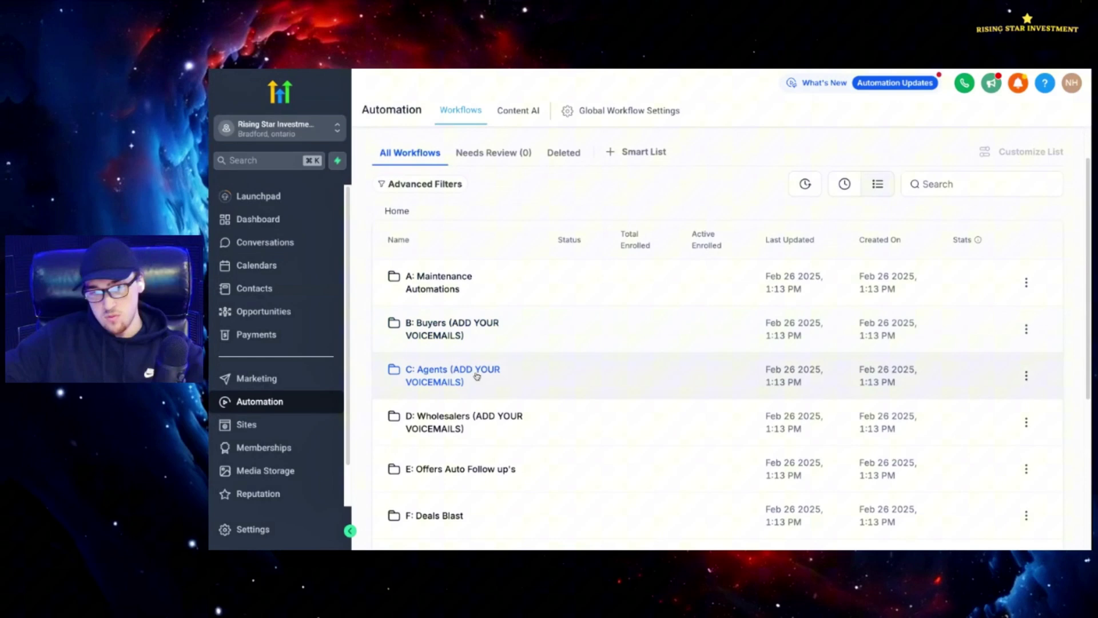
{"action": "scroll", "coordinate": [478, 376], "scroll_direction": "down", "scroll_amount": 2}
{"action": "scroll", "coordinate": [477, 376], "scroll_direction": "down", "scroll_amount": 2}
{"action": "scroll", "coordinate": [478, 376], "scroll_direction": "down", "scroll_amount": 1}
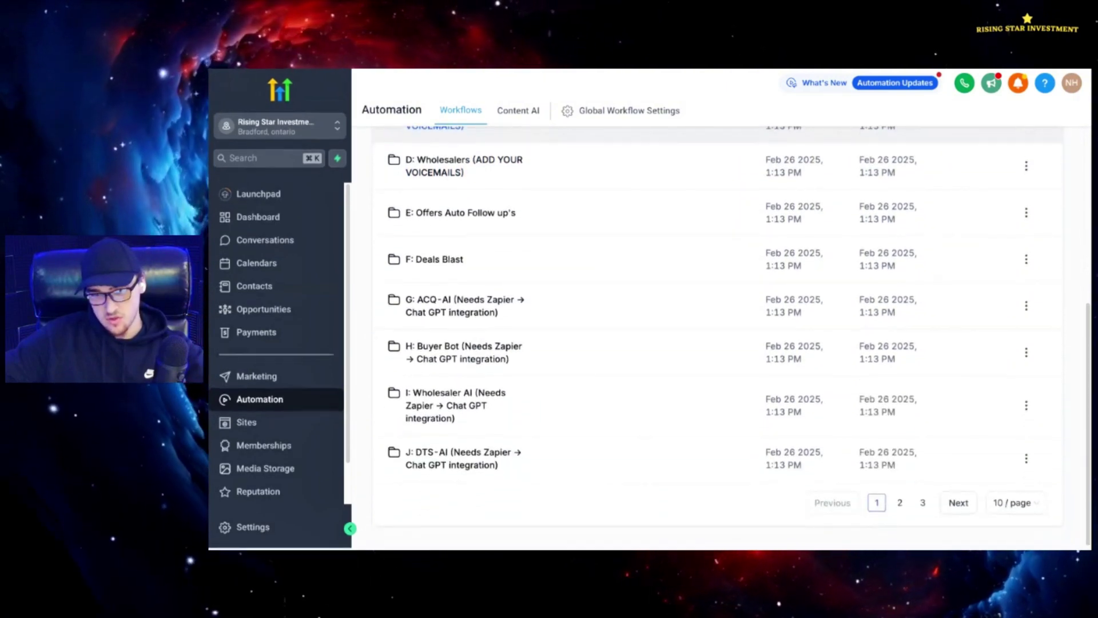
{"action": "left_click", "coordinate": [288, 313]}
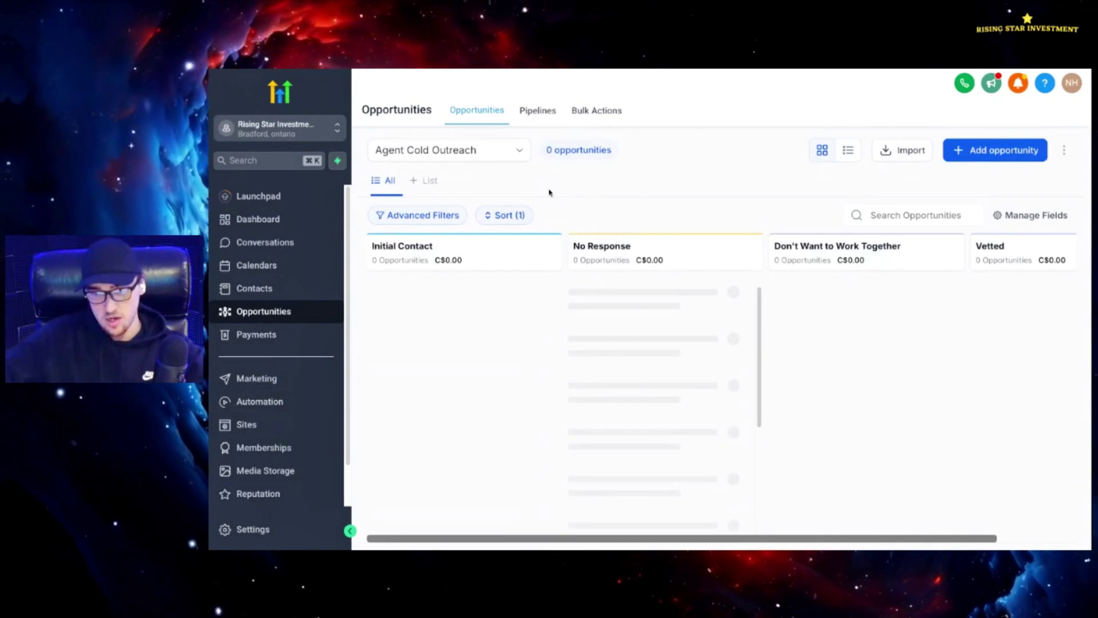
{"action": "left_click", "coordinate": [479, 152]}
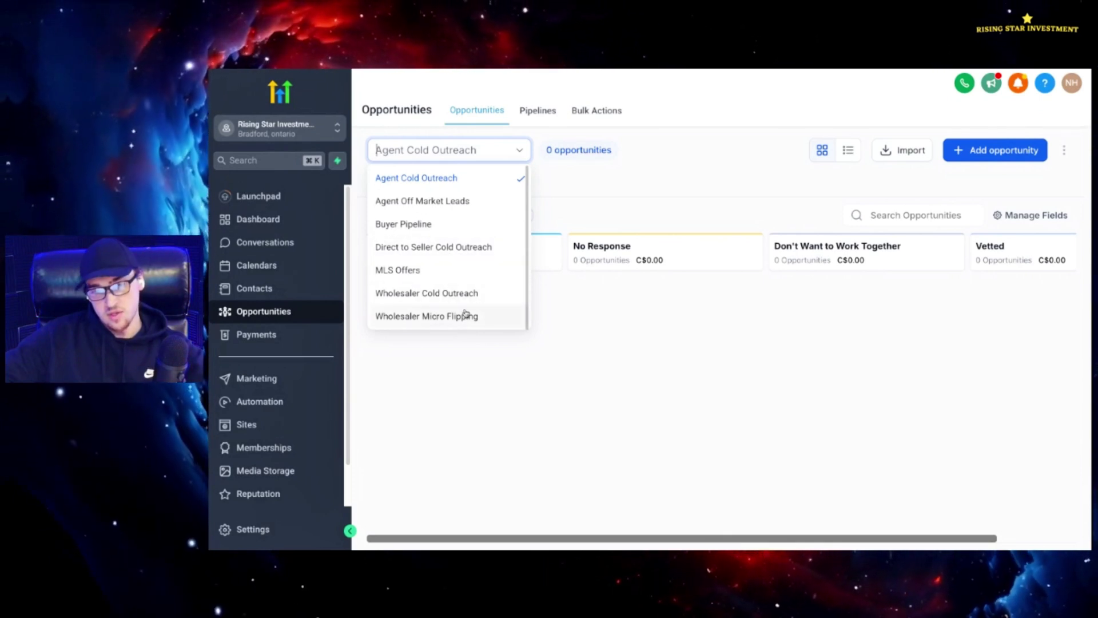
{"action": "left_click", "coordinate": [437, 272]}
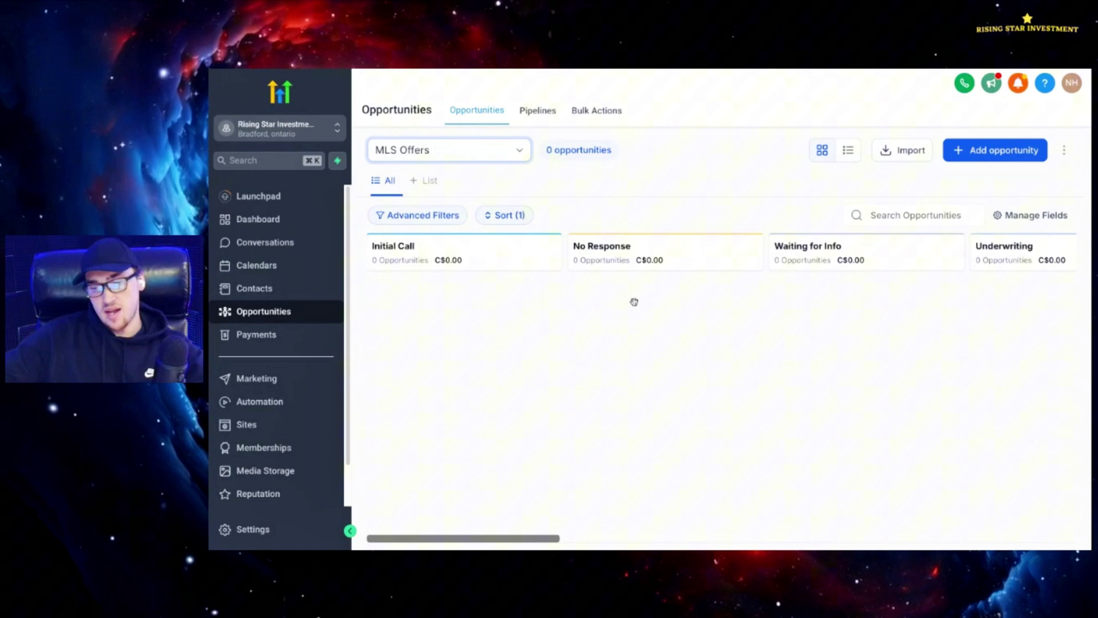
{"action": "key", "text": "ctrl+minus"}
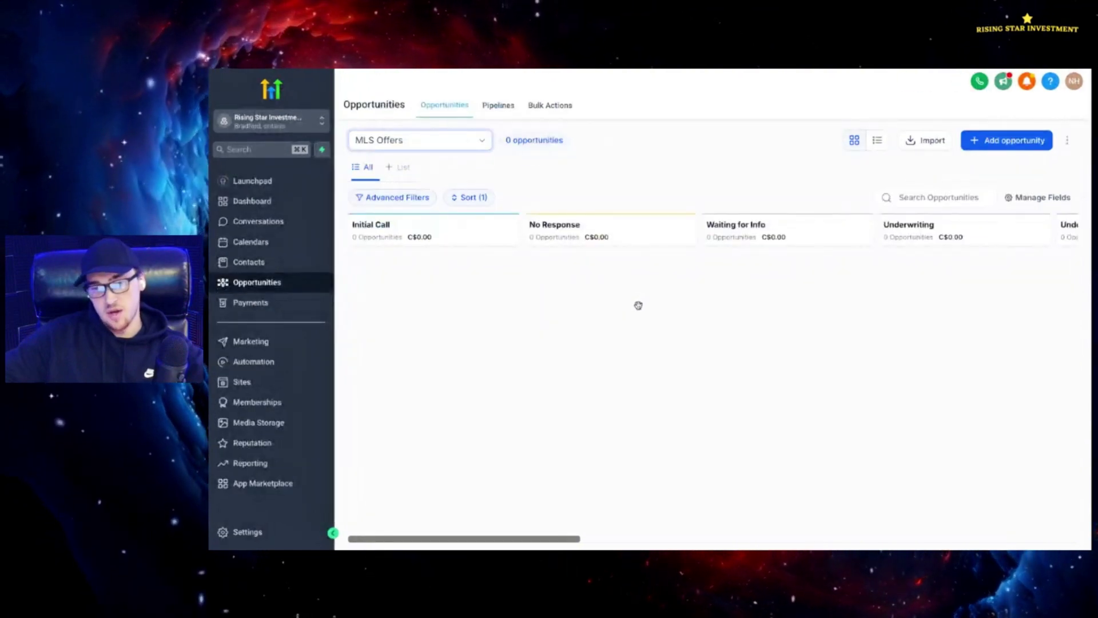
{"action": "scroll", "coordinate": [639, 306], "scroll_direction": "right", "scroll_amount": 5}
{"action": "scroll", "coordinate": [643, 307], "scroll_direction": "right", "scroll_amount": 2}
{"action": "scroll", "coordinate": [643, 307], "scroll_direction": "right", "scroll_amount": 2}
{"action": "scroll", "coordinate": [644, 307], "scroll_direction": "left", "scroll_amount": 5}
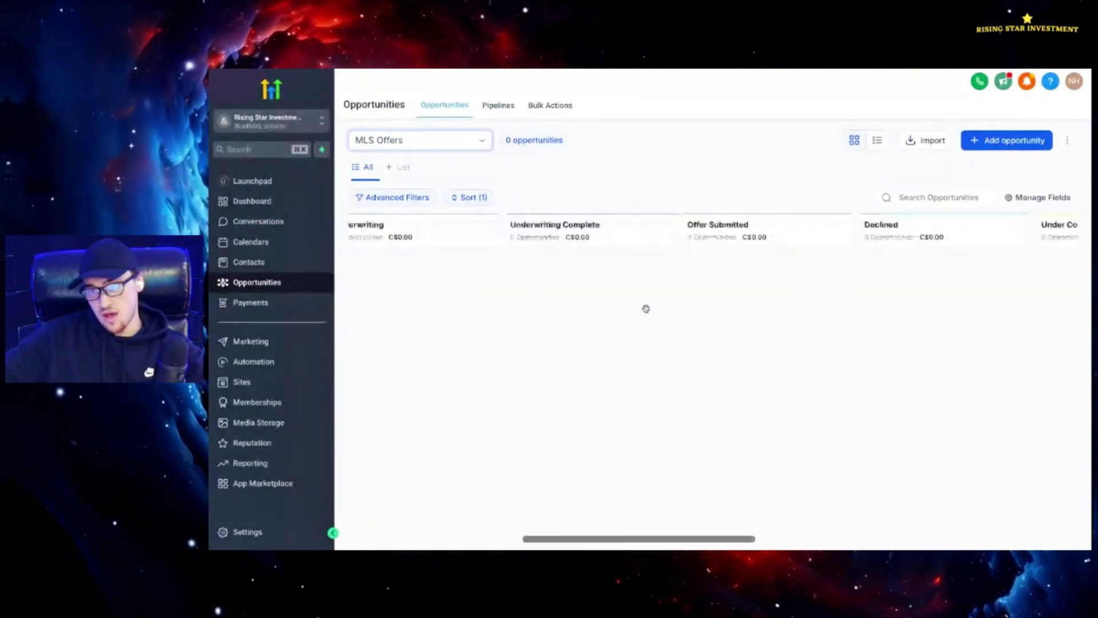
{"action": "scroll", "coordinate": [646, 309], "scroll_direction": "left", "scroll_amount": 5}
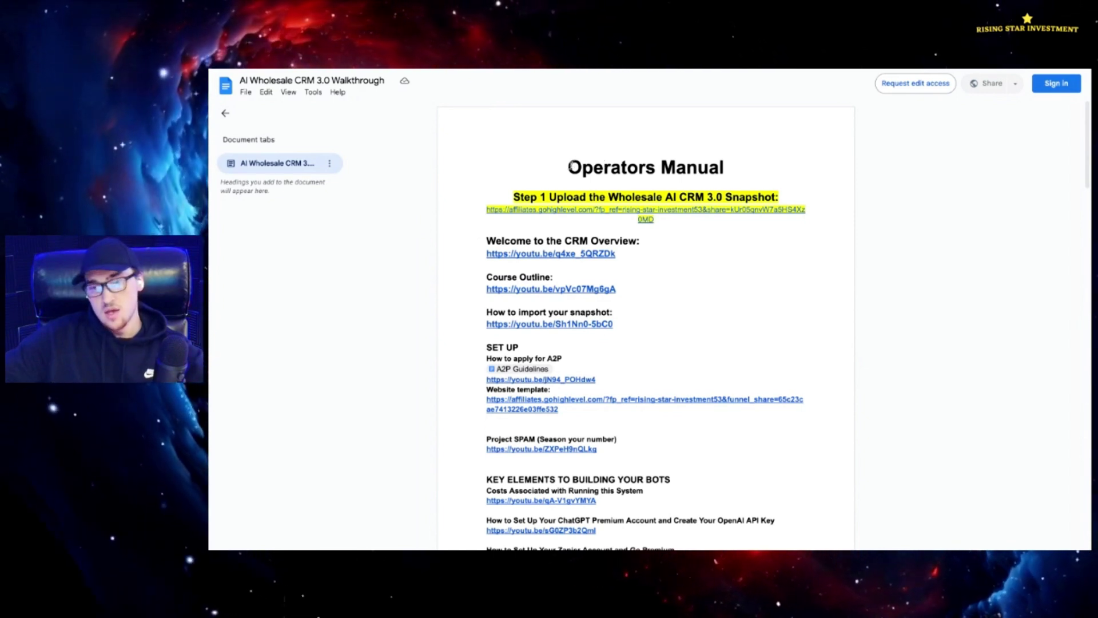
Scroll through the operators manual's setup links, dismissing a link preview card
{"action": "scroll", "coordinate": [571, 166], "scroll_direction": "down", "scroll_amount": 2}
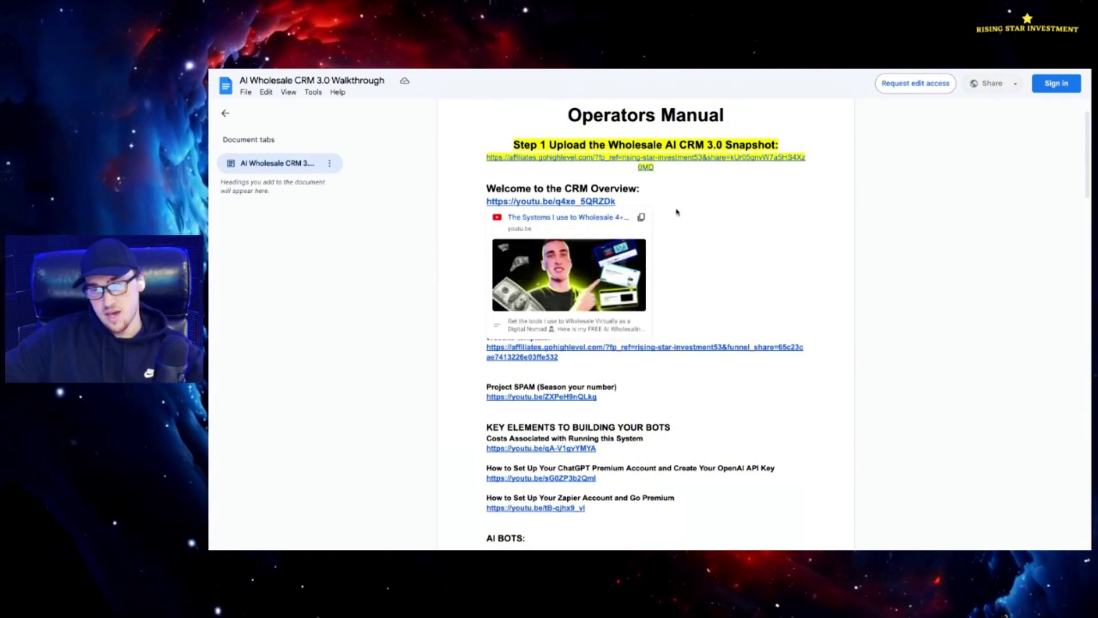
{"action": "left_click", "coordinate": [736, 189]}
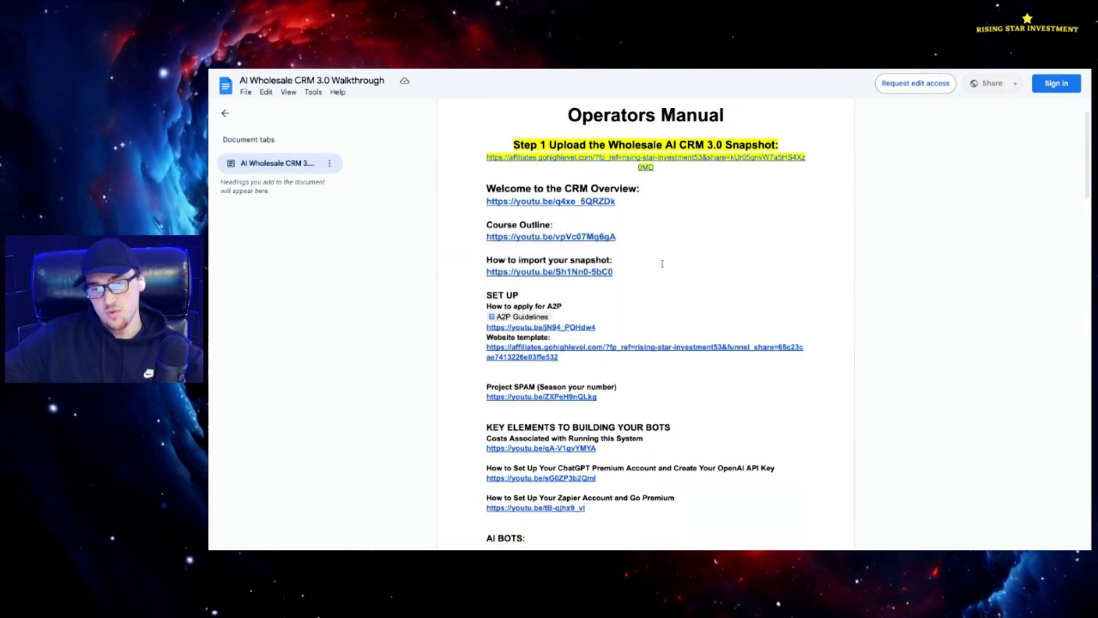
{"action": "scroll", "coordinate": [663, 286], "scroll_direction": "down", "scroll_amount": 3}
{"action": "scroll", "coordinate": [664, 299], "scroll_direction": "down", "scroll_amount": 3}
{"action": "scroll", "coordinate": [664, 299], "scroll_direction": "down", "scroll_amount": 3}
{"action": "scroll", "coordinate": [663, 299], "scroll_direction": "down", "scroll_amount": 1}
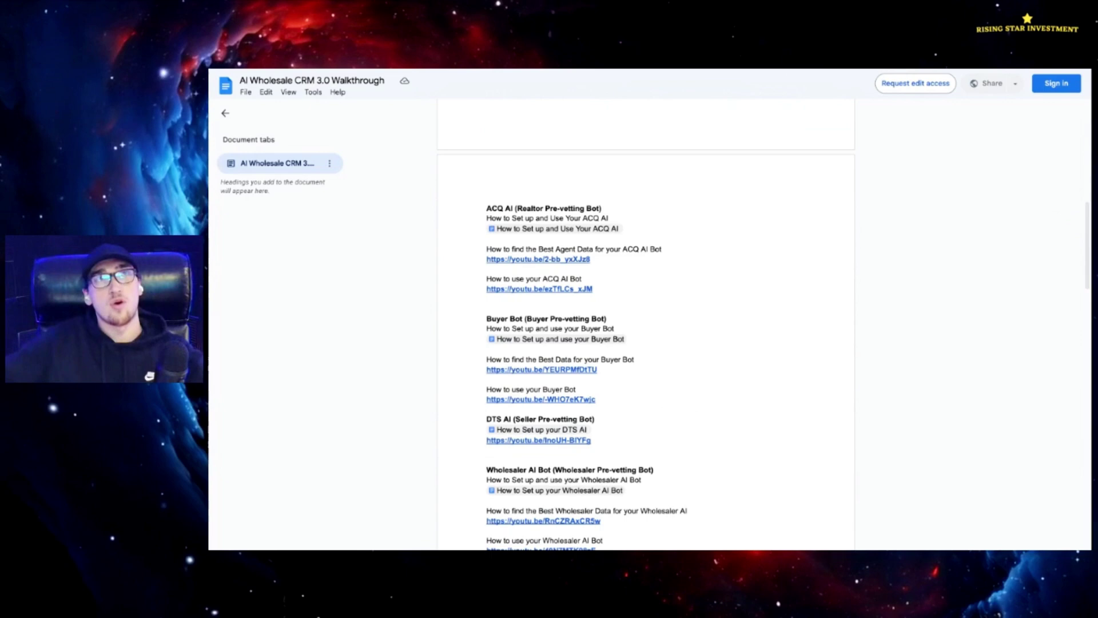
{"action": "scroll", "coordinate": [647, 321], "scroll_direction": "up", "scroll_amount": 2}
{"action": "scroll", "coordinate": [647, 320], "scroll_direction": "up", "scroll_amount": 5}
{"action": "scroll", "coordinate": [647, 320], "scroll_direction": "up", "scroll_amount": 2}
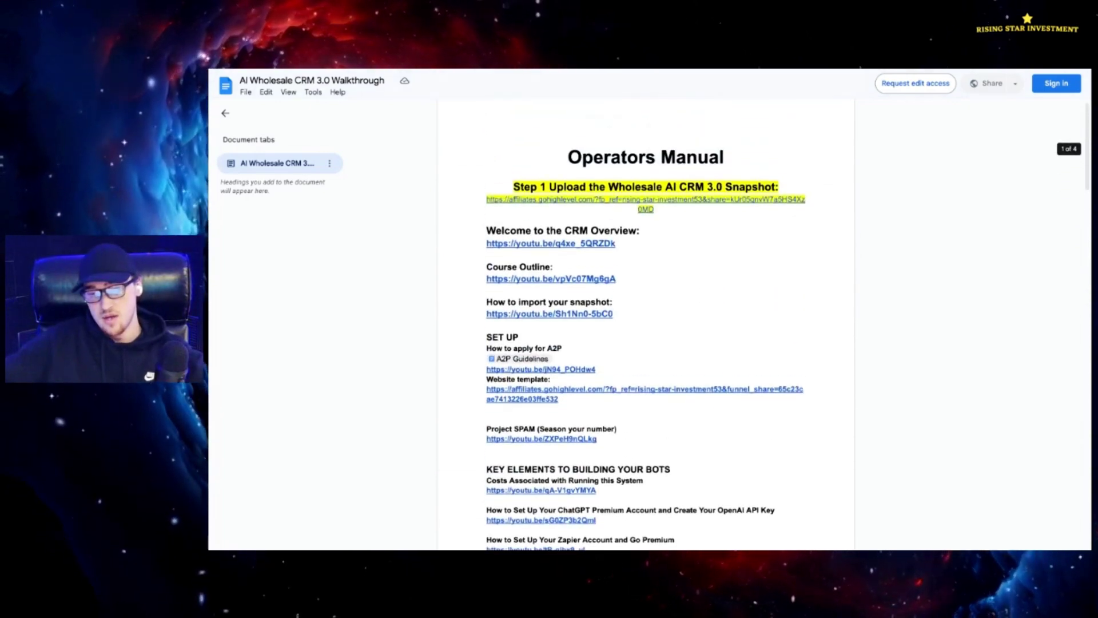
{"action": "scroll", "coordinate": [646, 320], "scroll_direction": "down", "scroll_amount": 3}
{"action": "scroll", "coordinate": [647, 321], "scroll_direction": "down", "scroll_amount": 2}
{"action": "scroll", "coordinate": [646, 321], "scroll_direction": "down", "scroll_amount": 2}
{"action": "scroll", "coordinate": [646, 321], "scroll_direction": "down", "scroll_amount": 1}
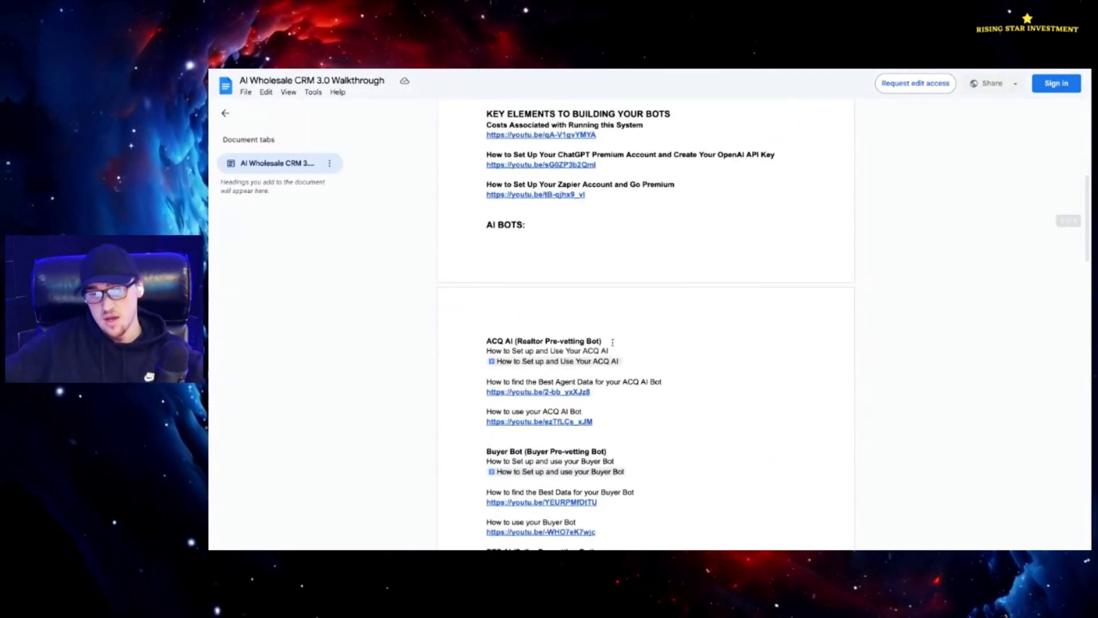
Highlight the AI bot section headings and keep scrolling through the manual
{"action": "left_click_drag", "start_coordinate": [601, 341], "coordinate": [517, 341]}
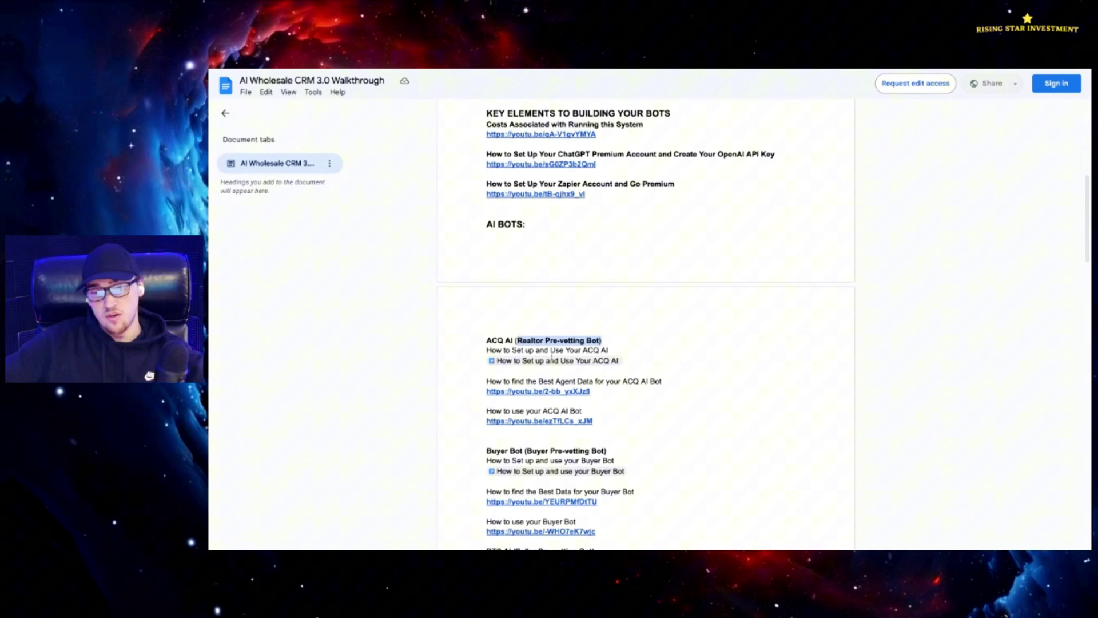
{"action": "scroll", "coordinate": [552, 358], "scroll_direction": "down", "scroll_amount": 2}
{"action": "scroll", "coordinate": [553, 357], "scroll_direction": "down", "scroll_amount": 2}
{"action": "left_click_drag", "start_coordinate": [527, 302], "coordinate": [607, 302]}
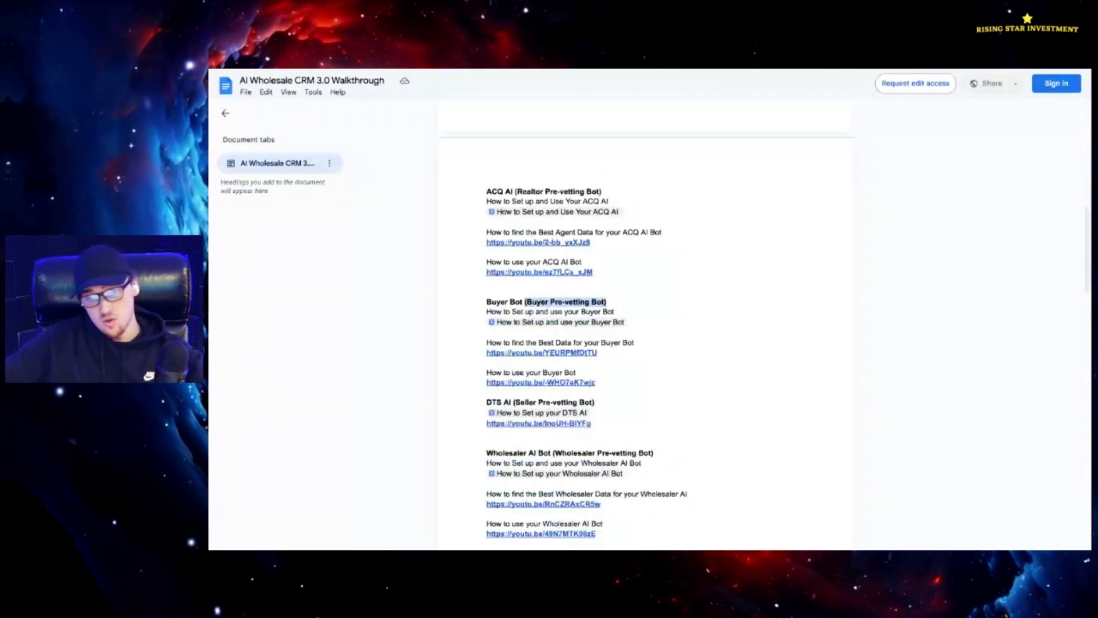
{"action": "scroll", "coordinate": [647, 321], "scroll_direction": "down", "scroll_amount": 1}
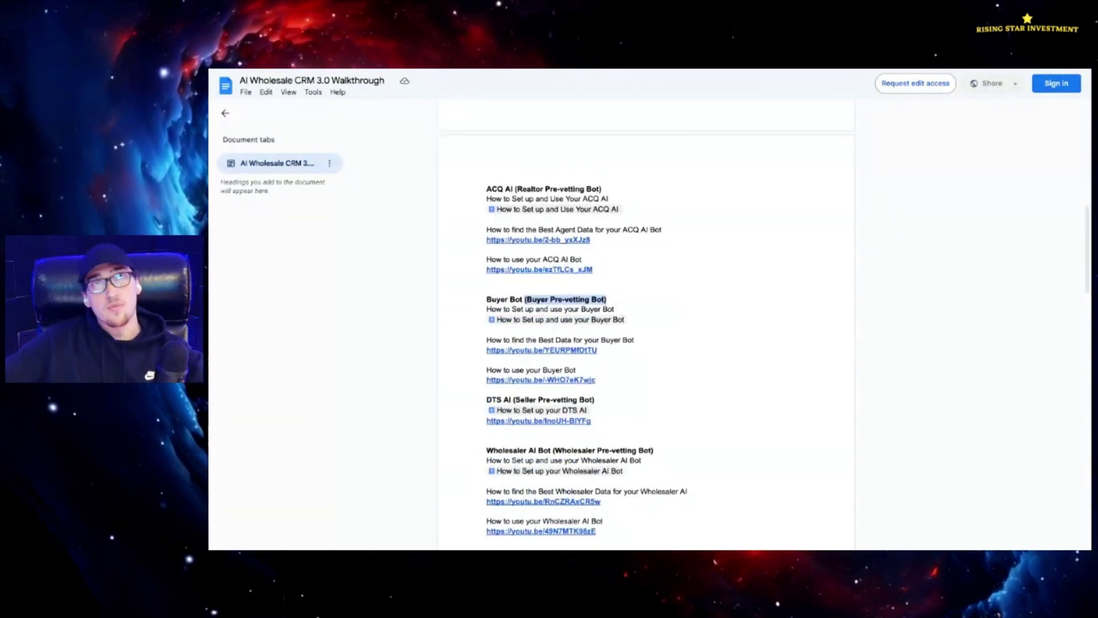
{"action": "scroll", "coordinate": [647, 321], "scroll_direction": "down", "scroll_amount": 5}
{"action": "scroll", "coordinate": [646, 321], "scroll_direction": "up", "scroll_amount": 10}
{"action": "scroll", "coordinate": [646, 321], "scroll_direction": "up", "scroll_amount": 4}
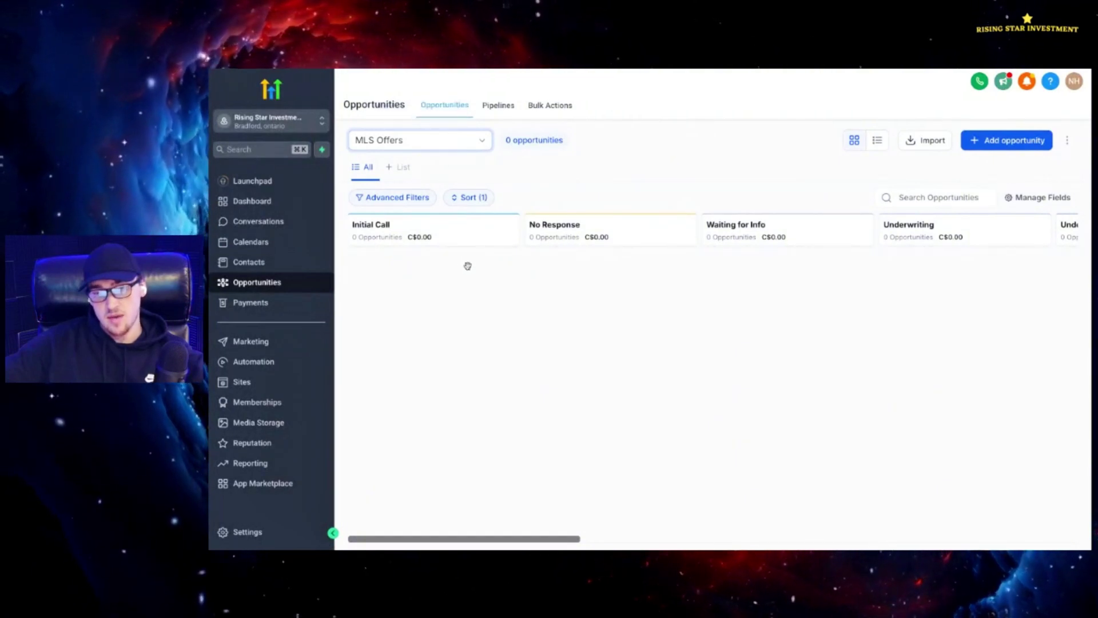
{"action": "scroll", "coordinate": [515, 267], "scroll_direction": "right", "scroll_amount": 5}
{"action": "scroll", "coordinate": [522, 267], "scroll_direction": "right", "scroll_amount": 5}
{"action": "scroll", "coordinate": [523, 267], "scroll_direction": "right", "scroll_amount": 5}
{"action": "scroll", "coordinate": [522, 267], "scroll_direction": "right", "scroll_amount": 3}
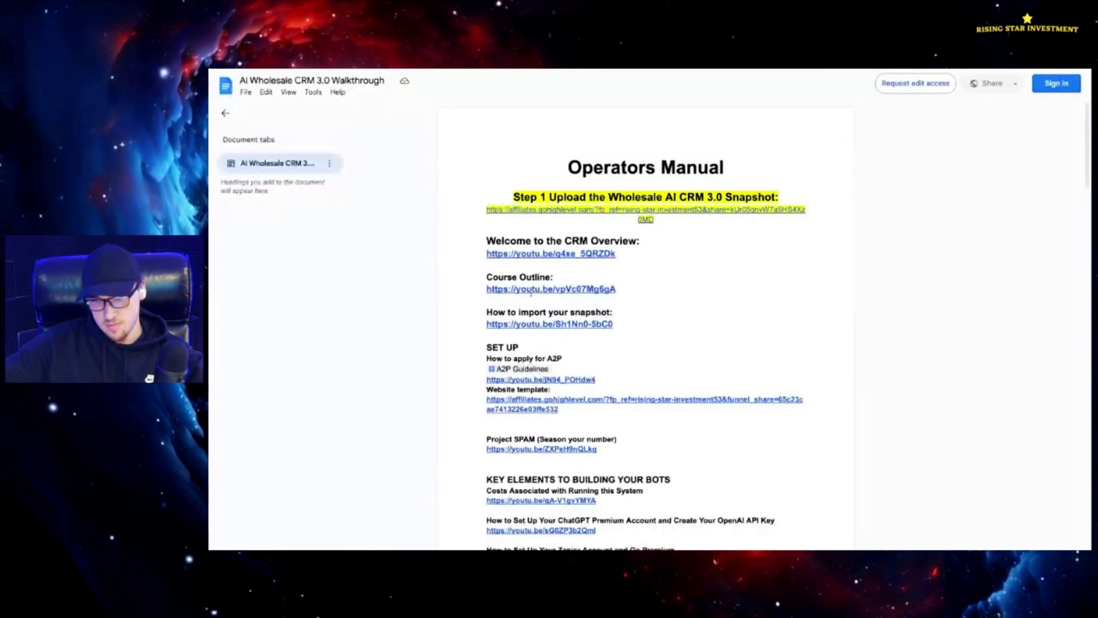
{"action": "scroll", "coordinate": [531, 293], "scroll_direction": "down", "scroll_amount": 10}
{"action": "scroll", "coordinate": [531, 293], "scroll_direction": "down", "scroll_amount": 4}
Highlight the 'How to use MLS Offers Pipeline' line under PART 1: ACQUISITIONS
{"action": "scroll", "coordinate": [531, 292], "scroll_direction": "up", "scroll_amount": 2}
{"action": "scroll", "coordinate": [531, 292], "scroll_direction": "up", "scroll_amount": 3}
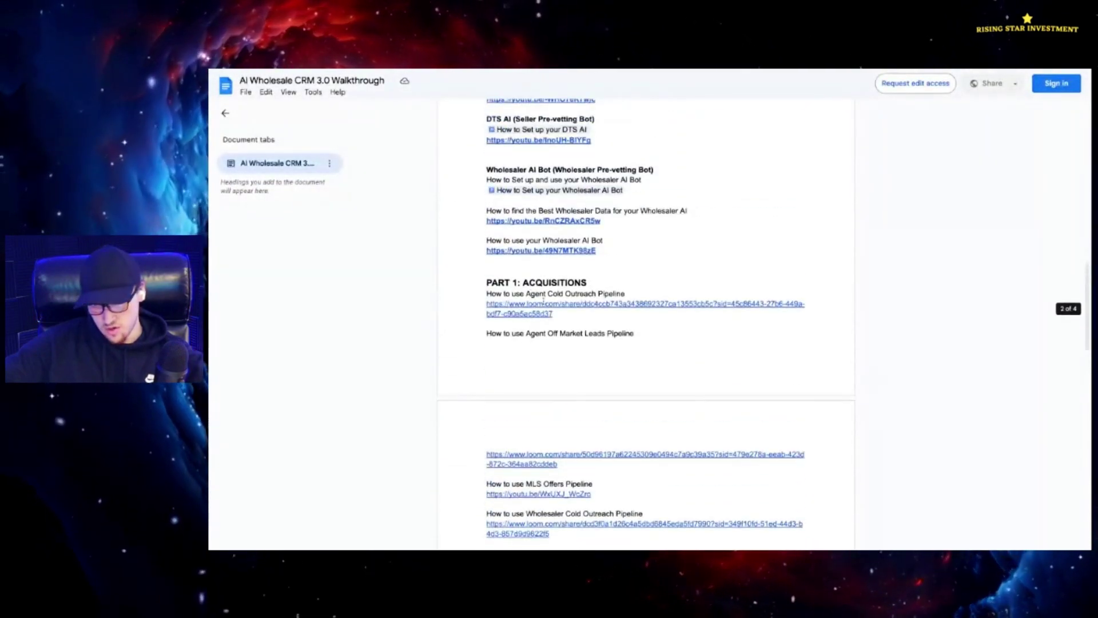
{"action": "scroll", "coordinate": [531, 292], "scroll_direction": "down", "scroll_amount": 1}
{"action": "left_click_drag", "start_coordinate": [487, 252], "coordinate": [601, 254]}
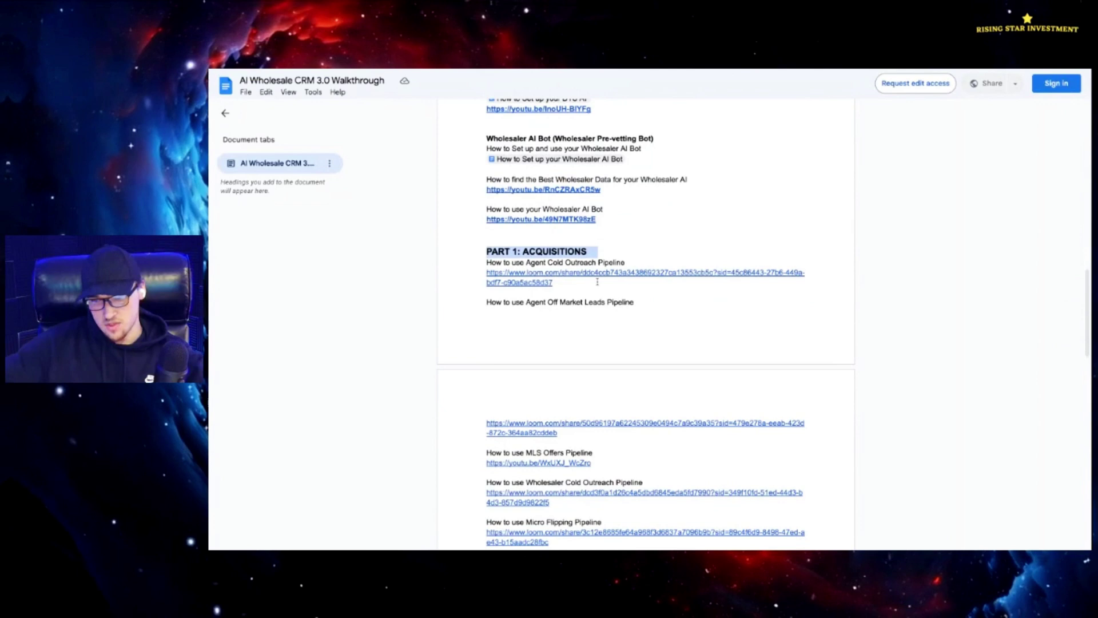
{"action": "scroll", "coordinate": [597, 282], "scroll_direction": "down", "scroll_amount": 3}
{"action": "left_click_drag", "start_coordinate": [592, 370], "coordinate": [480, 369]}
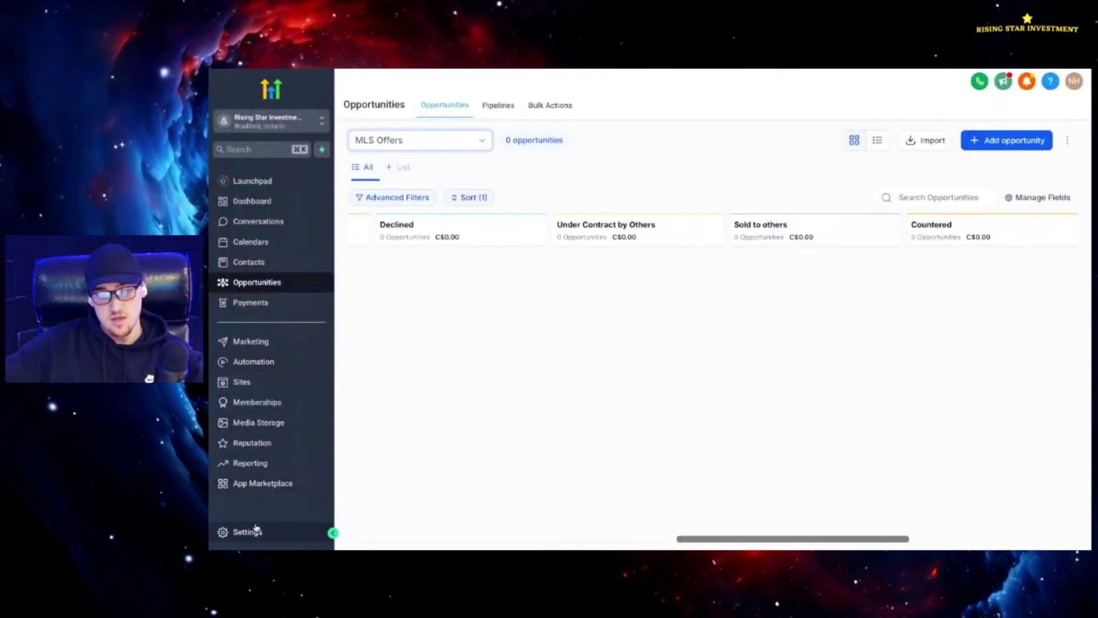
Open Settings > Phone Numbers > Phone System Settings, then switch into Rising Star Investment LLC
{"action": "left_click", "coordinate": [258, 532]}
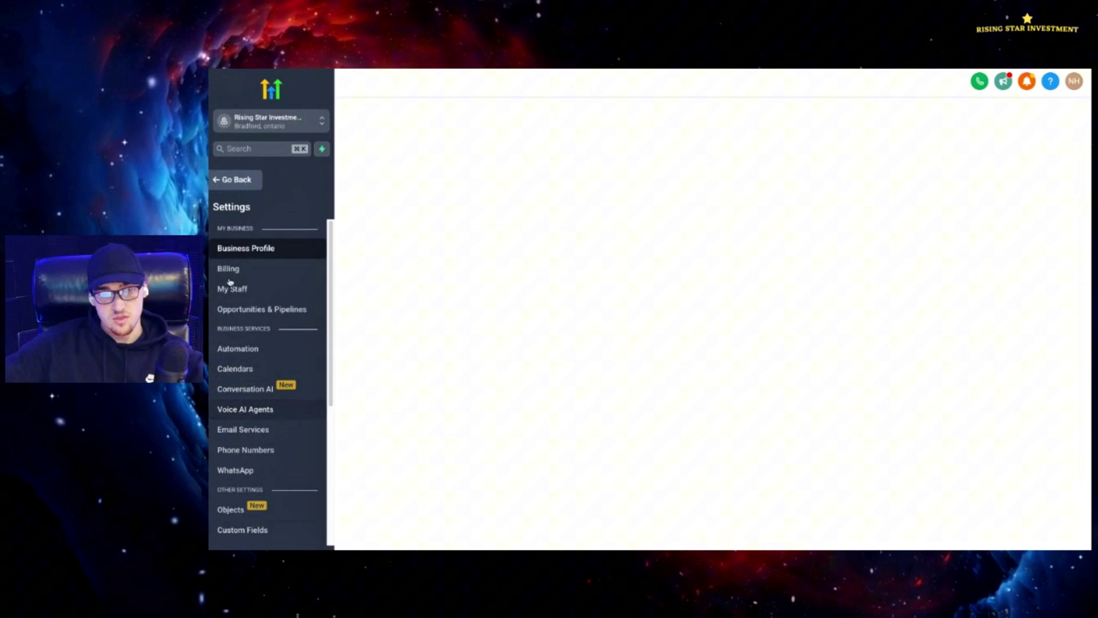
{"action": "scroll", "coordinate": [240, 416], "scroll_direction": "down", "scroll_amount": 1}
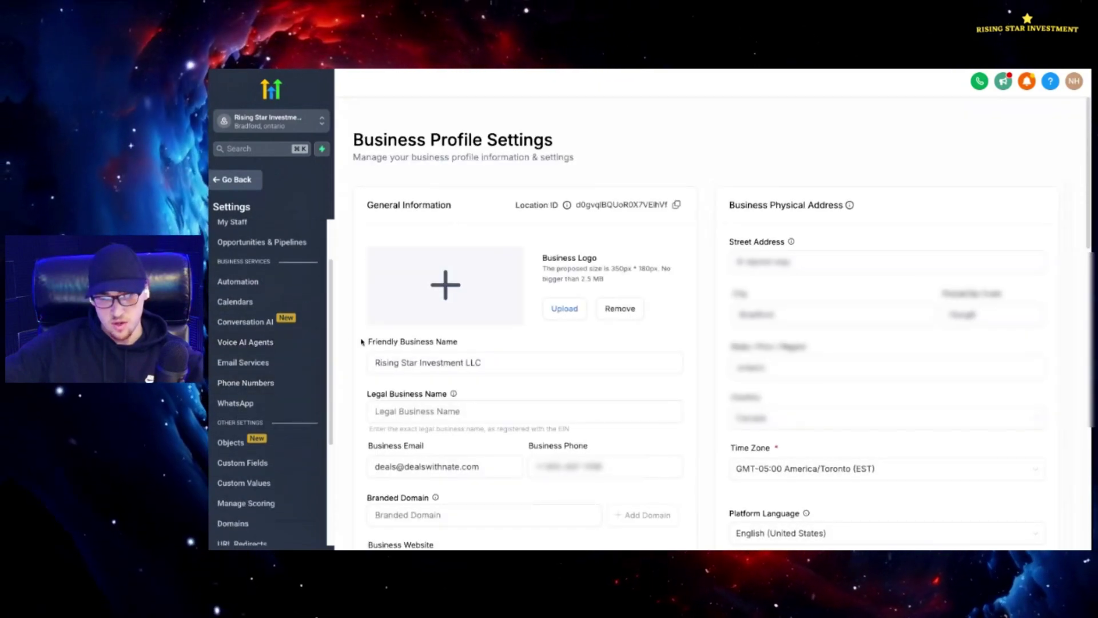
{"action": "left_click", "coordinate": [246, 383]}
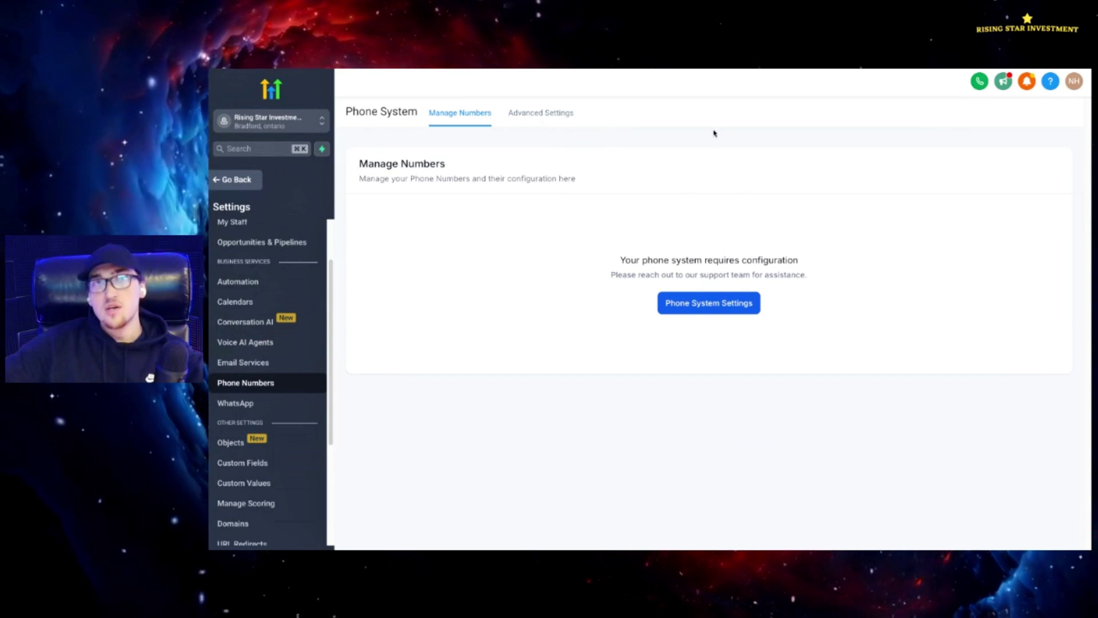
{"action": "left_click", "coordinate": [710, 306]}
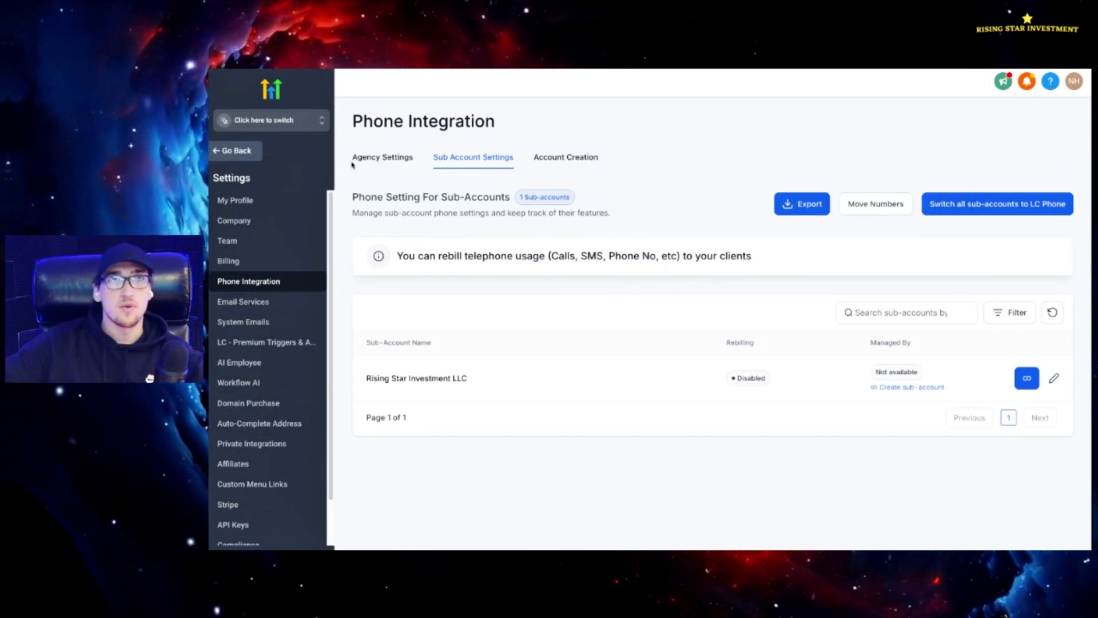
{"action": "left_click", "coordinate": [225, 151]}
{"action": "left_click", "coordinate": [263, 120]}
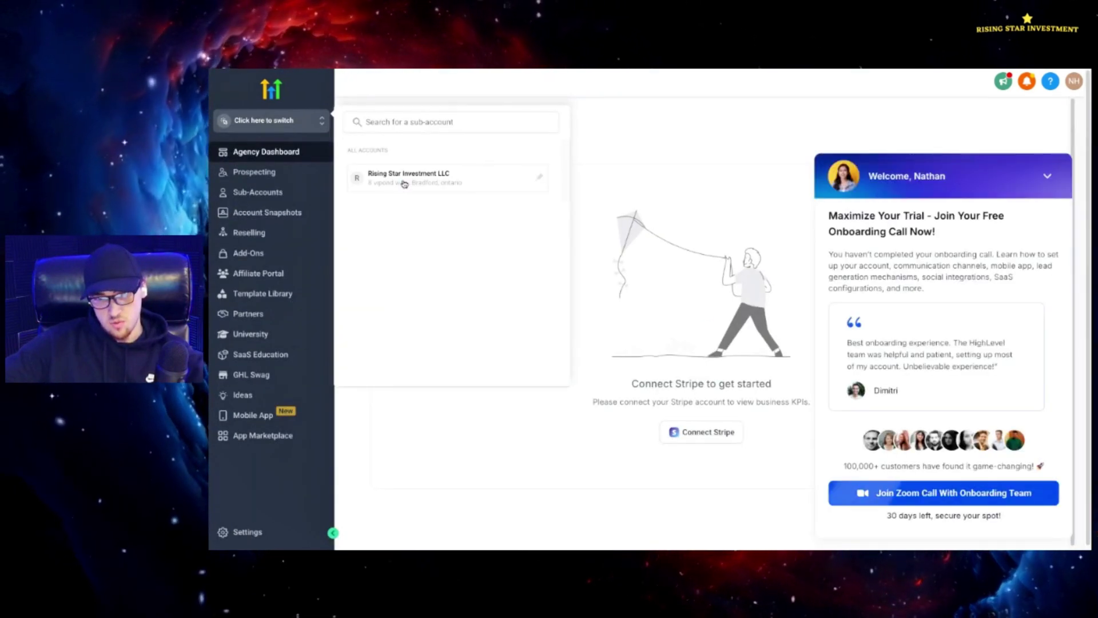
{"action": "left_click", "coordinate": [403, 175]}
Link the sub-account to LC Phone under Phone Integration, then return to its Launchpad
{"action": "left_click", "coordinate": [244, 532]}
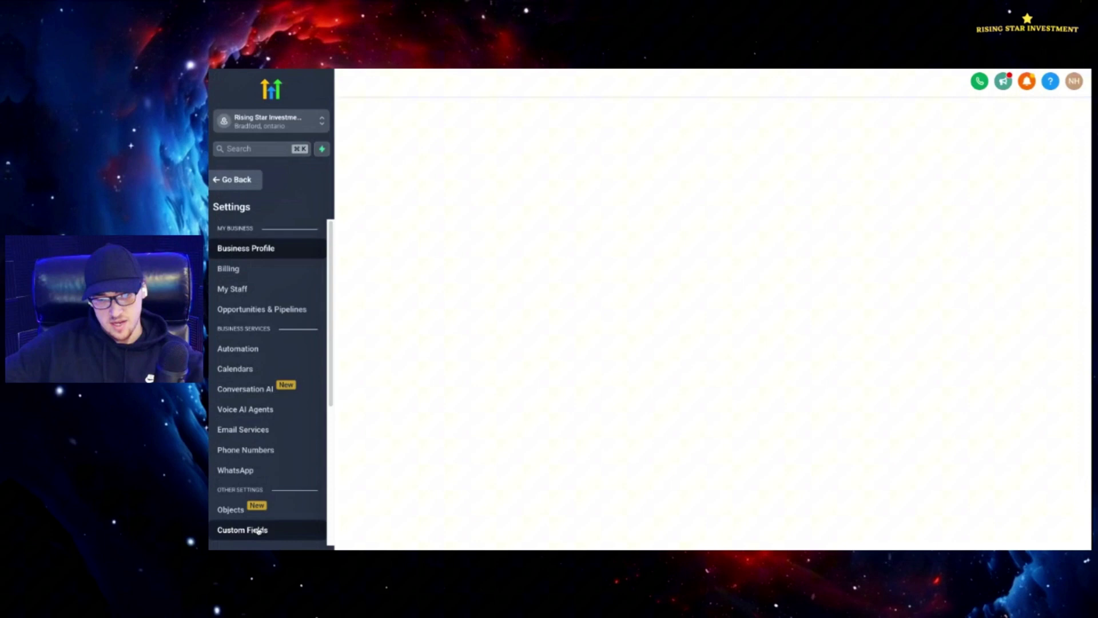
{"action": "left_click", "coordinate": [255, 452]}
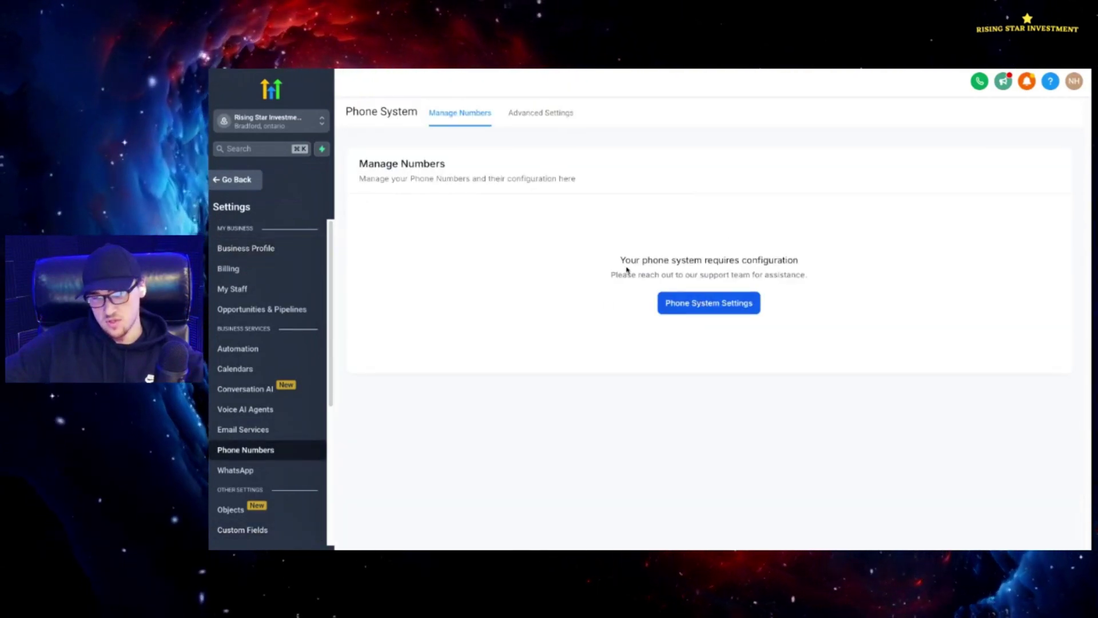
{"action": "left_click", "coordinate": [709, 303]}
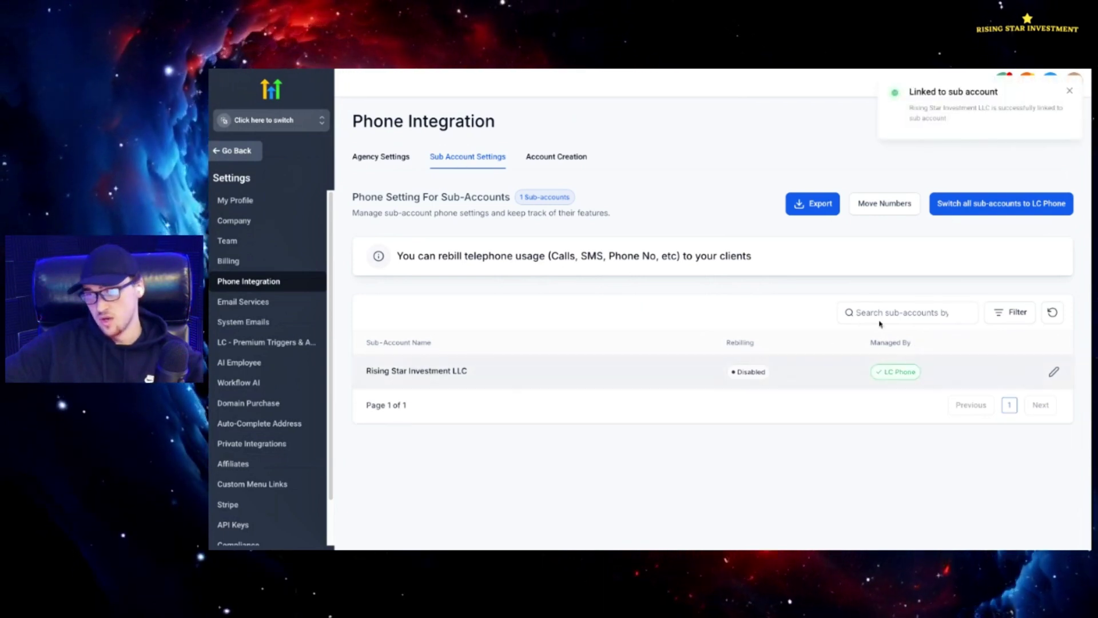
{"action": "left_click", "coordinate": [307, 123]}
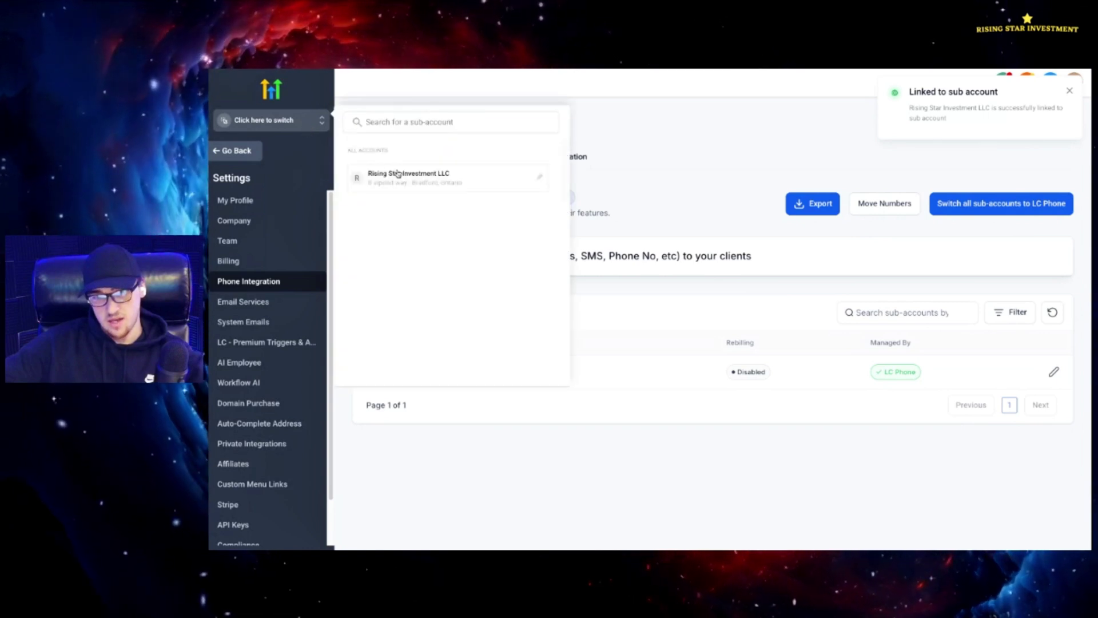
{"action": "left_click", "coordinate": [412, 182]}
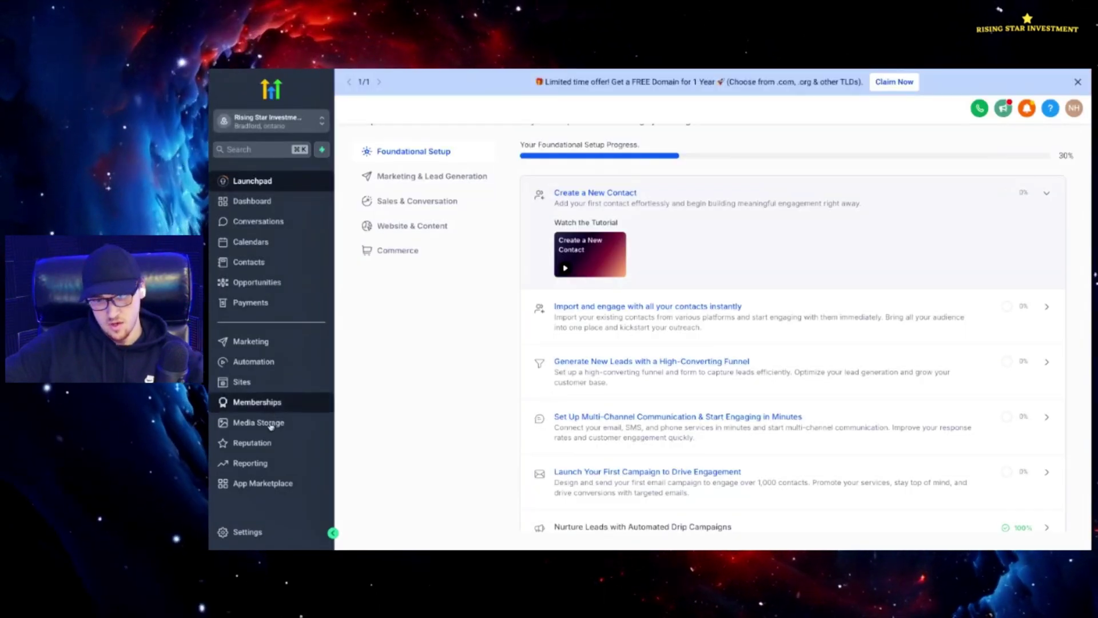
Filter the available local US numbers to those whose first part matches 8
{"action": "left_click", "coordinate": [243, 531]}
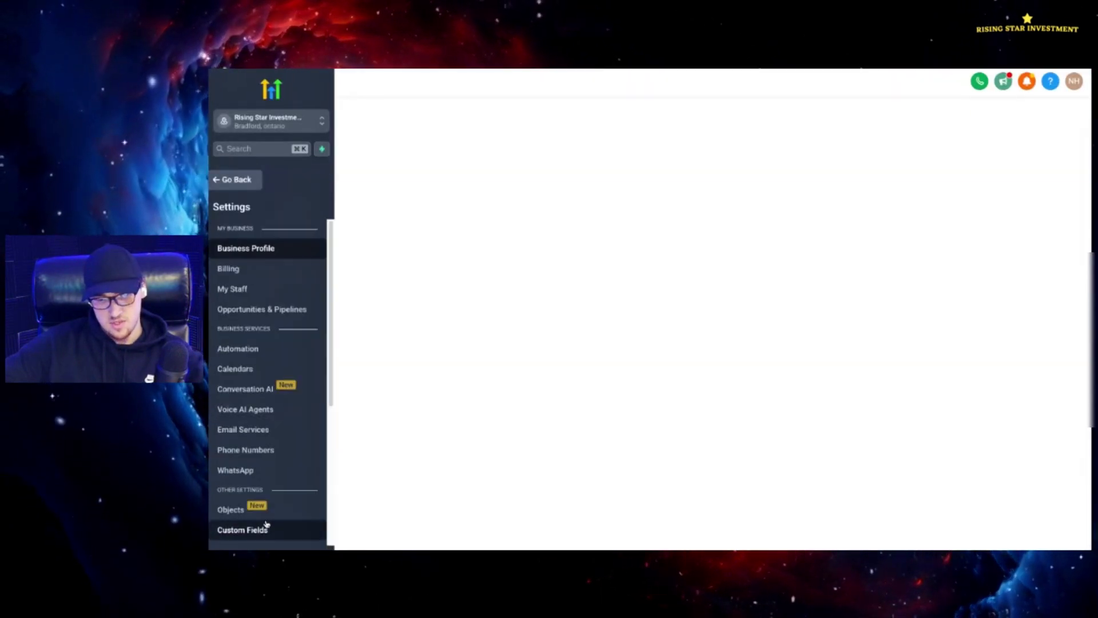
{"action": "left_click", "coordinate": [263, 452]}
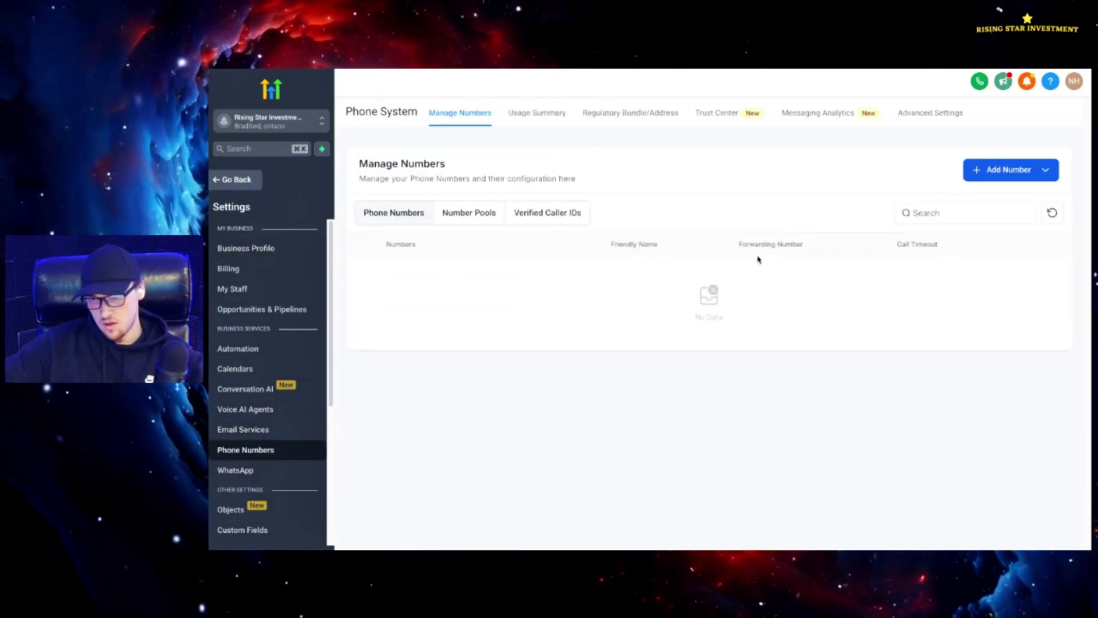
{"action": "left_click", "coordinate": [986, 178]}
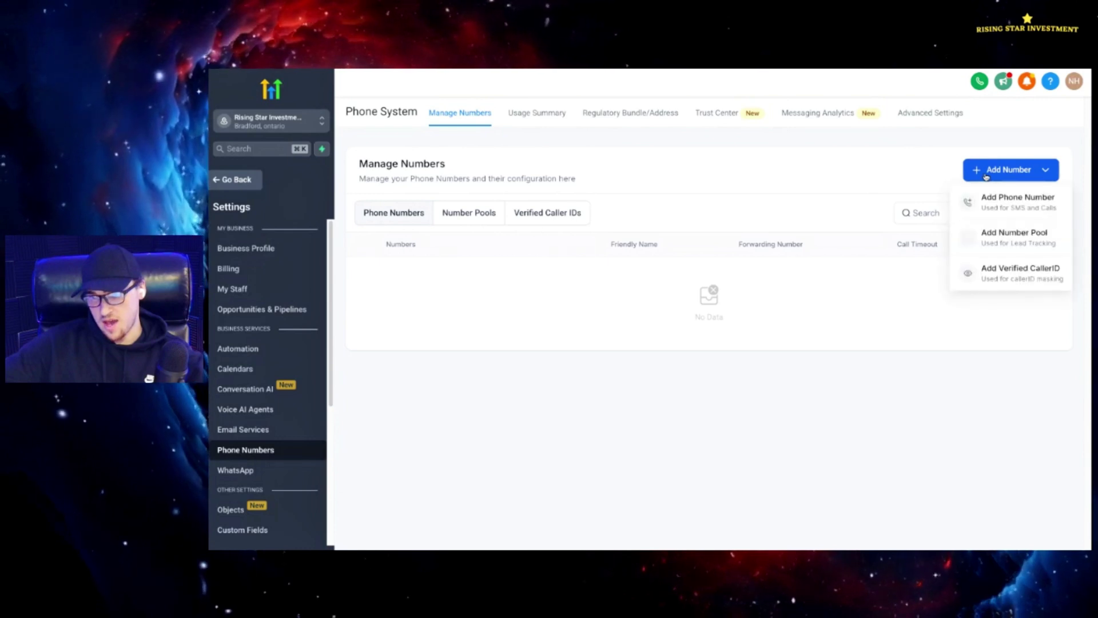
{"action": "left_click", "coordinate": [992, 203]}
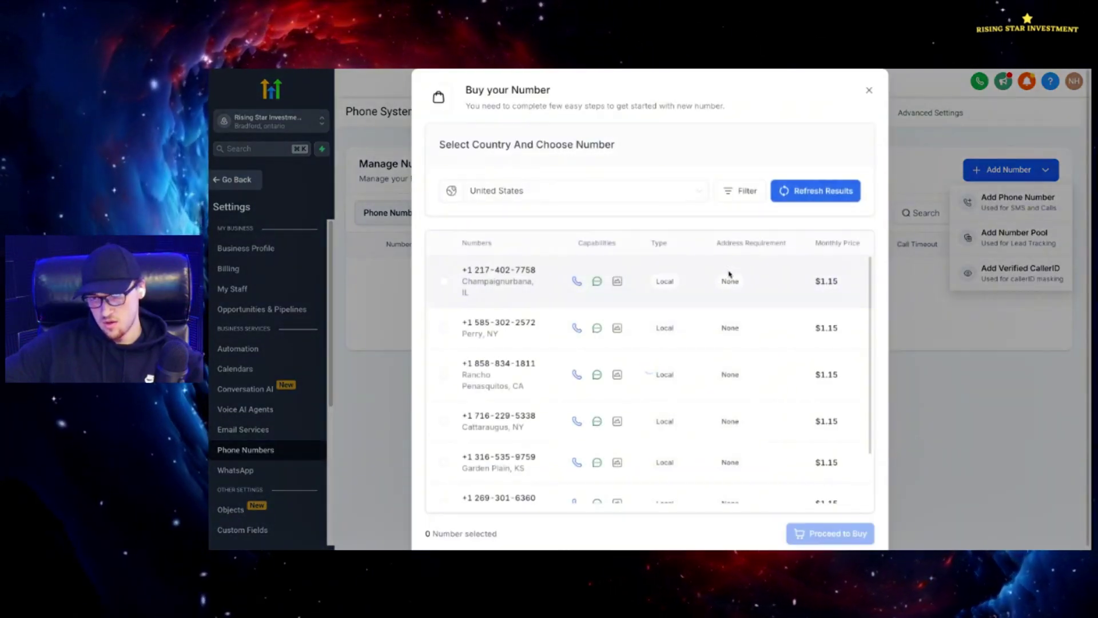
{"action": "left_click", "coordinate": [741, 199]}
{"action": "left_click", "coordinate": [775, 252]}
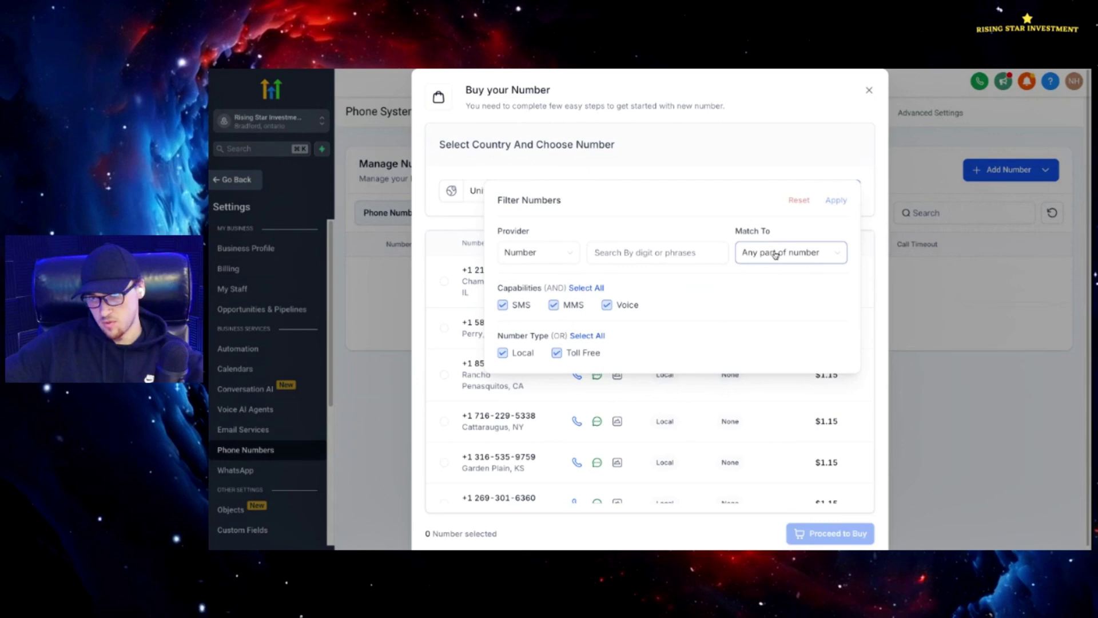
{"action": "left_click", "coordinate": [779, 277]}
{"action": "left_click", "coordinate": [654, 252]}
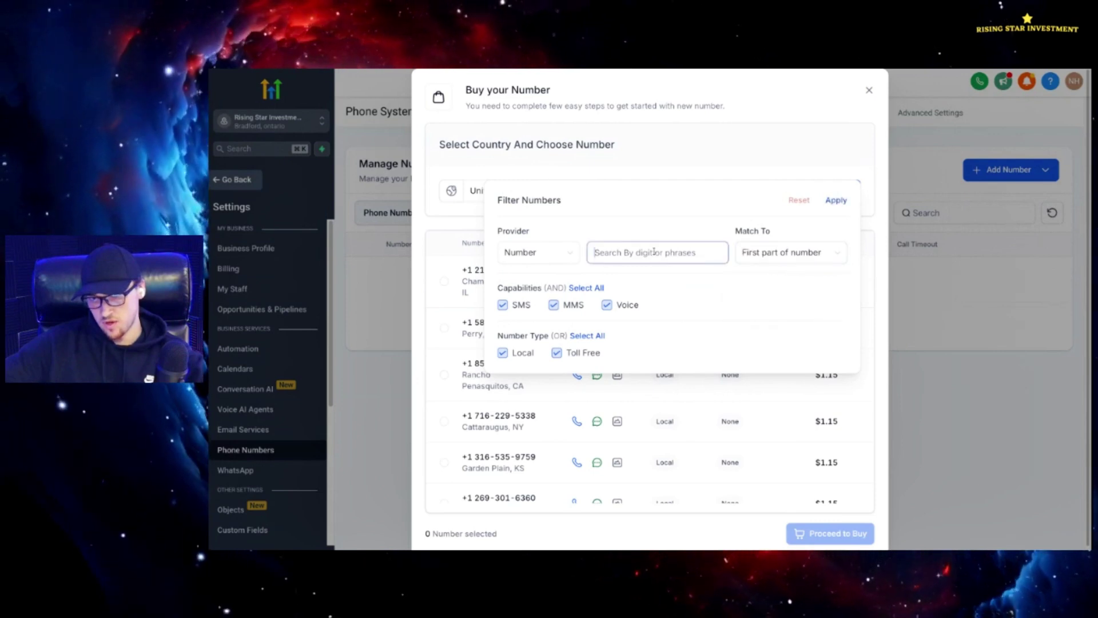
{"action": "type", "text": "813"}
{"action": "left_click", "coordinate": [836, 200]}
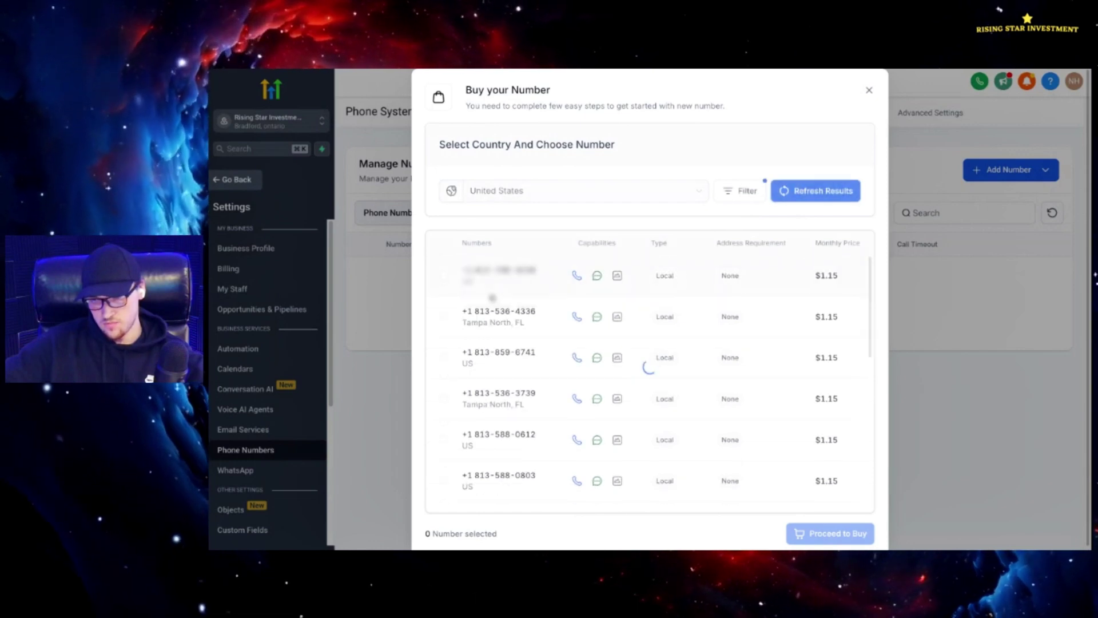
Buy the first 813 number listed and start its A2P registration
{"action": "left_click", "coordinate": [444, 275]}
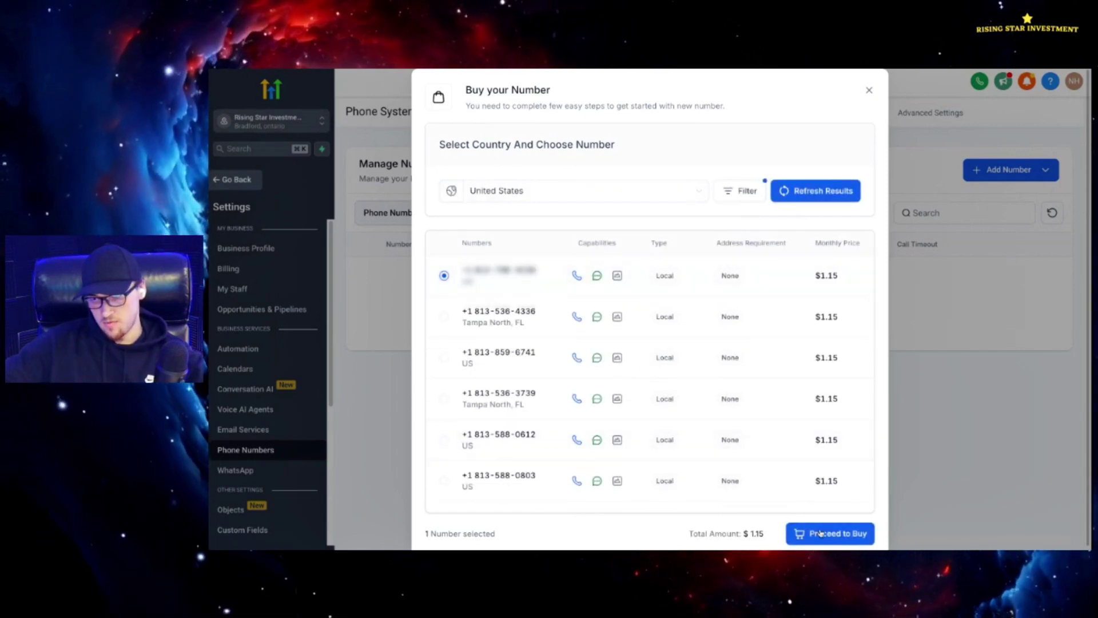
{"action": "left_click", "coordinate": [853, 533]}
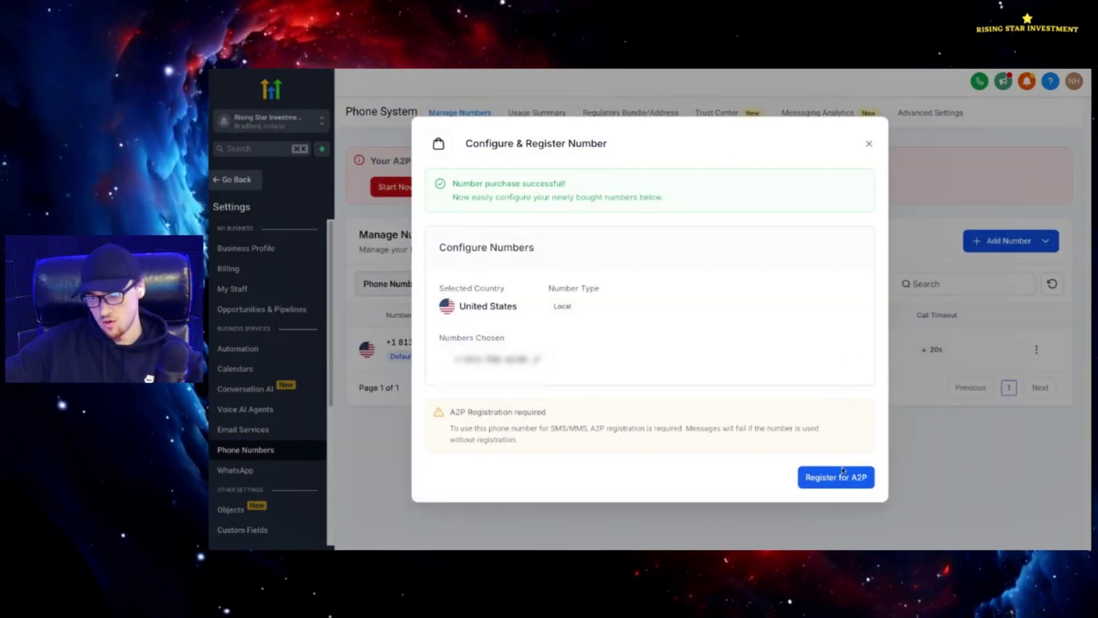
{"action": "left_click", "coordinate": [843, 470]}
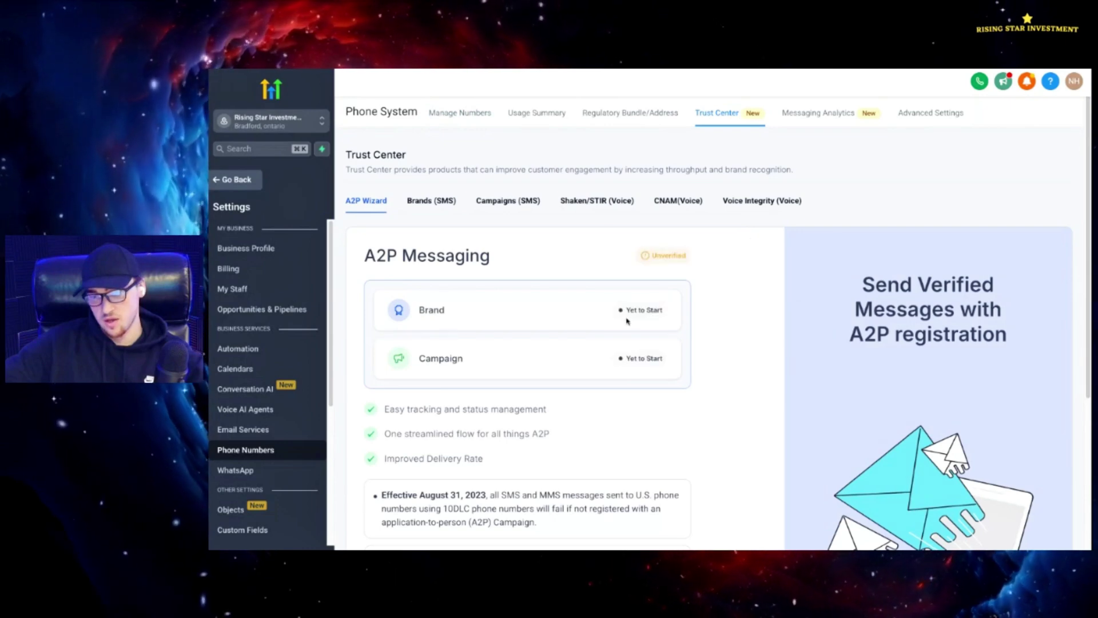
{"action": "scroll", "coordinate": [628, 321], "scroll_direction": "down", "scroll_amount": 3}
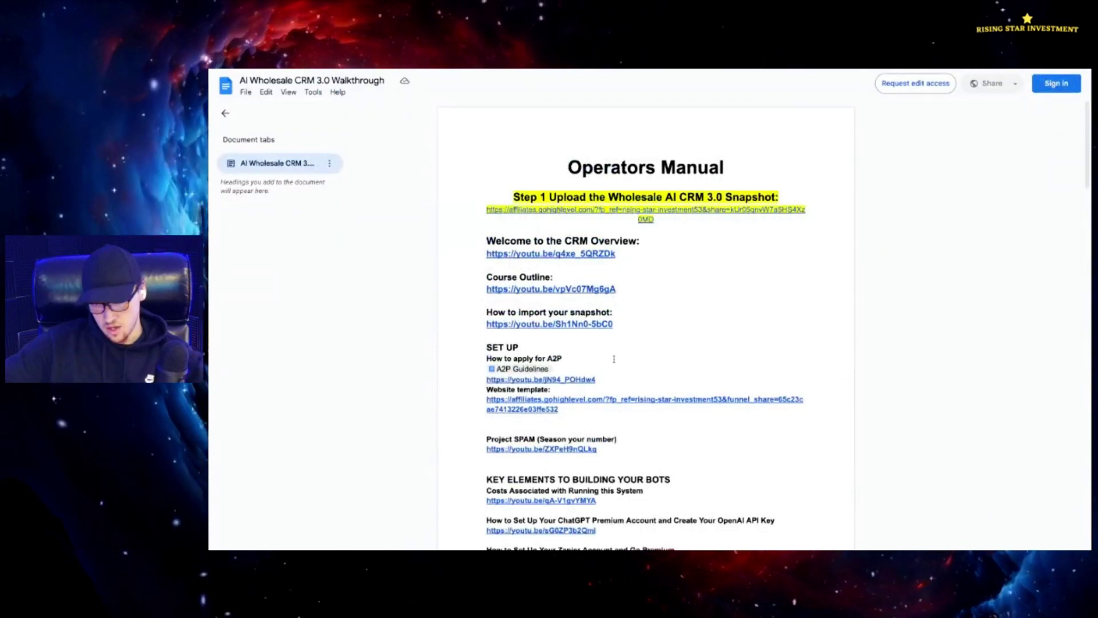
Open the YouTube video linked under 'How to apply for A2P' in the manual's SET UP section
{"action": "scroll", "coordinate": [614, 359], "scroll_direction": "down", "scroll_amount": 2}
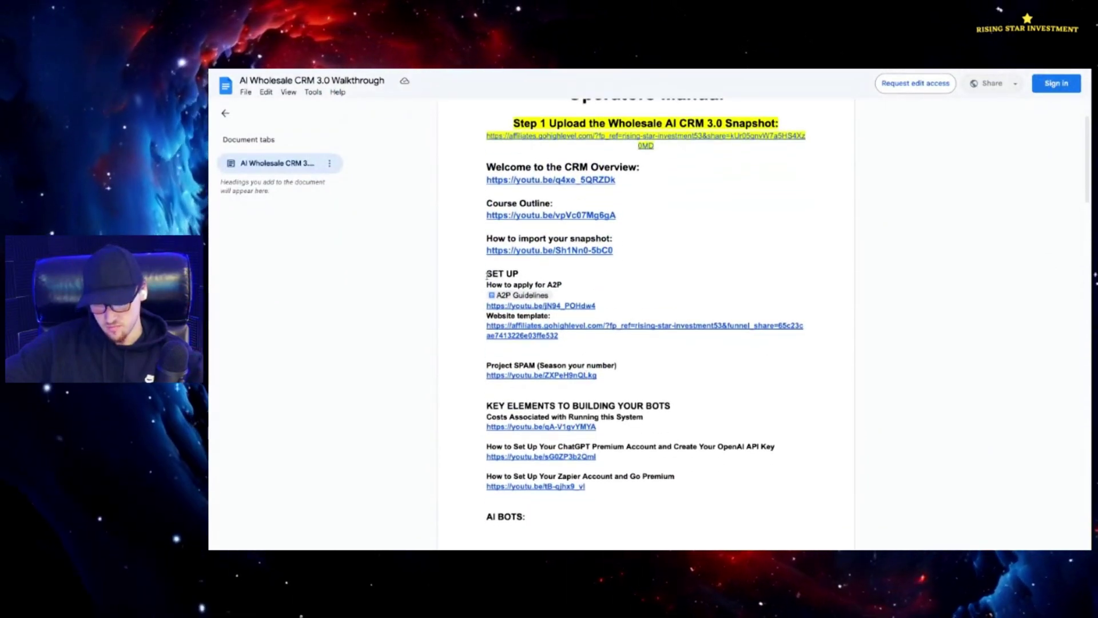
{"action": "left_click_drag", "start_coordinate": [487, 275], "coordinate": [585, 342]}
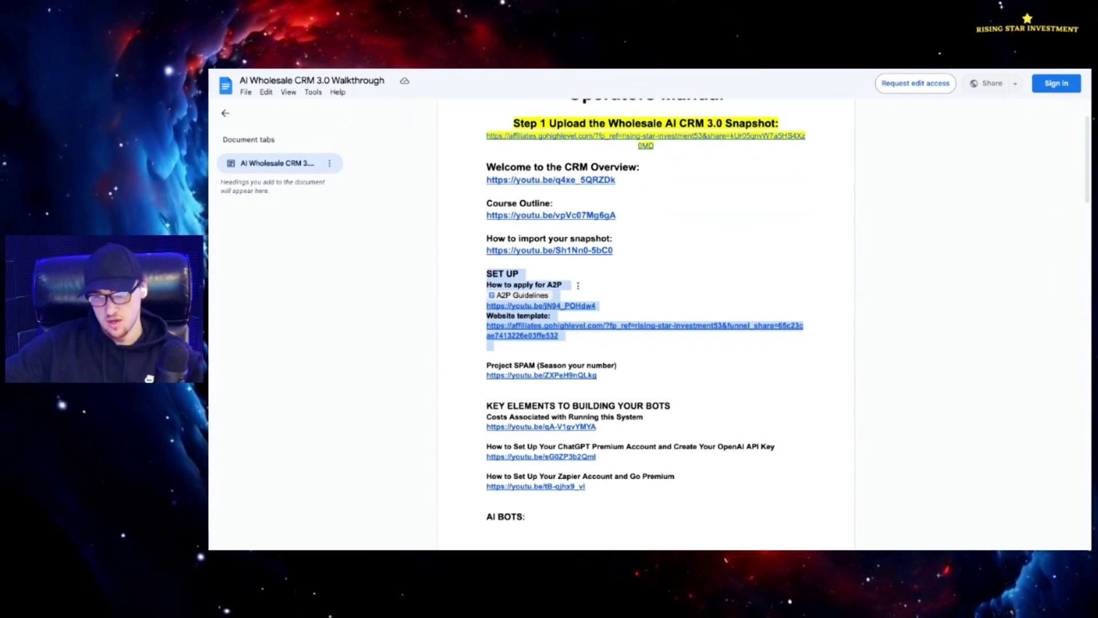
{"action": "left_click", "coordinate": [577, 286]}
{"action": "mouse_move", "coordinate": [522, 295]}
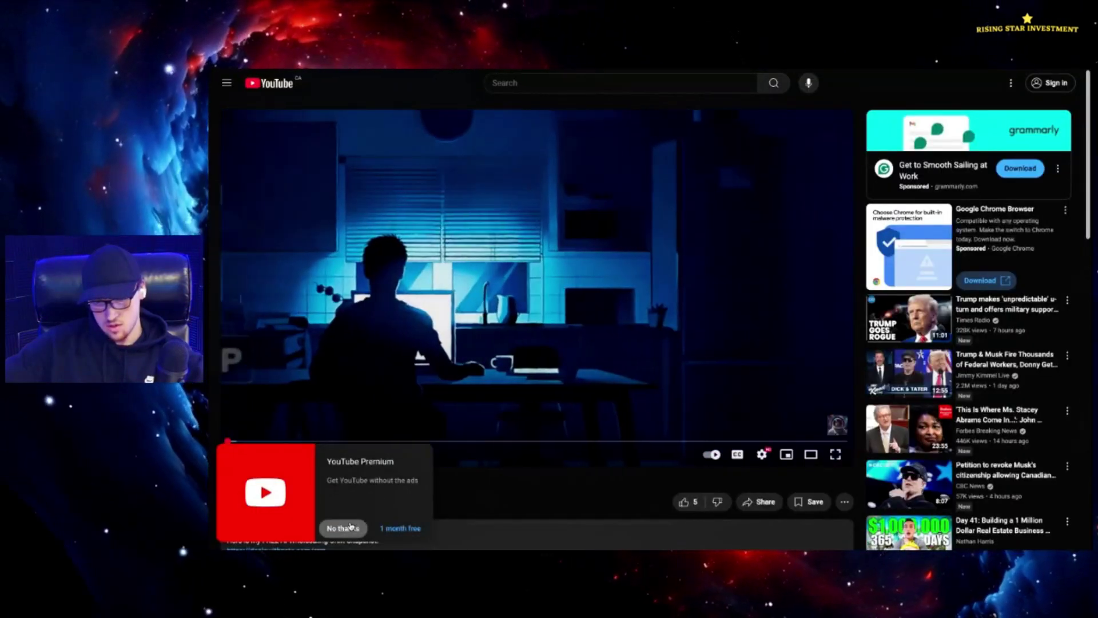
Skip the 'A2P Approval Secrets EXPOSED!' video to about 1:15 and pause it
{"action": "left_click", "coordinate": [351, 526]}
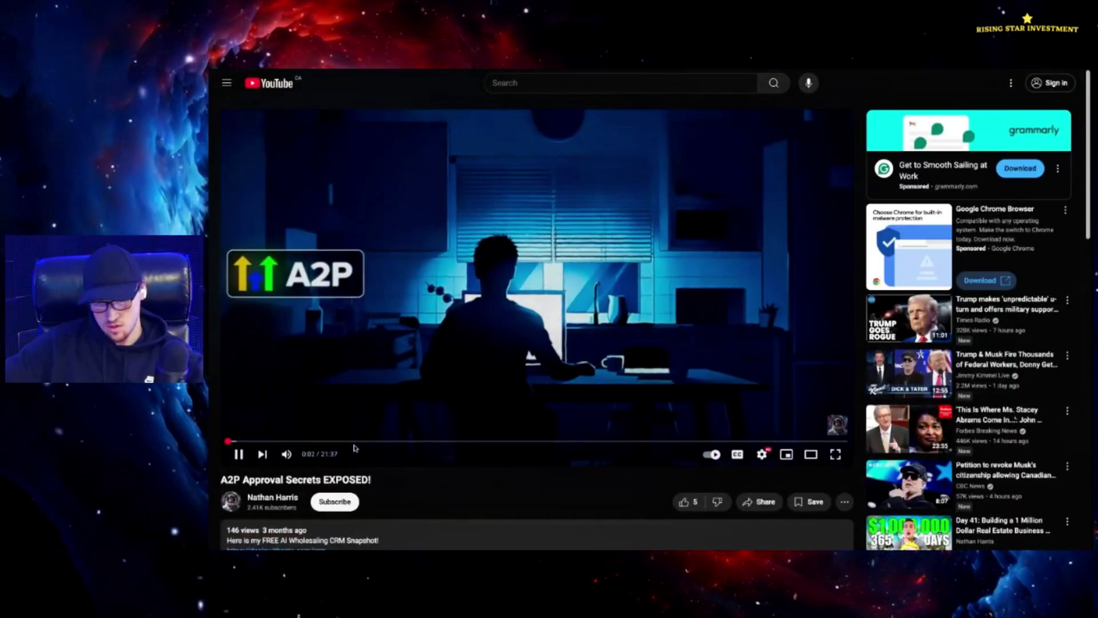
{"action": "left_click", "coordinate": [263, 441]}
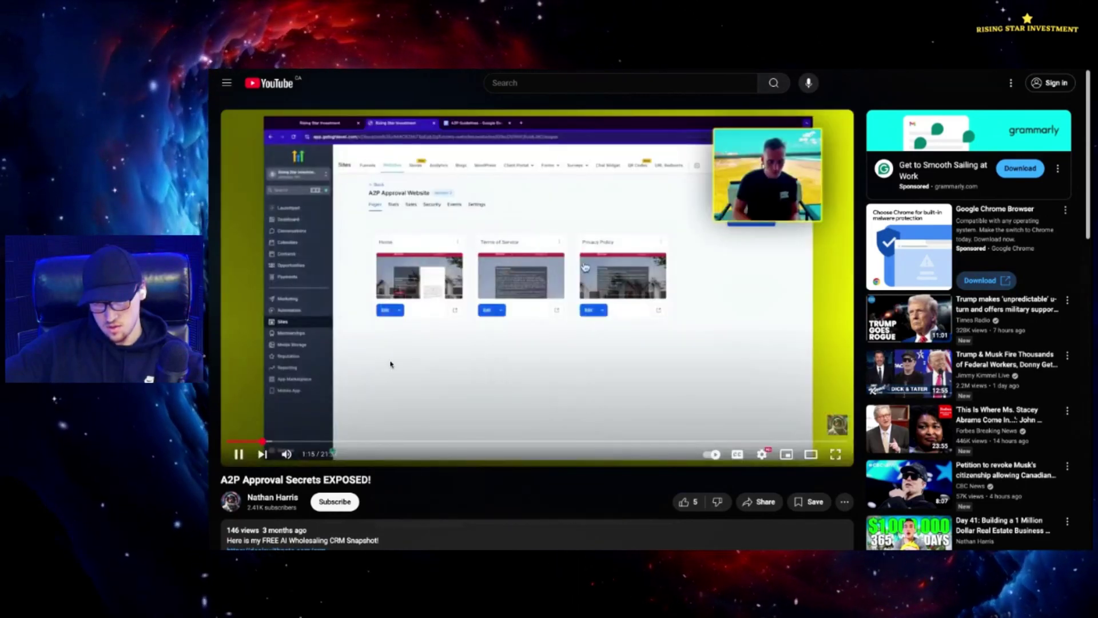
{"action": "left_click", "coordinate": [560, 274]}
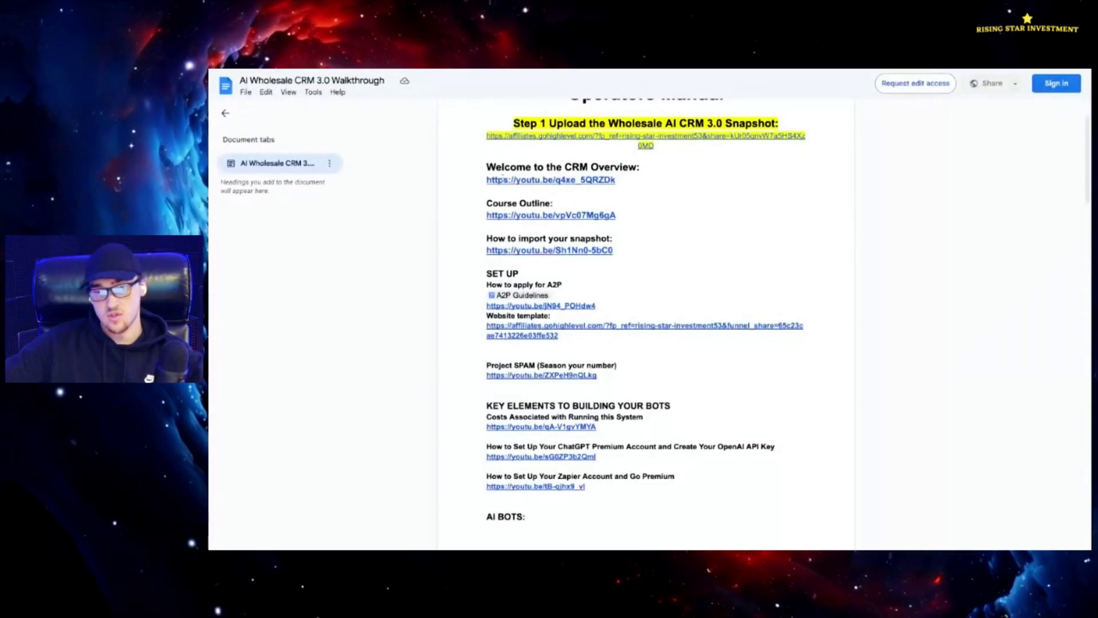
{"action": "scroll", "coordinate": [550, 337], "scroll_direction": "down", "scroll_amount": 2}
{"action": "scroll", "coordinate": [549, 337], "scroll_direction": "down", "scroll_amount": 1}
{"action": "scroll", "coordinate": [549, 337], "scroll_direction": "down", "scroll_amount": 2}
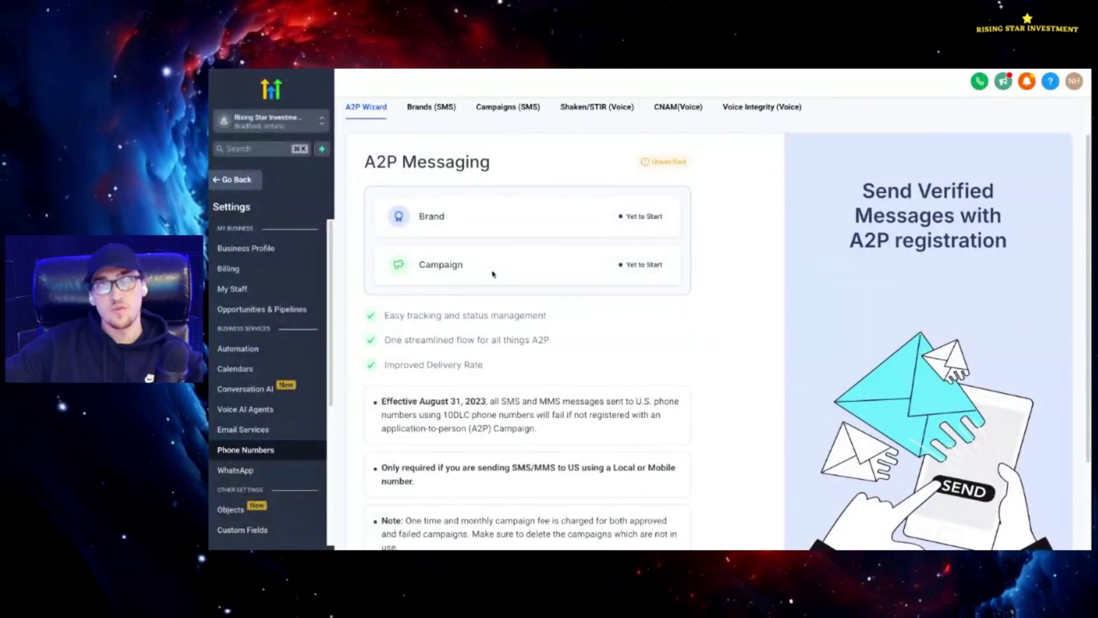
{"action": "scroll", "coordinate": [493, 274], "scroll_direction": "up", "scroll_amount": 2}
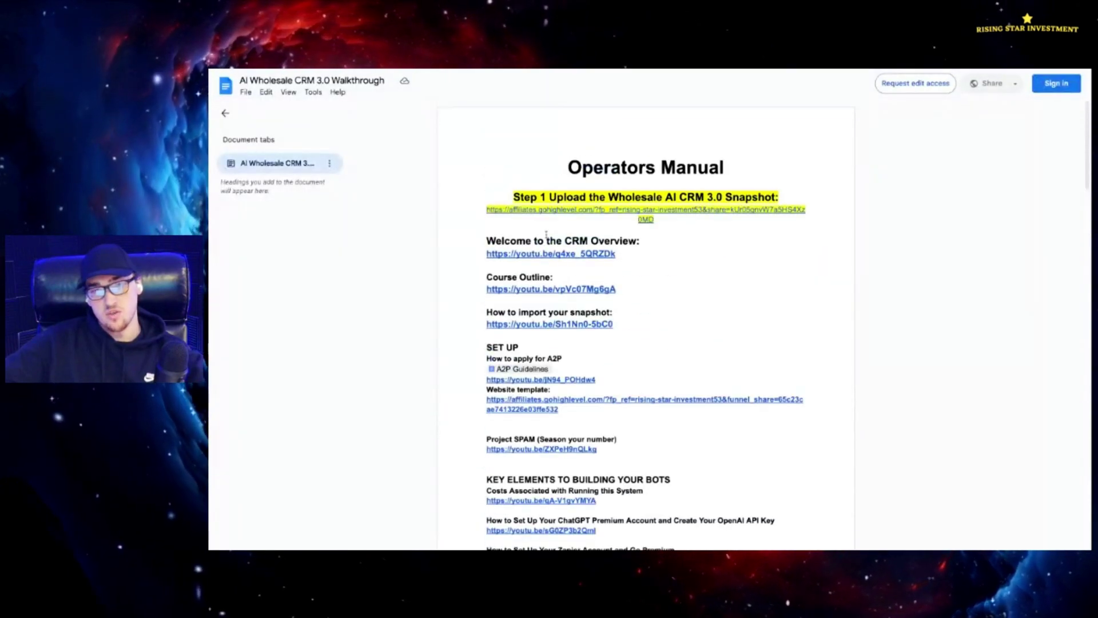
{"action": "left_click_drag", "start_coordinate": [552, 187], "coordinate": [626, 471]}
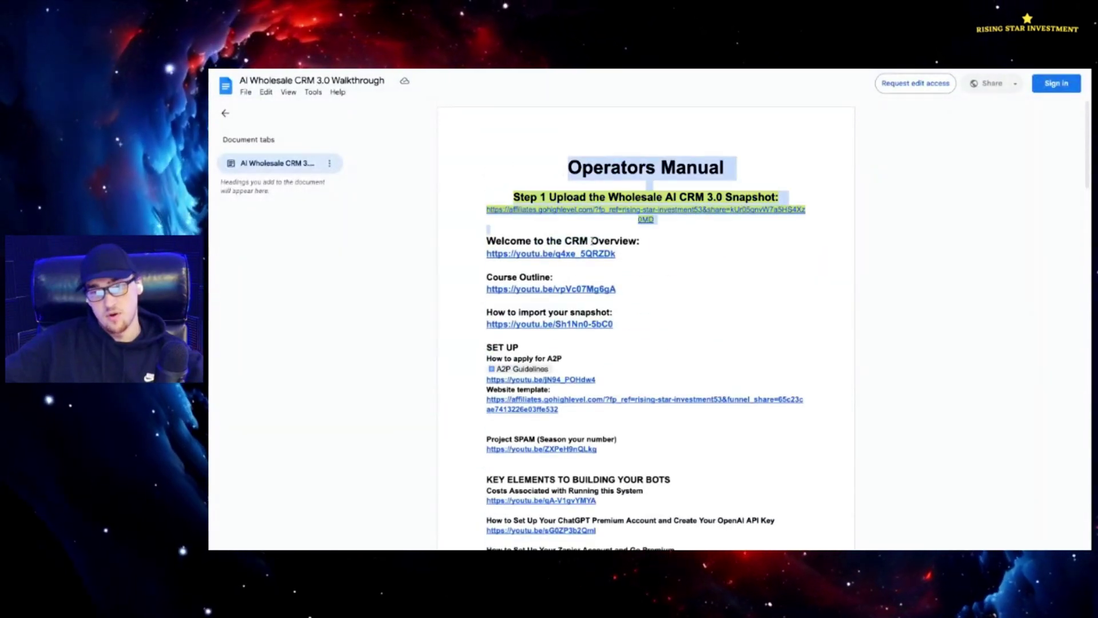
{"action": "left_click", "coordinate": [687, 459]}
{"action": "scroll", "coordinate": [515, 361], "scroll_direction": "down", "scroll_amount": 3}
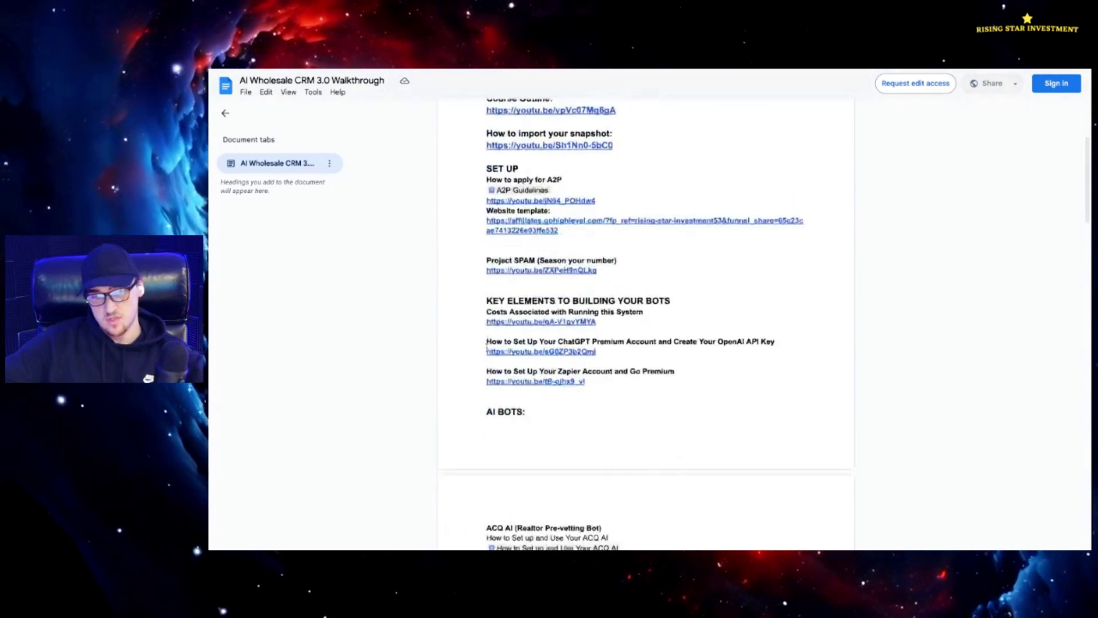
{"action": "scroll", "coordinate": [550, 375], "scroll_direction": "down", "scroll_amount": 2}
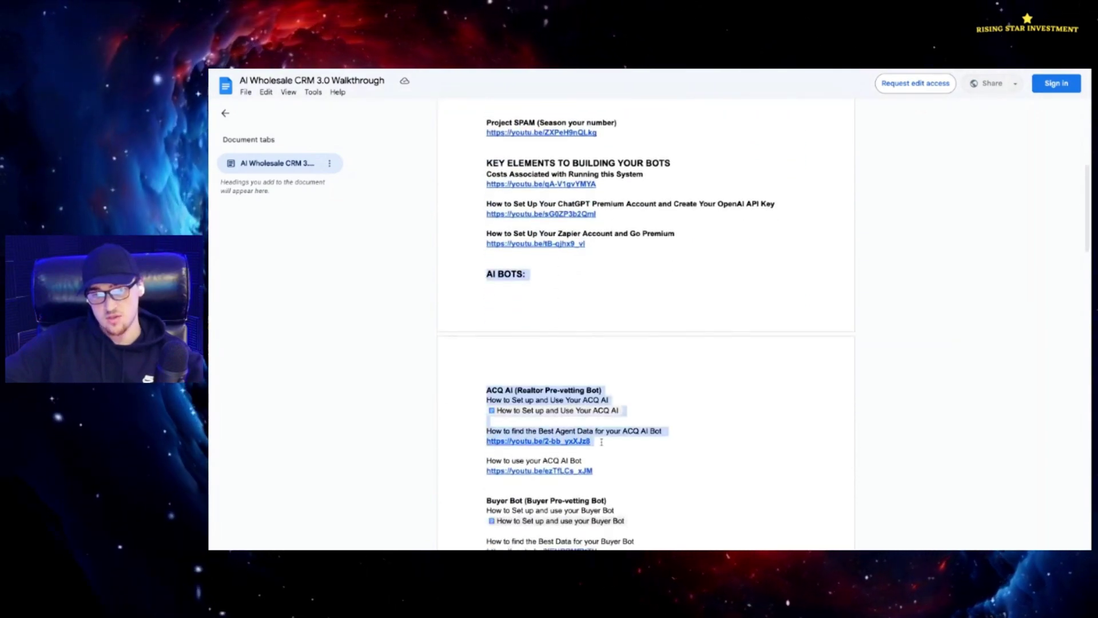
{"action": "left_click_drag", "start_coordinate": [485, 274], "coordinate": [651, 482]}
{"action": "scroll", "coordinate": [650, 483], "scroll_direction": "down", "scroll_amount": 2}
{"action": "scroll", "coordinate": [650, 484], "scroll_direction": "down", "scroll_amount": 1}
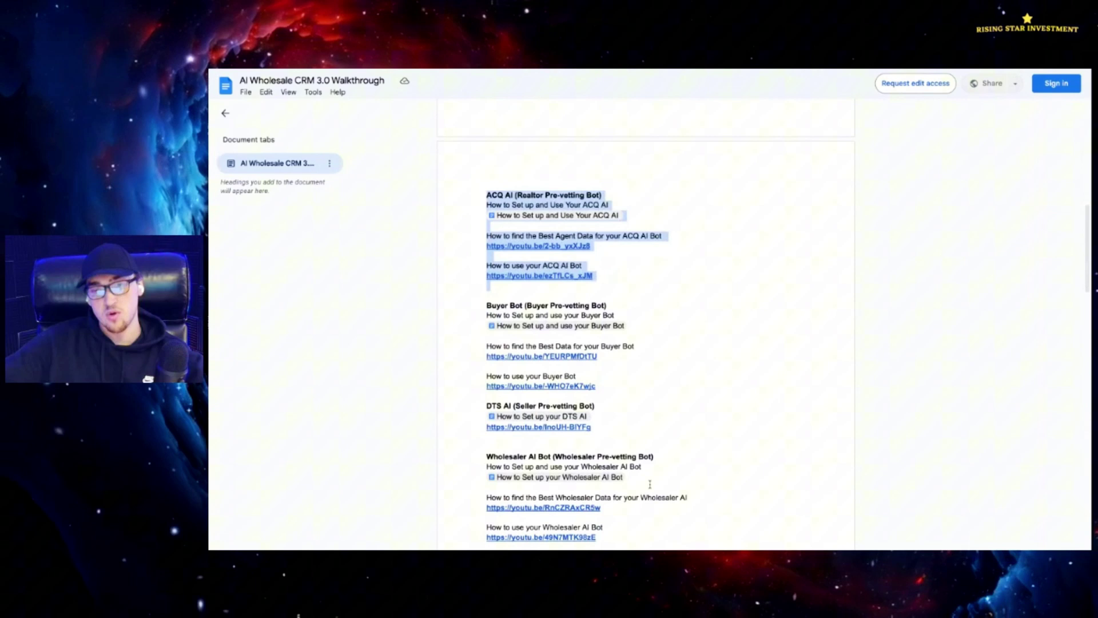
{"action": "left_click_drag", "start_coordinate": [487, 307], "coordinate": [662, 423]}
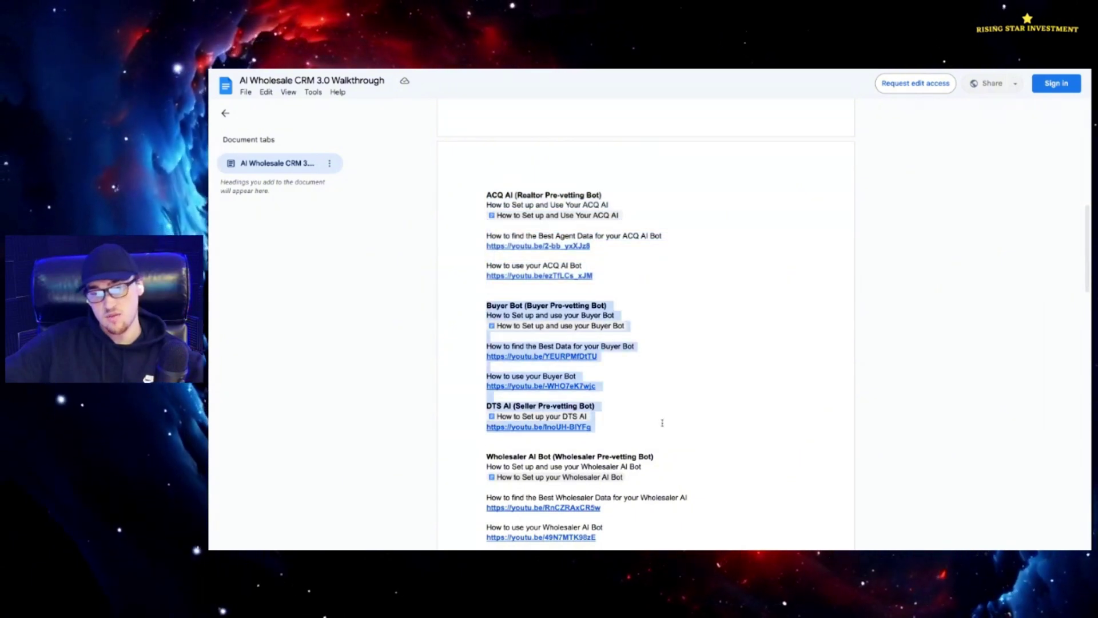
{"action": "scroll", "coordinate": [663, 428], "scroll_direction": "down", "scroll_amount": 1}
{"action": "left_click", "coordinate": [638, 373]}
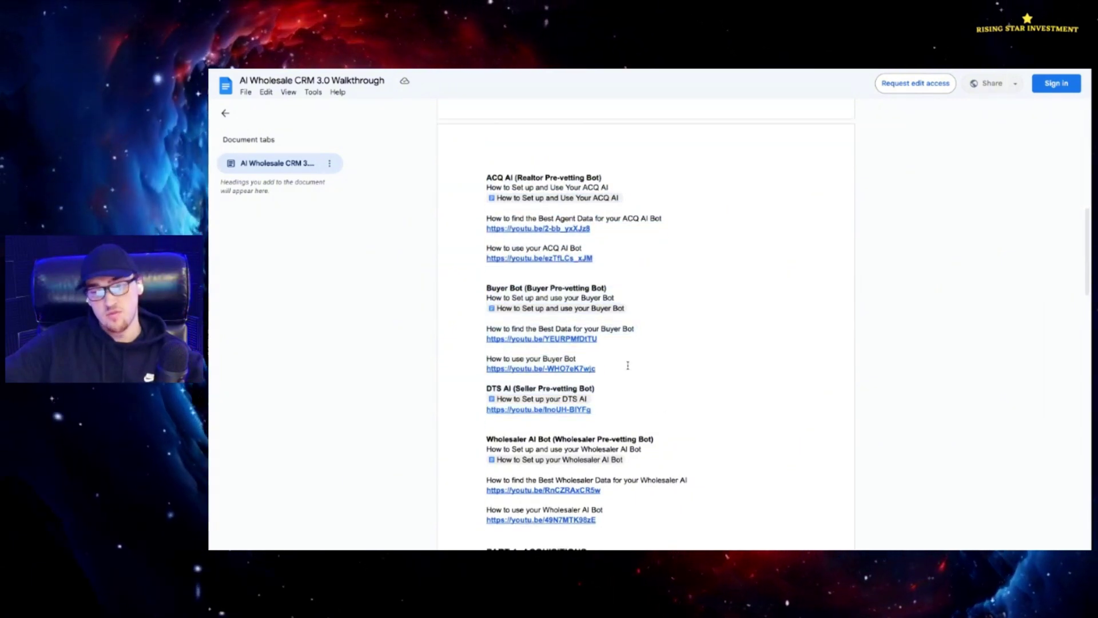
{"action": "mouse_move", "coordinate": [627, 365]}
{"action": "left_mouse_down"}
{"action": "mouse_move", "coordinate": [444, 282]}
{"action": "mouse_move", "coordinate": [592, 307]}
{"action": "mouse_move", "coordinate": [593, 369]}
{"action": "mouse_move", "coordinate": [635, 321]}
{"action": "left_mouse_up"}
{"action": "scroll", "coordinate": [557, 373], "scroll_direction": "down", "scroll_amount": 3}
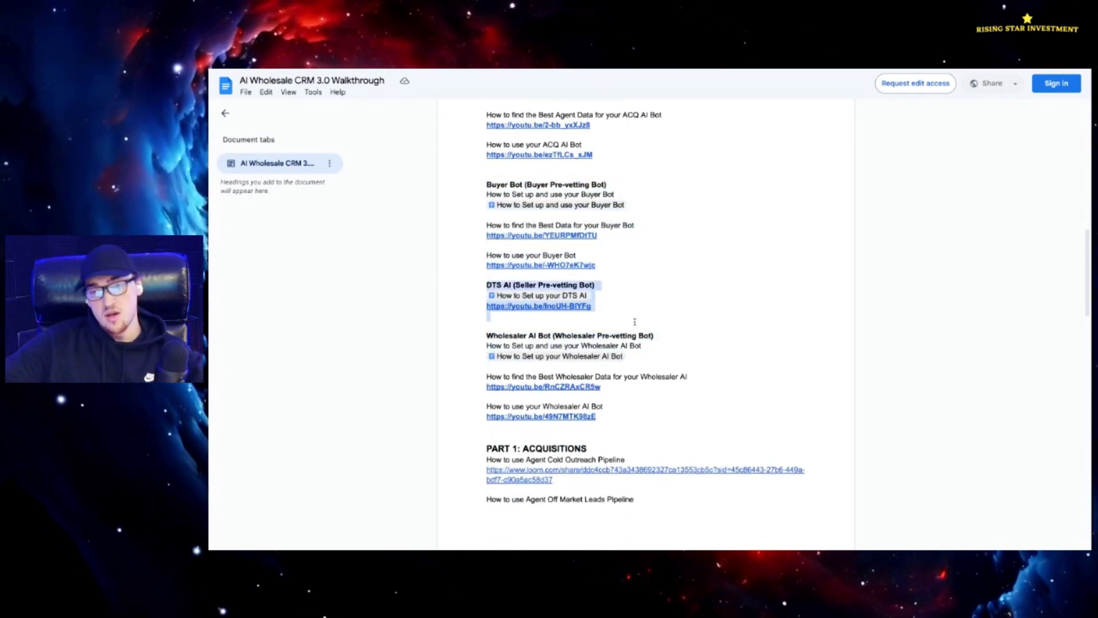
{"action": "scroll", "coordinate": [600, 314], "scroll_direction": "down", "scroll_amount": 1}
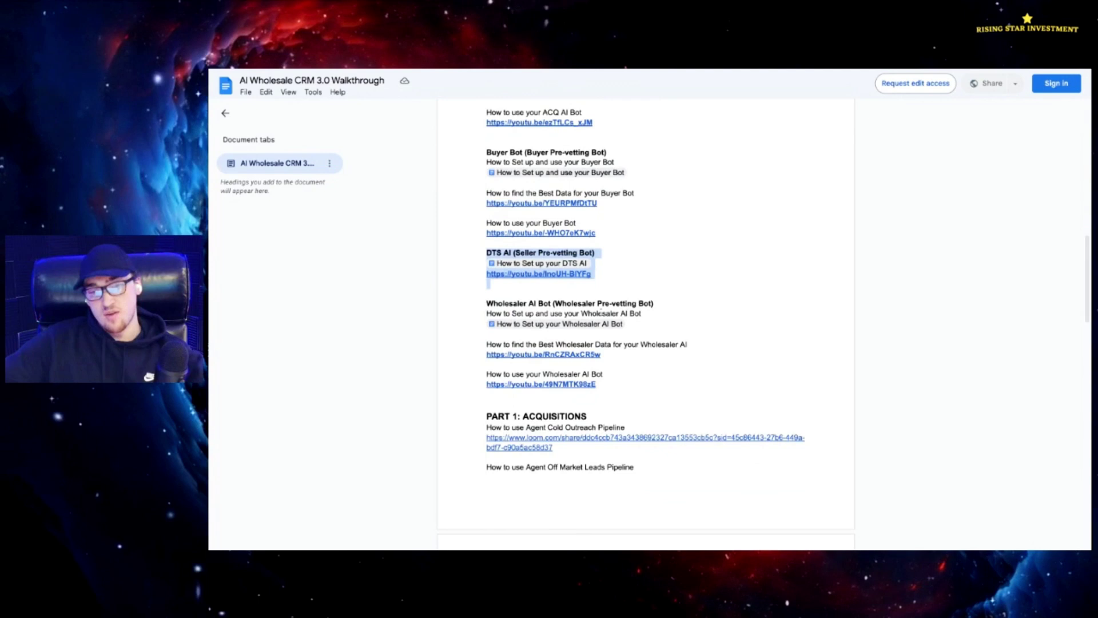
{"action": "mouse_move", "coordinate": [492, 305]}
{"action": "left_mouse_down"}
{"action": "mouse_move", "coordinate": [645, 345]}
{"action": "mouse_move", "coordinate": [661, 388]}
{"action": "left_mouse_up"}
{"action": "scroll", "coordinate": [658, 386], "scroll_direction": "down", "scroll_amount": 3}
{"action": "scroll", "coordinate": [632, 344], "scroll_direction": "down", "scroll_amount": 3}
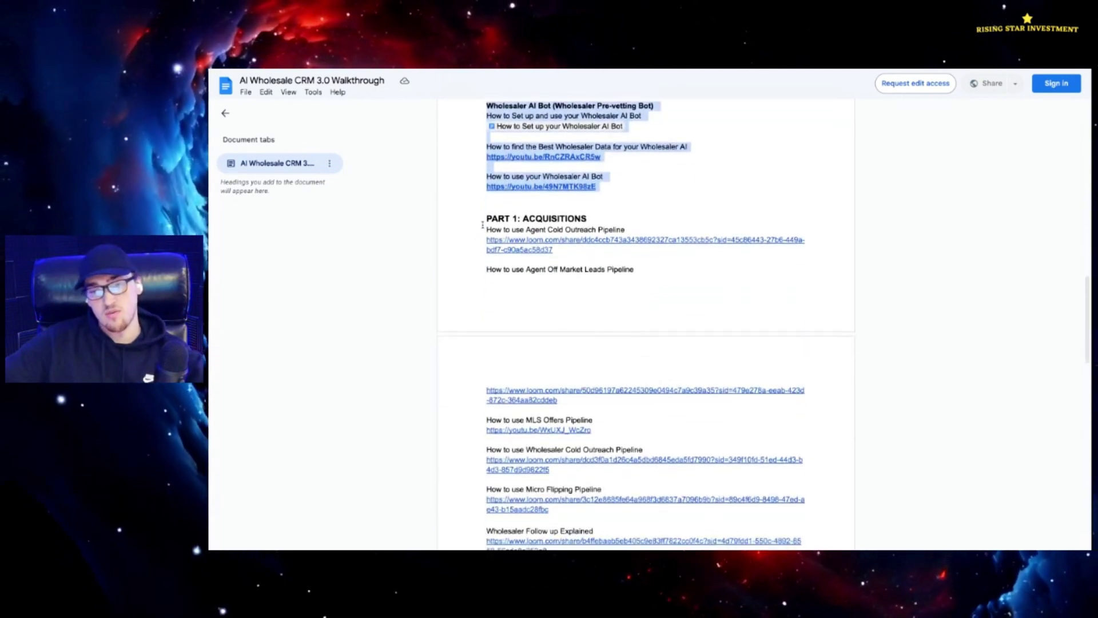
{"action": "left_click_drag", "start_coordinate": [482, 226], "coordinate": [640, 455]}
{"action": "scroll", "coordinate": [640, 455], "scroll_direction": "down", "scroll_amount": 5}
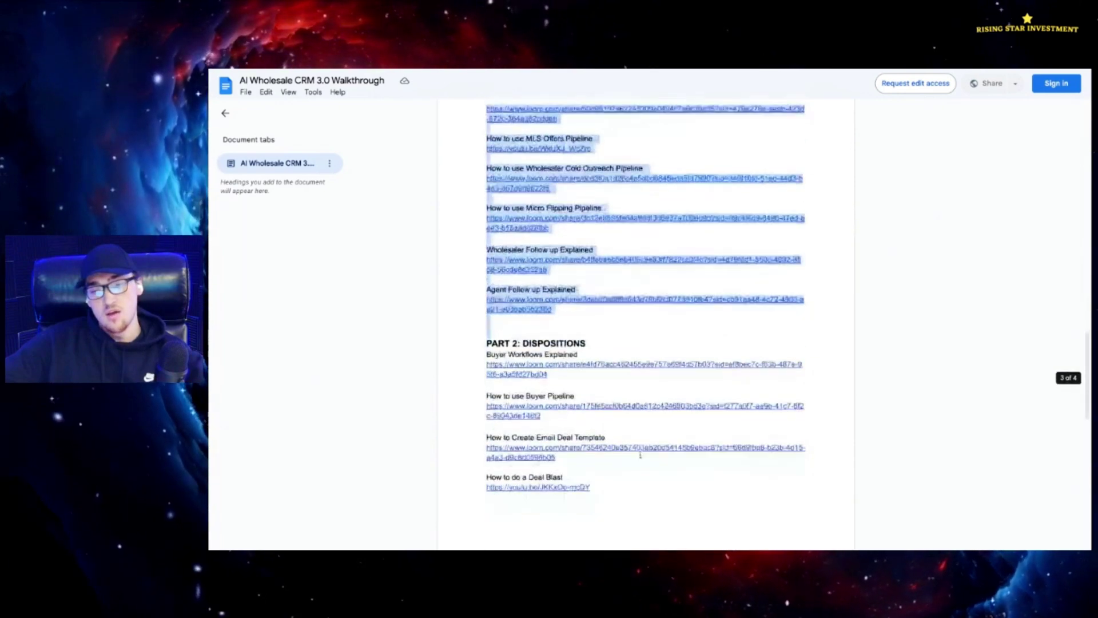
{"action": "scroll", "coordinate": [641, 455], "scroll_direction": "down", "scroll_amount": 4}
{"action": "scroll", "coordinate": [641, 455], "scroll_direction": "down", "scroll_amount": 3}
{"action": "scroll", "coordinate": [640, 455], "scroll_direction": "down", "scroll_amount": 4}
{"action": "scroll", "coordinate": [547, 118], "scroll_direction": "up", "scroll_amount": 15}
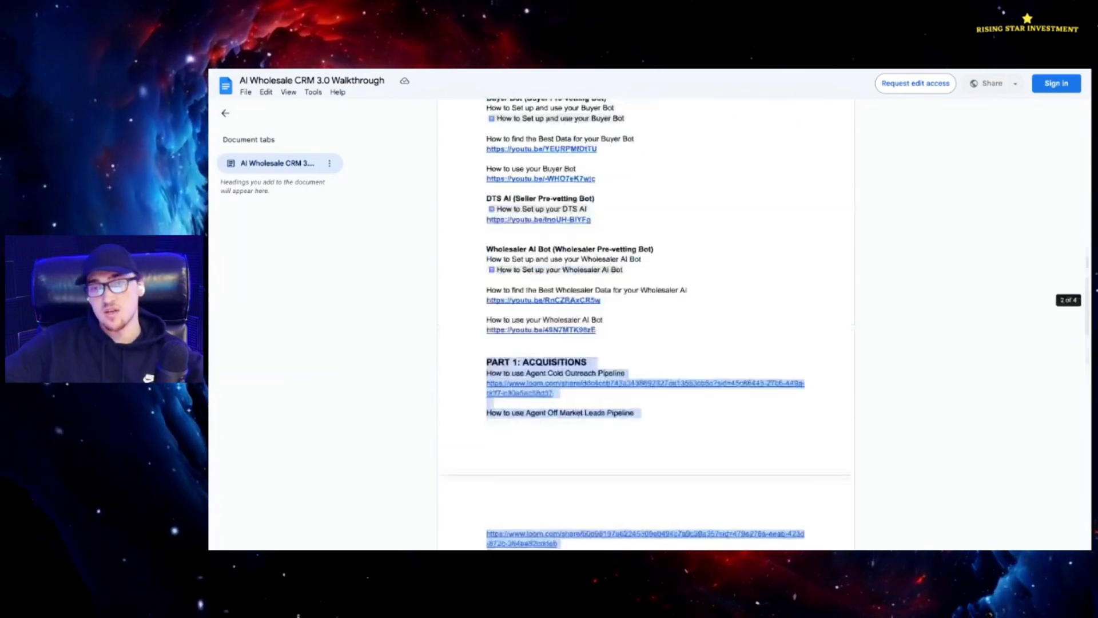
{"action": "scroll", "coordinate": [547, 119], "scroll_direction": "up", "scroll_amount": 10}
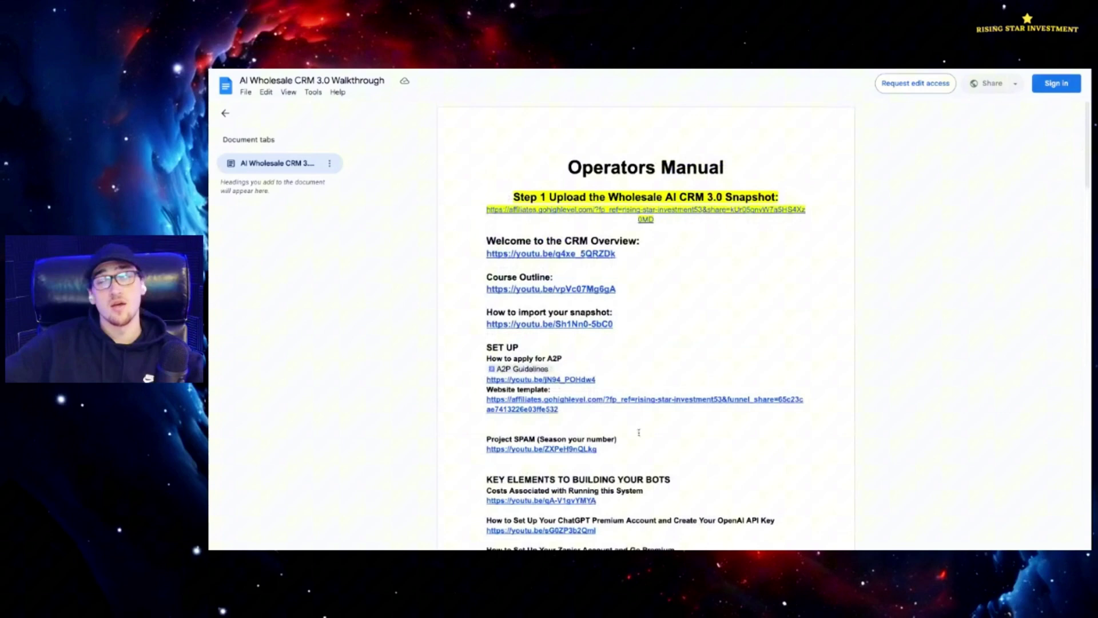